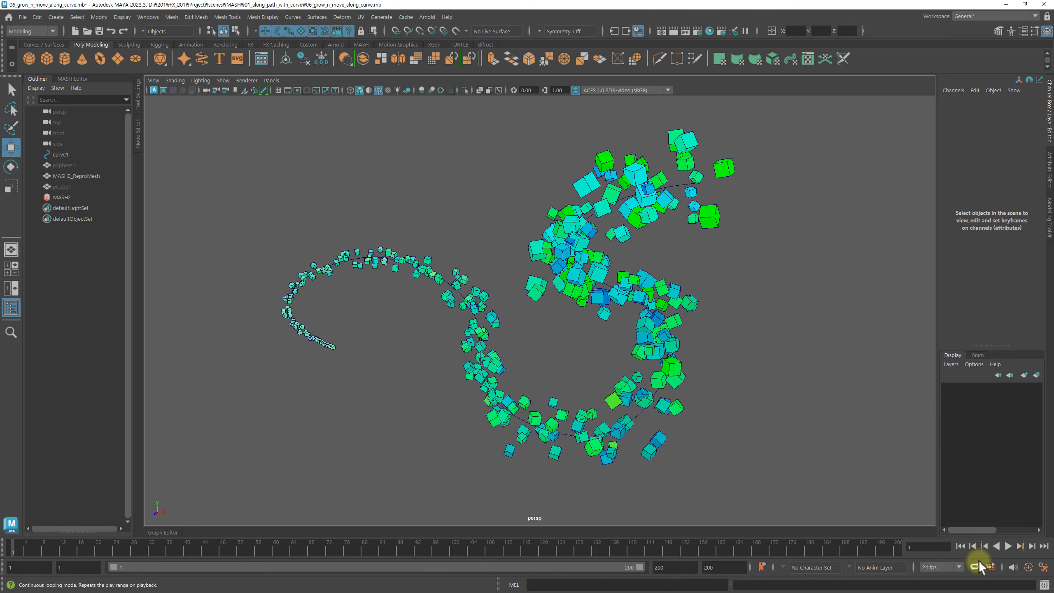
Play the finished MASH cube animation along the S-curve and stop it at frame 146
left_click(1008, 546)
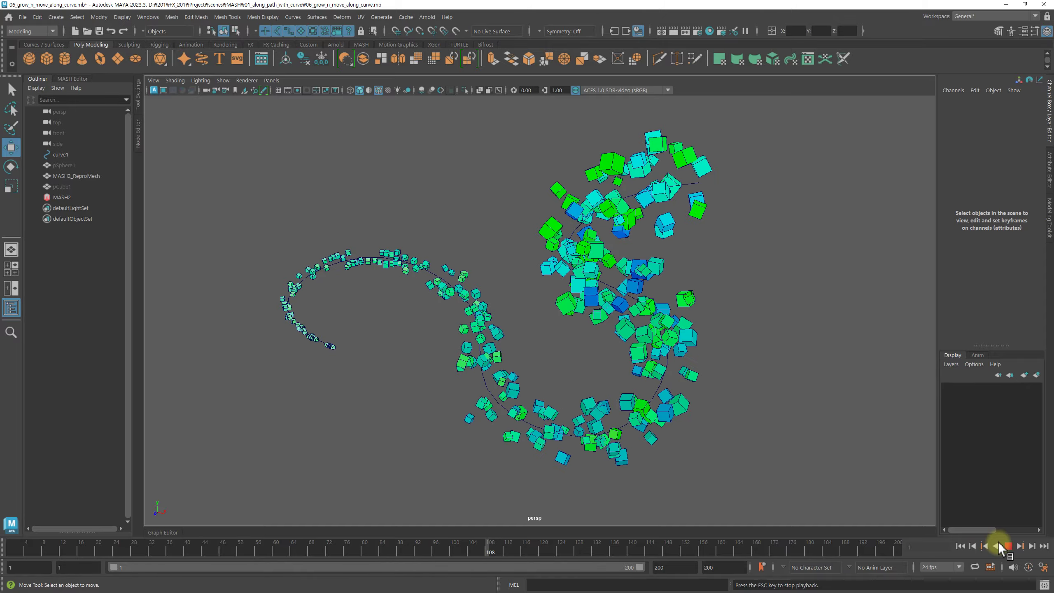
left_click(1008, 547)
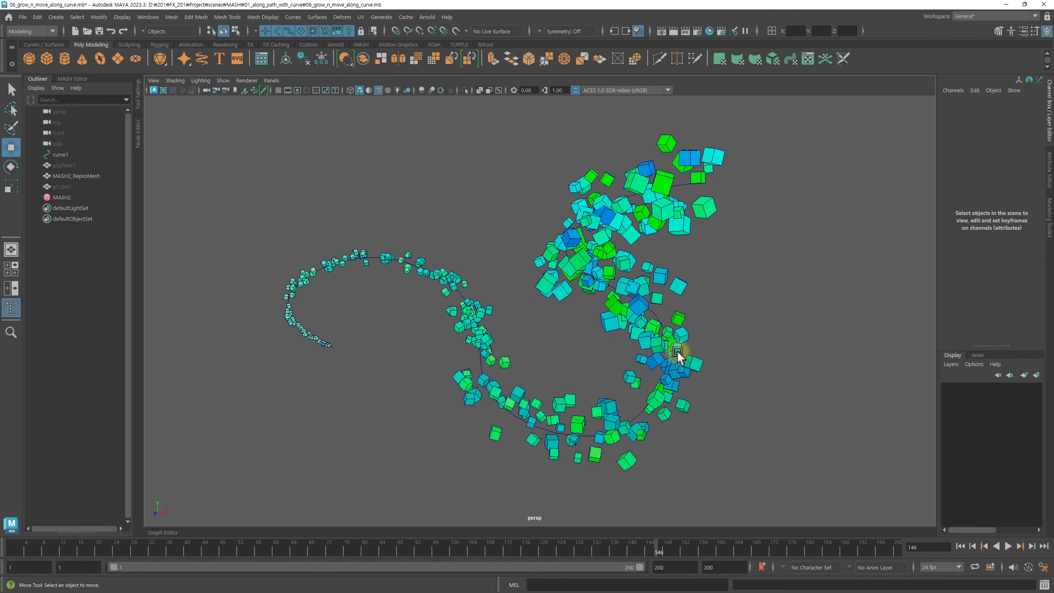
Delete the old MASH2 network, leaving the small pCube1 behind
left_click(59, 198)
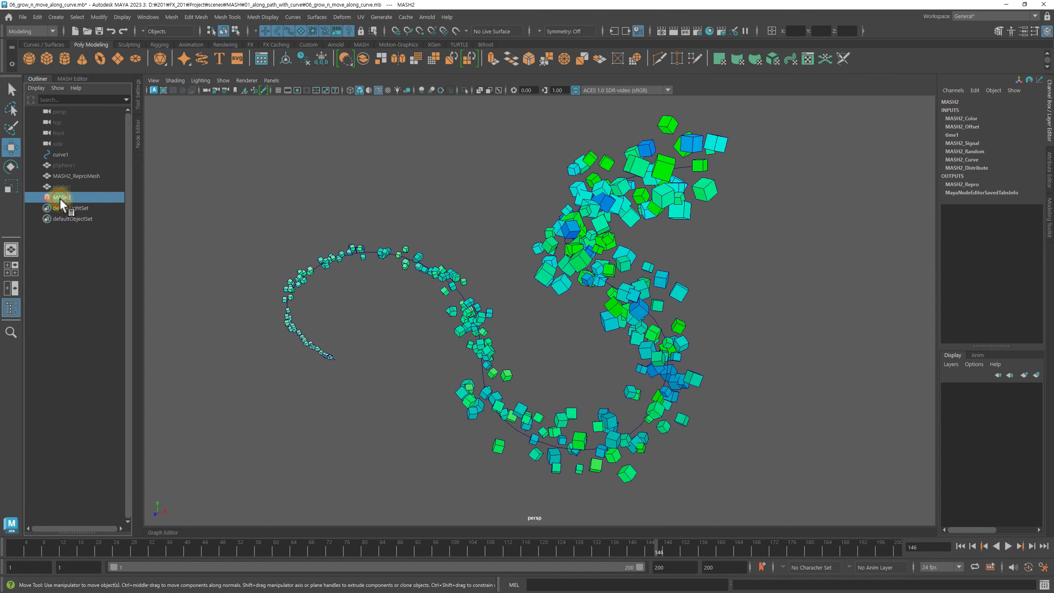
key("Delete")
left_click(63, 176)
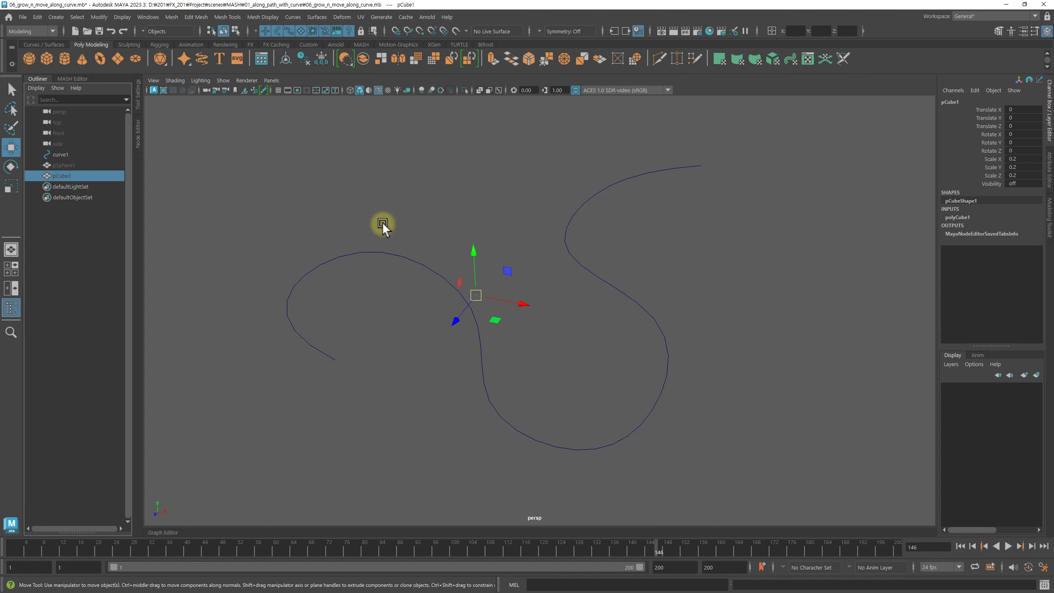
left_click(477, 193)
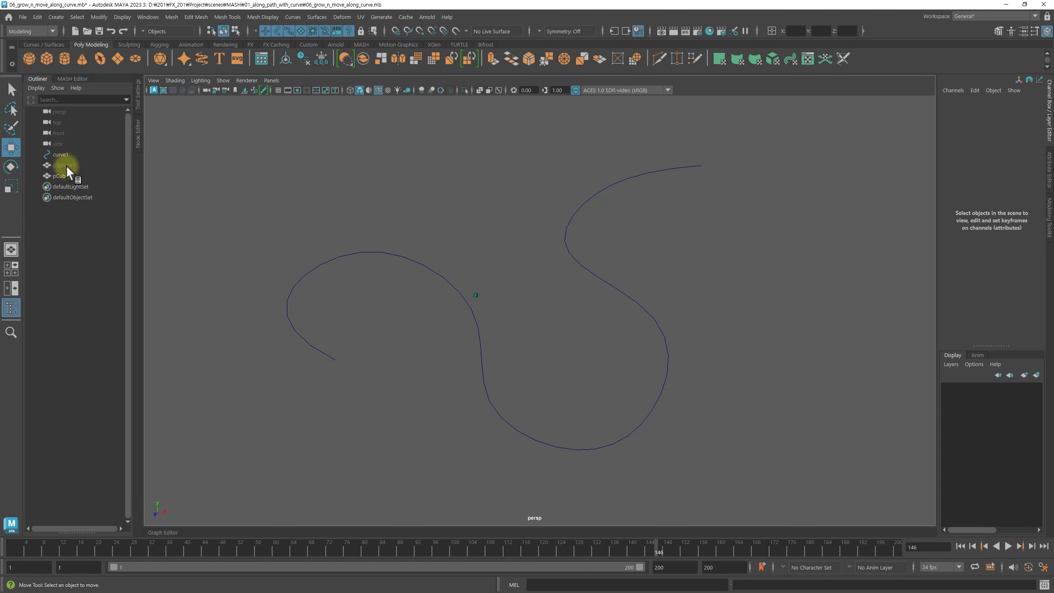
scroll(531, 259, "up", 2)
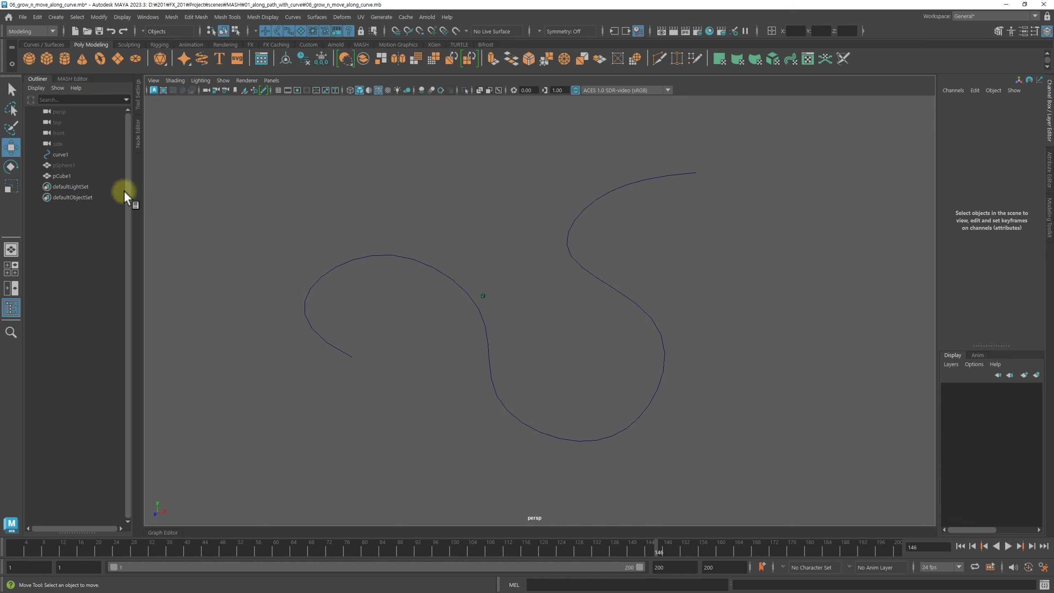
scroll(554, 281, "up", 2)
mouse_move(555, 281)
left_mouse_down("alt")
mouse_move(595, 308)
mouse_move(474, 287)
mouse_move(644, 268)
left_mouse_up("alt")
left_click(473, 287)
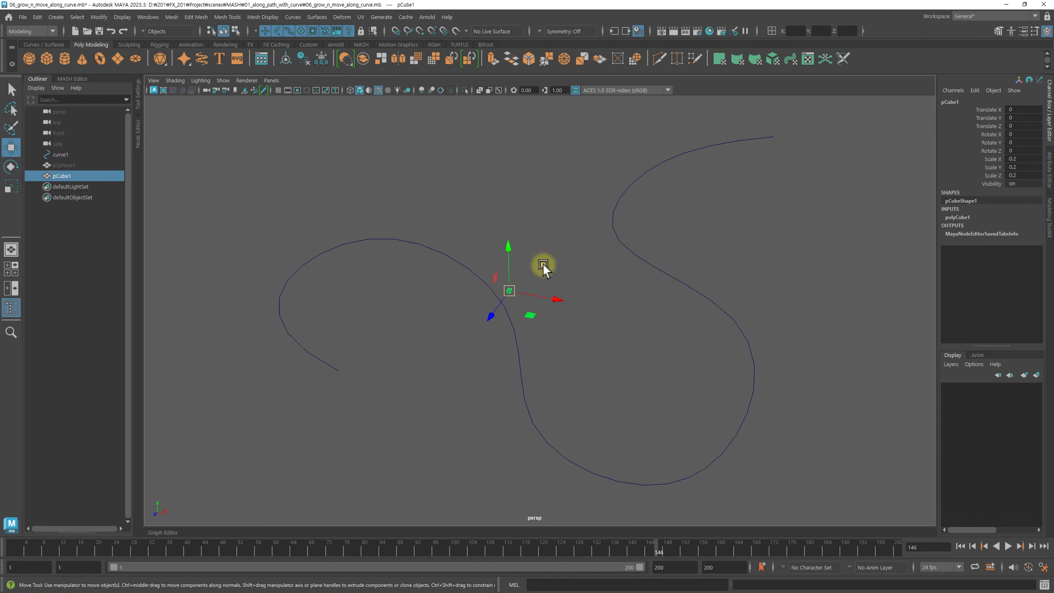
left_click(404, 179)
Switch to the FX menu set and create a MASH network from pCube1, showing its attributes
left_click(29, 31)
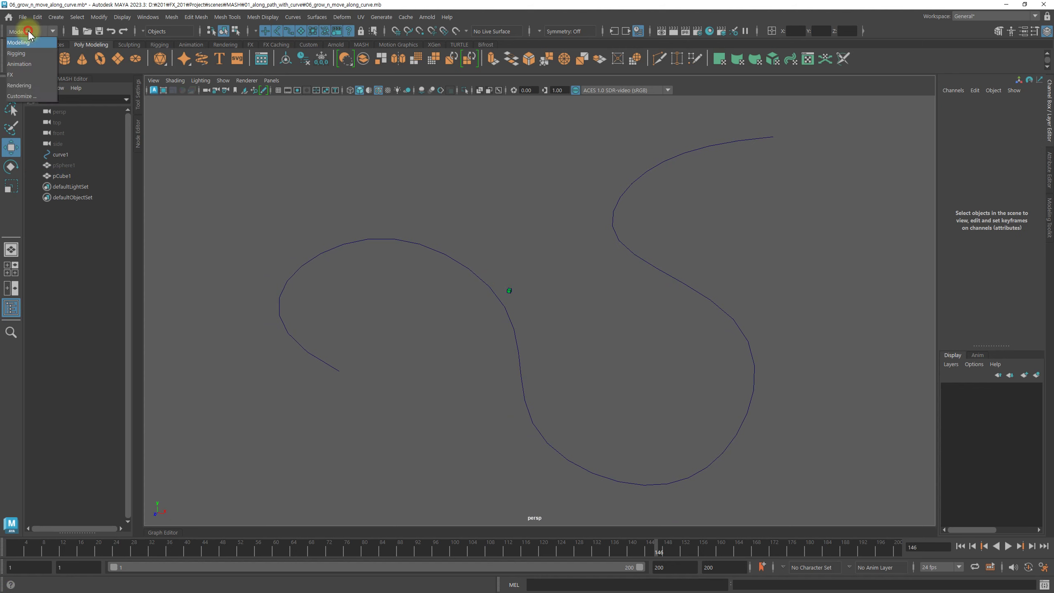
left_click(10, 74)
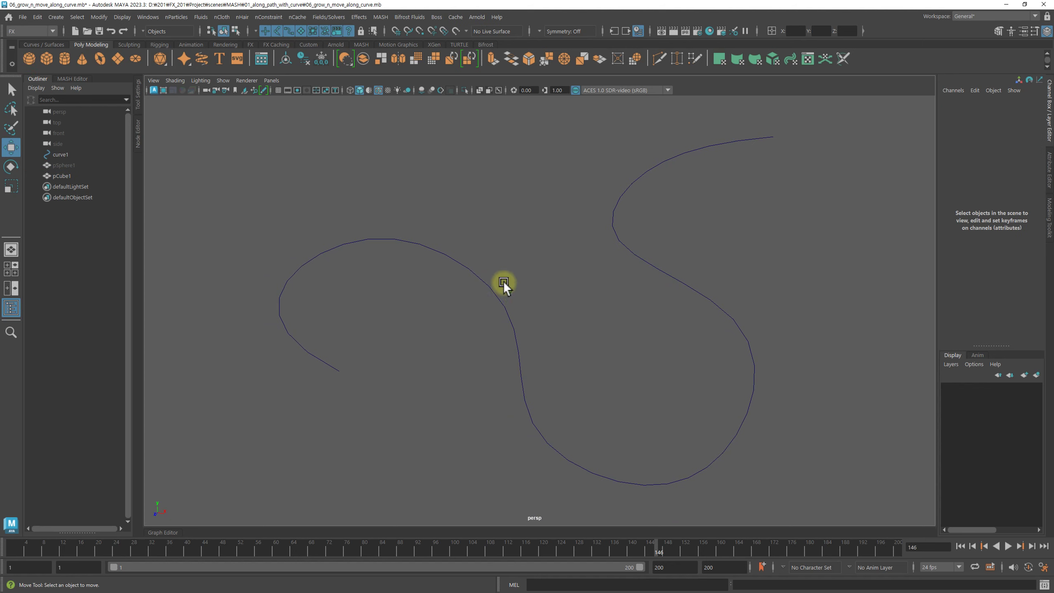
left_click(515, 291)
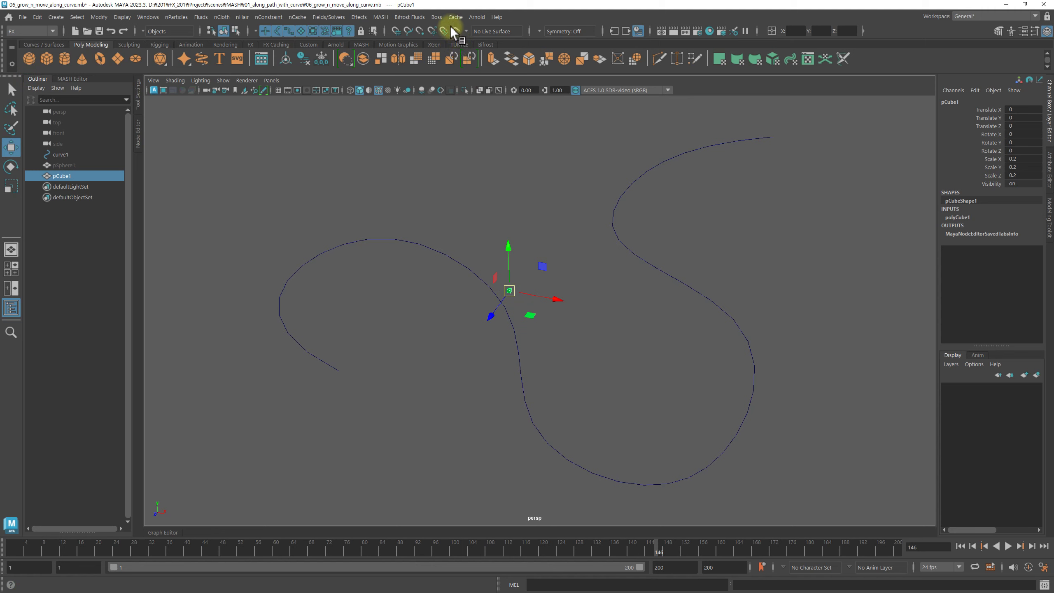
left_click(380, 17)
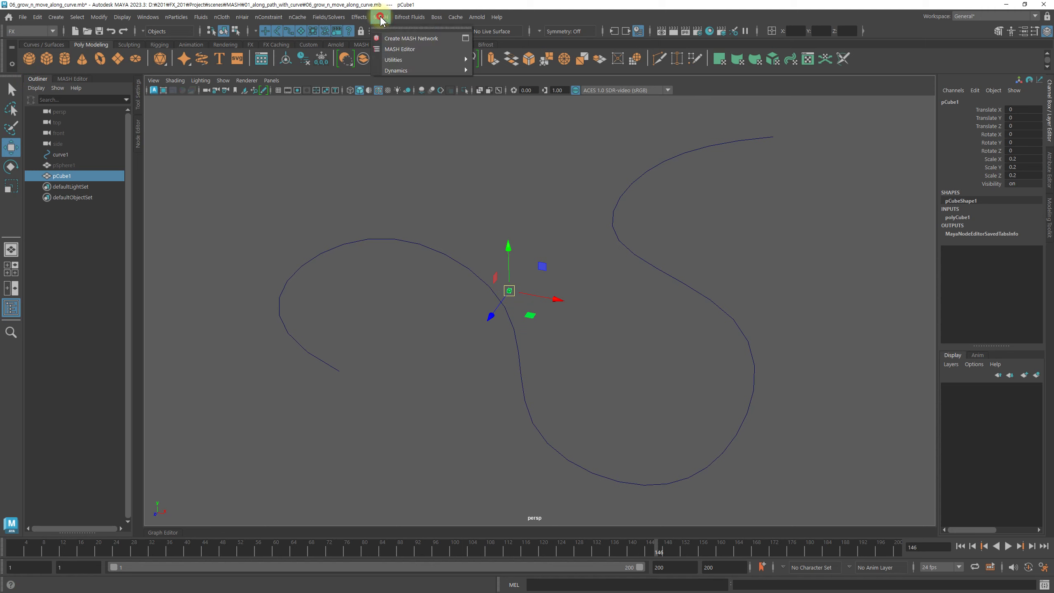
left_click(394, 39)
left_click_drag(591, 229, 614, 241, "alt")
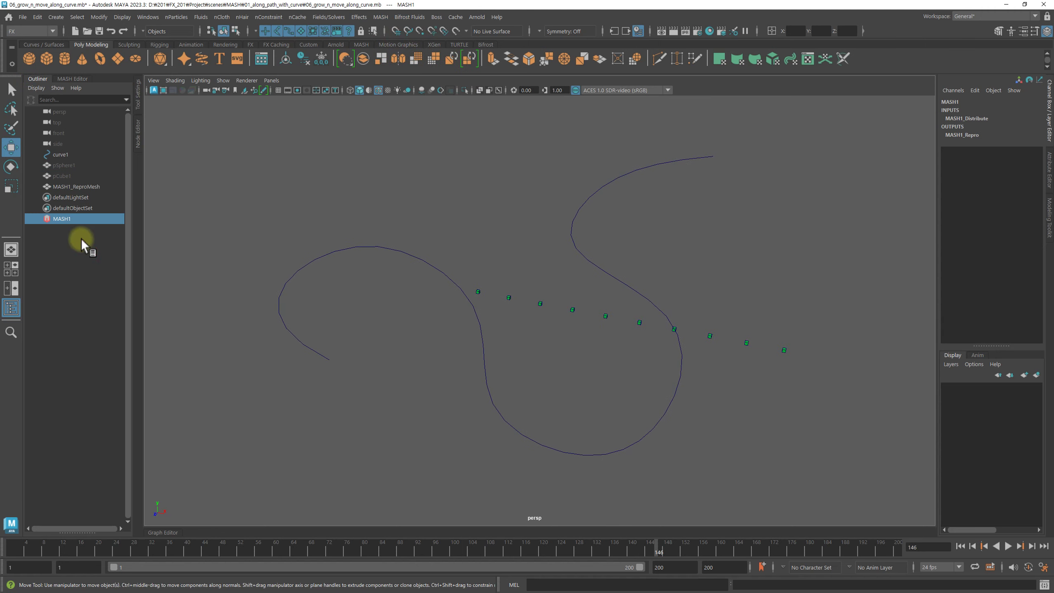
key("ctrl+a")
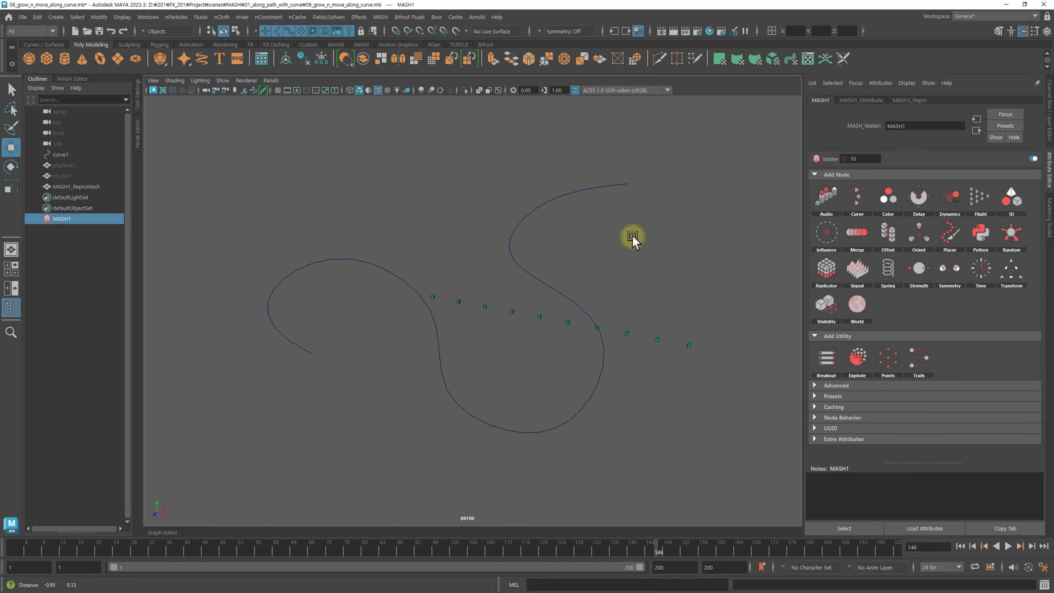
Add a Curve node using curve1 as its input curve and set Distribute Distance X to 0
left_click_drag(633, 235, 639, 232, "alt")
left_click(872, 208)
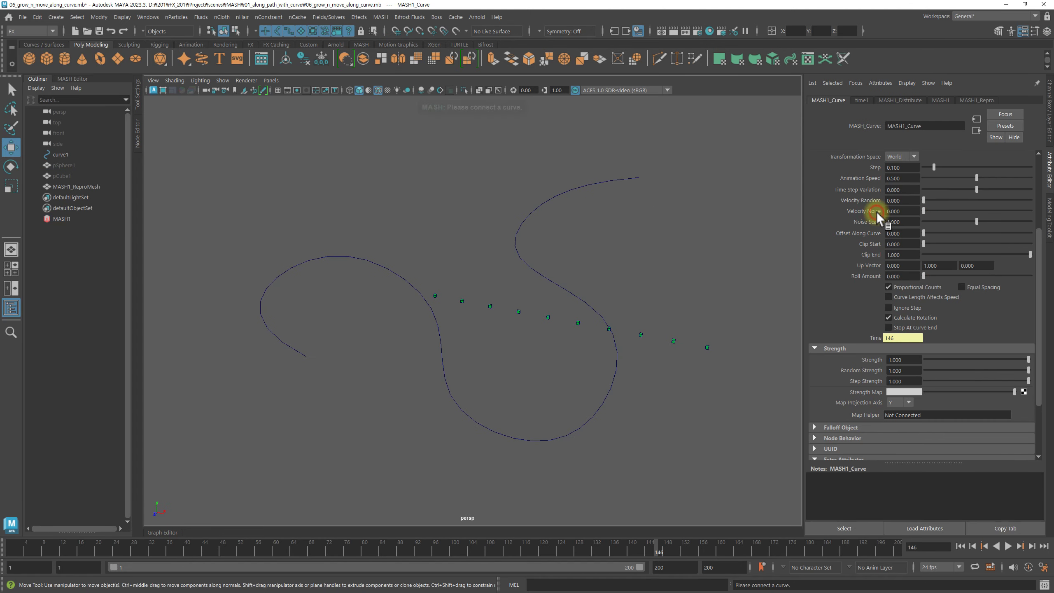
scroll(944, 210, "up", 5)
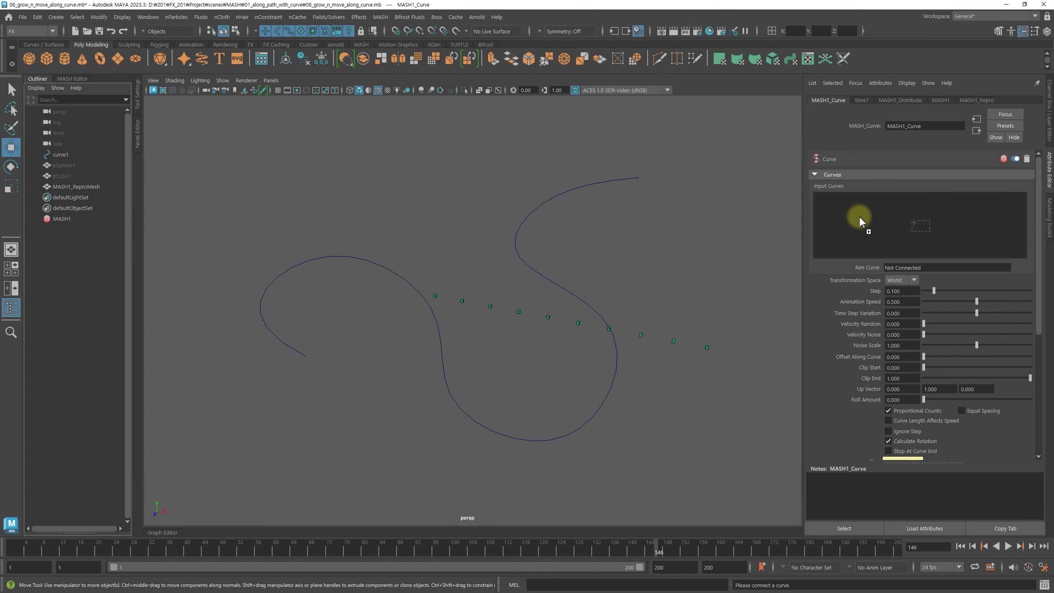
left_click_drag(61, 158, 859, 216)
left_click_drag(583, 282, 710, 214, "alt")
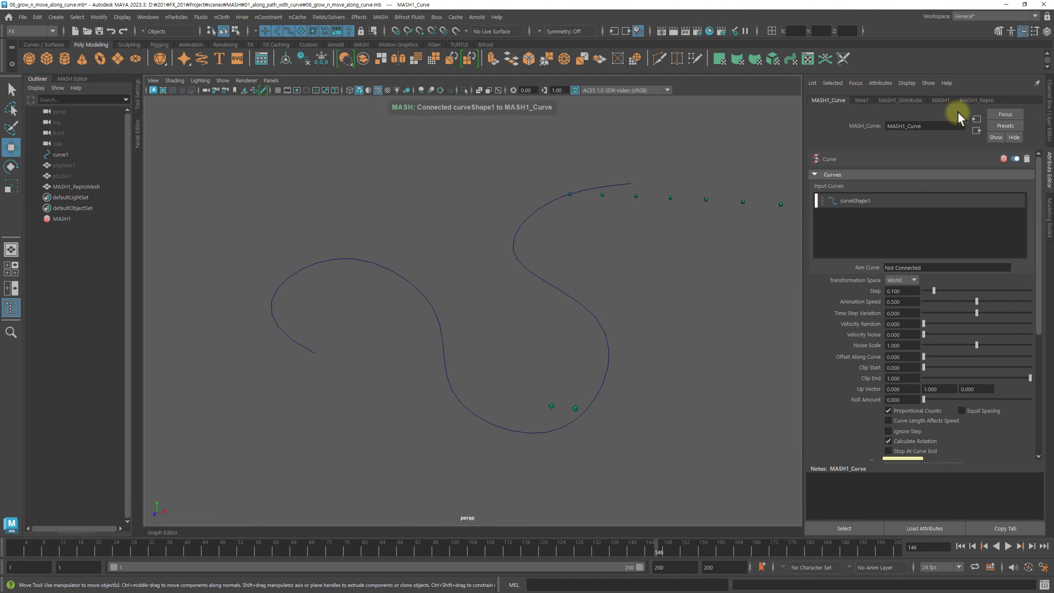
left_click(916, 104)
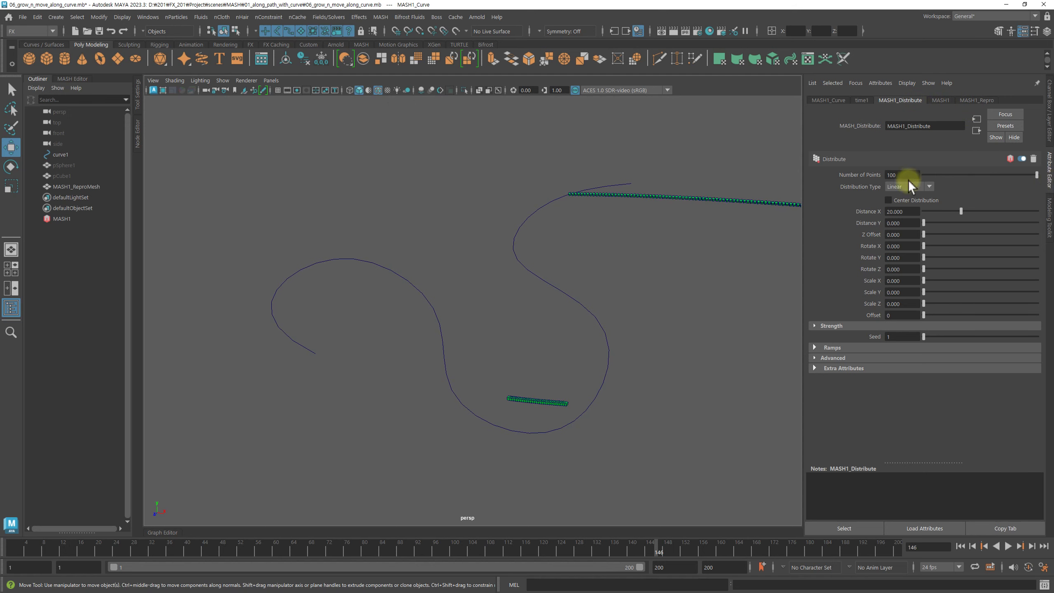
left_click_drag(952, 219, 914, 210)
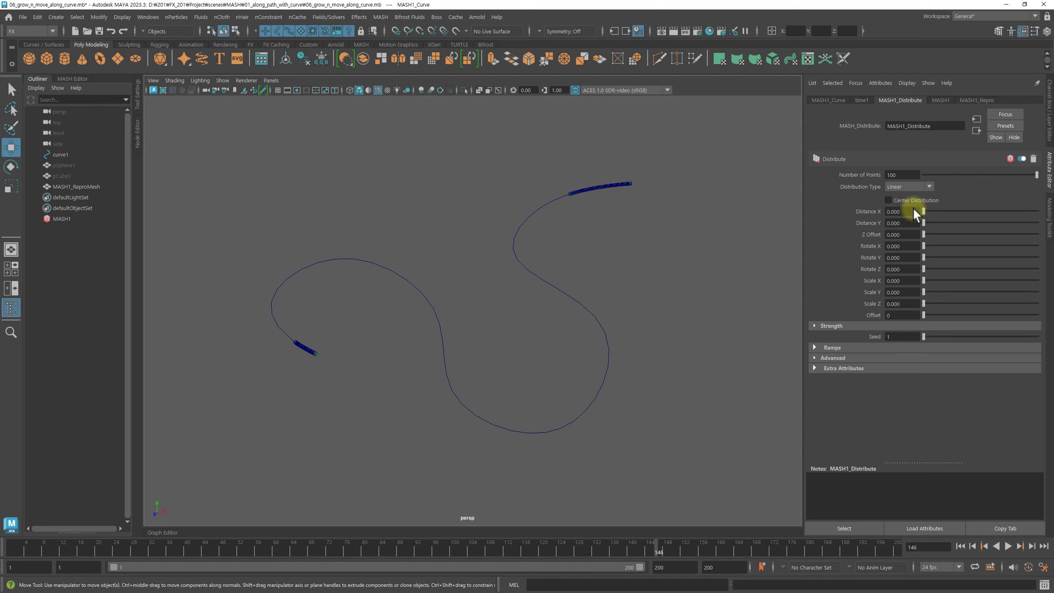
Rewind to frame 1 and set the Curve node's Step to 1 to cover the whole curve
left_click_drag(589, 266, 588, 263, "alt")
mouse_move(82, 535)
left_mouse_down()
mouse_move(11, 549)
mouse_move(329, 548)
mouse_move(12, 548)
left_mouse_up()
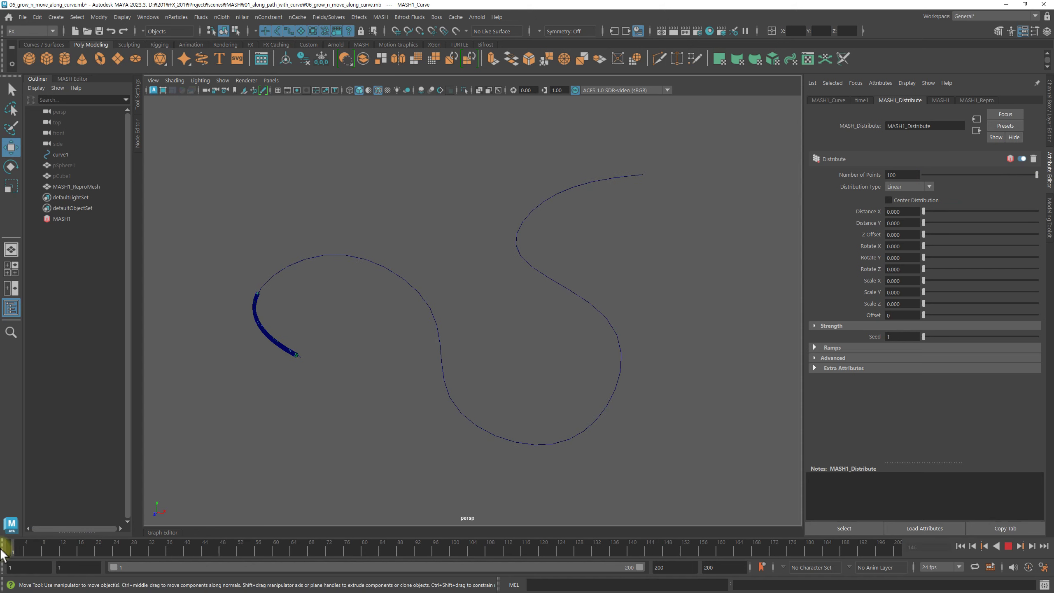
left_click_drag(305, 356, 463, 335, "alt")
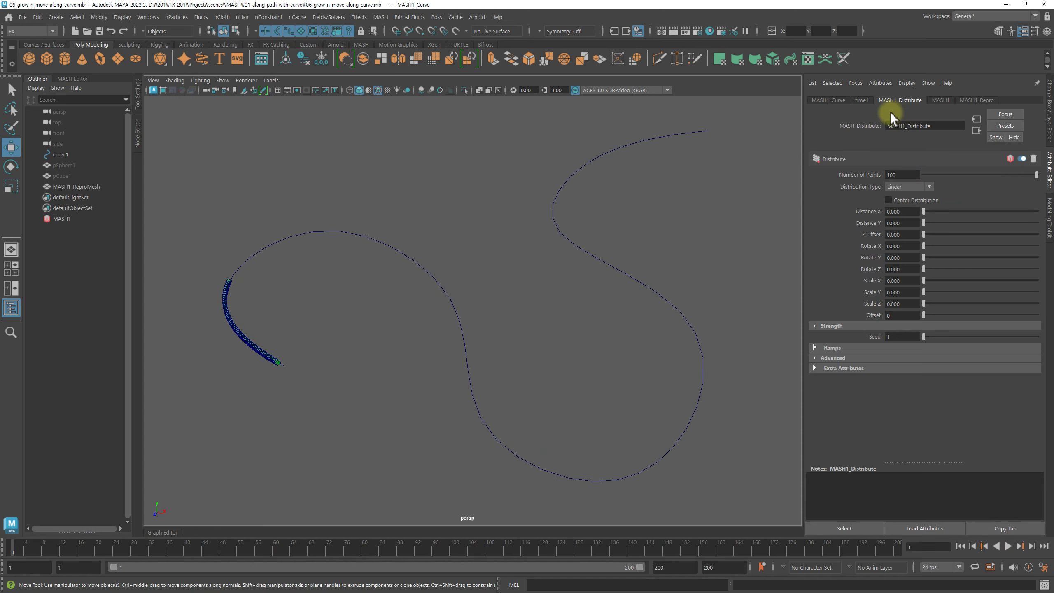
left_click(828, 100)
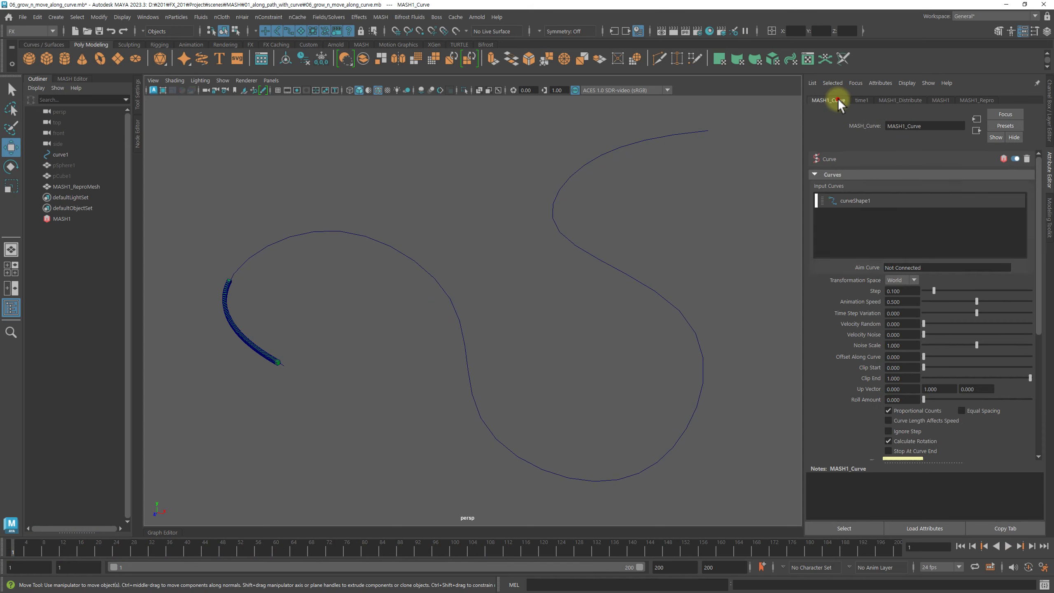
left_click_drag(939, 291, 1041, 301)
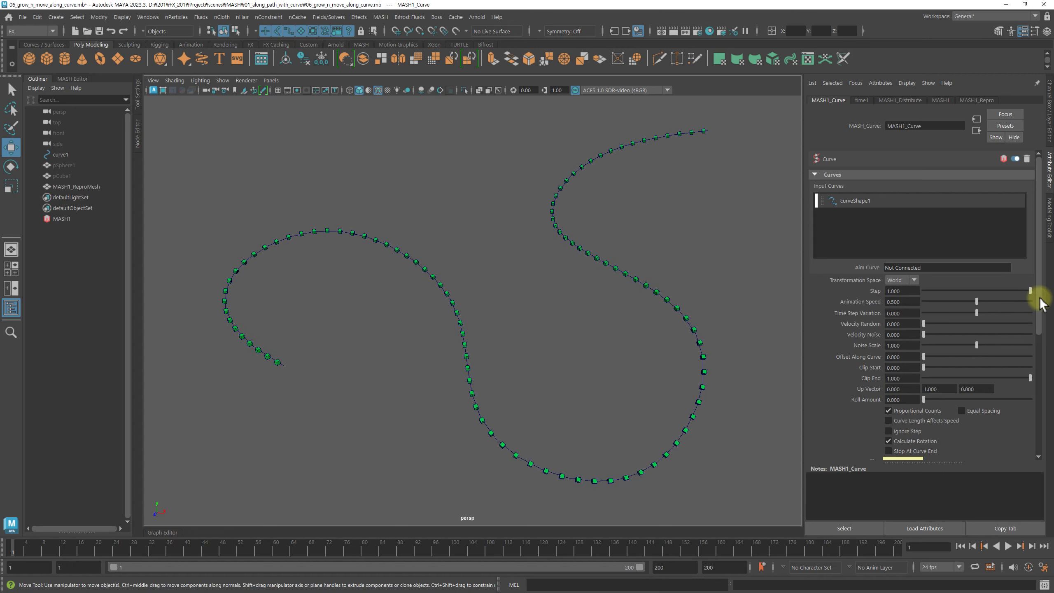
Play the animation from the start to watch cubes travel the S-curve, stopping at frame 53
left_click(1008, 546)
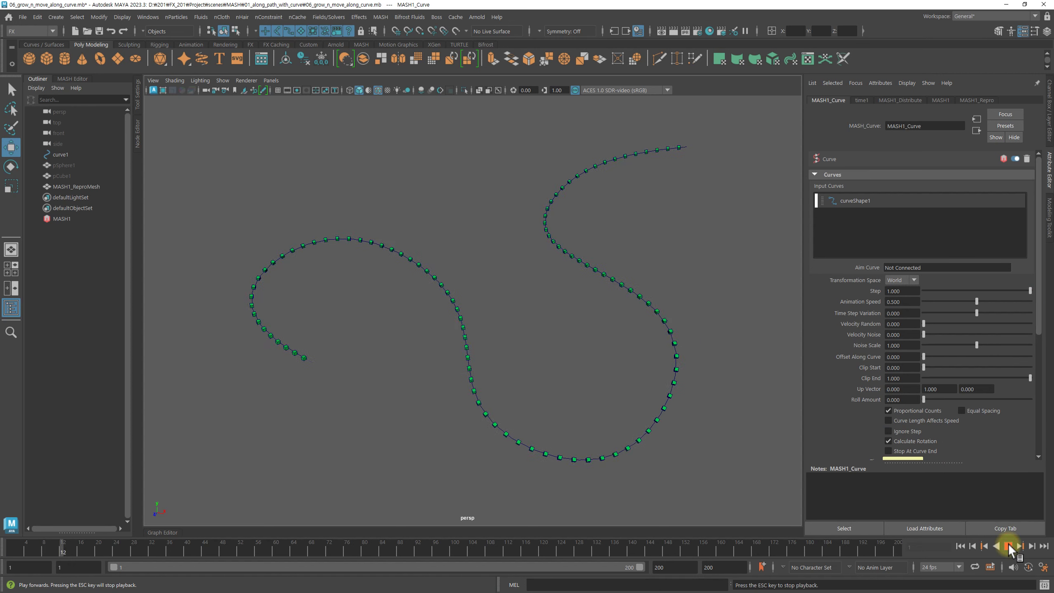
left_click(1007, 547)
mouse_move(471, 389)
left_mouse_down("alt")
mouse_move(645, 388)
mouse_move(542, 399)
left_mouse_up("alt")
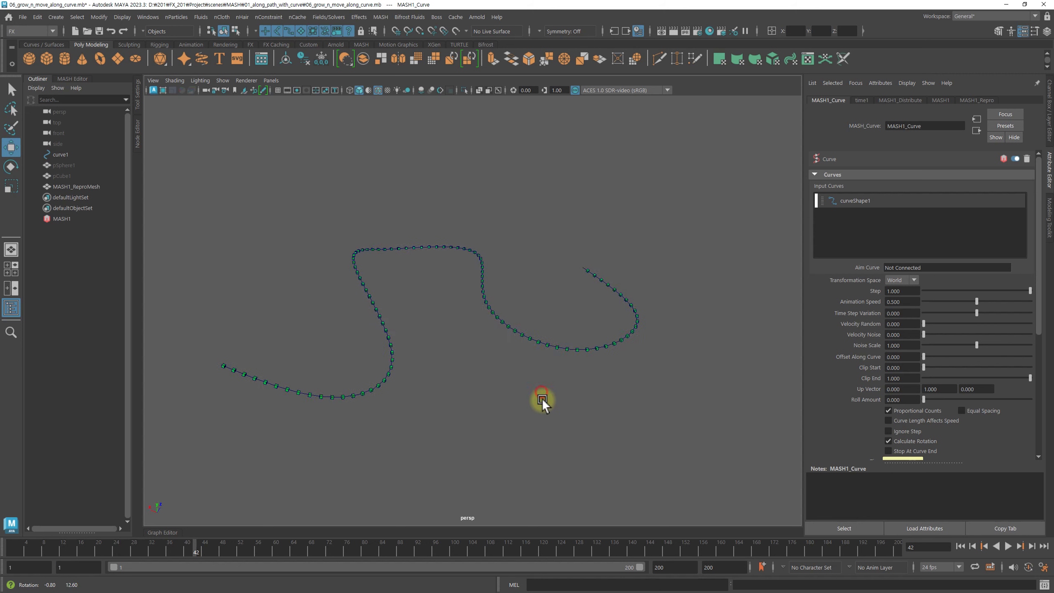
left_click(961, 547)
left_click(1008, 547)
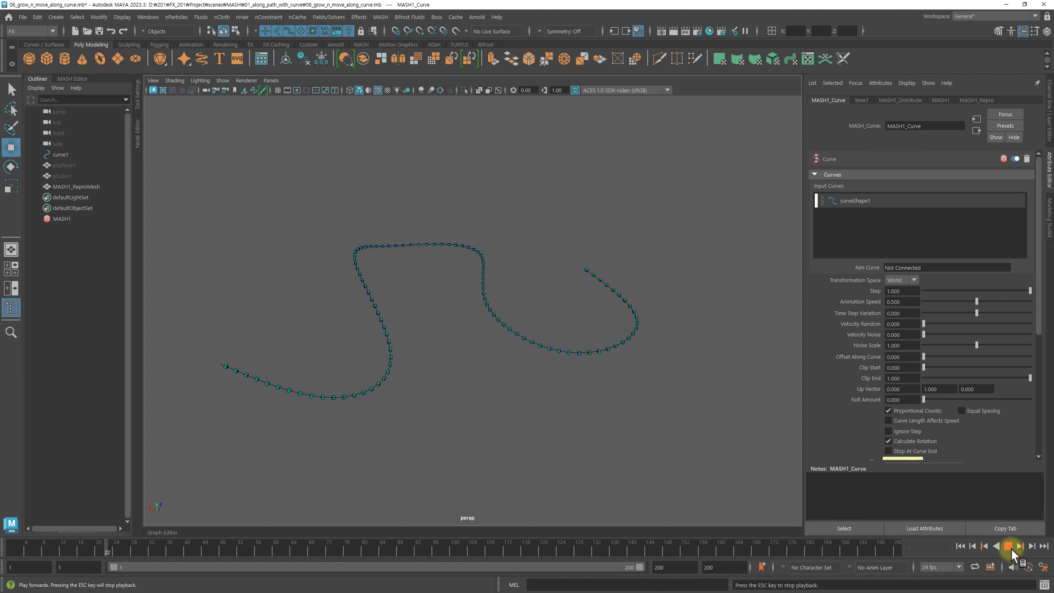
left_click(1008, 546)
left_click_drag(747, 393, 679, 377, "alt")
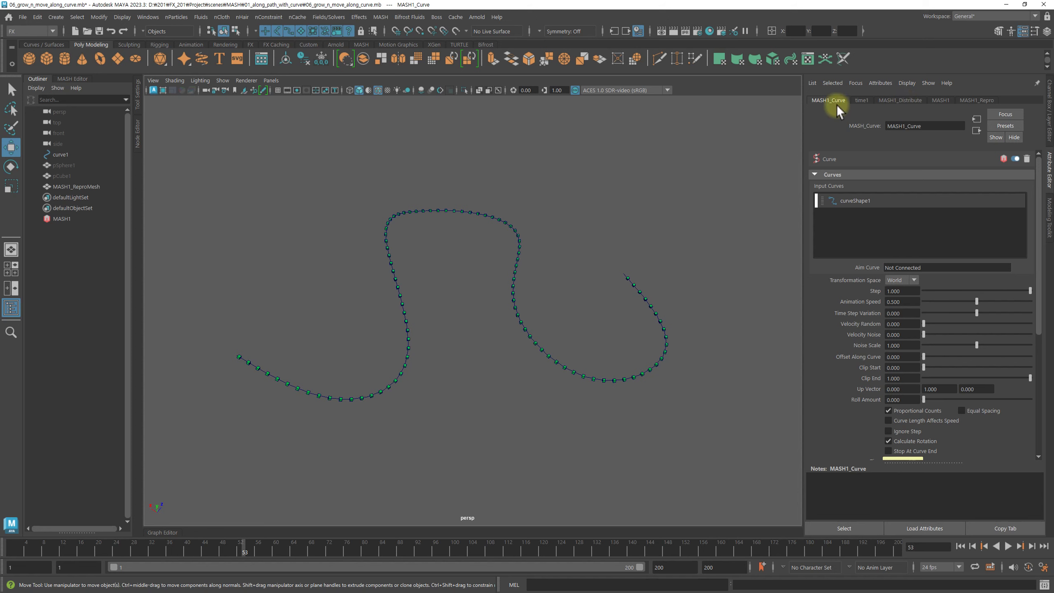
left_click(80, 219)
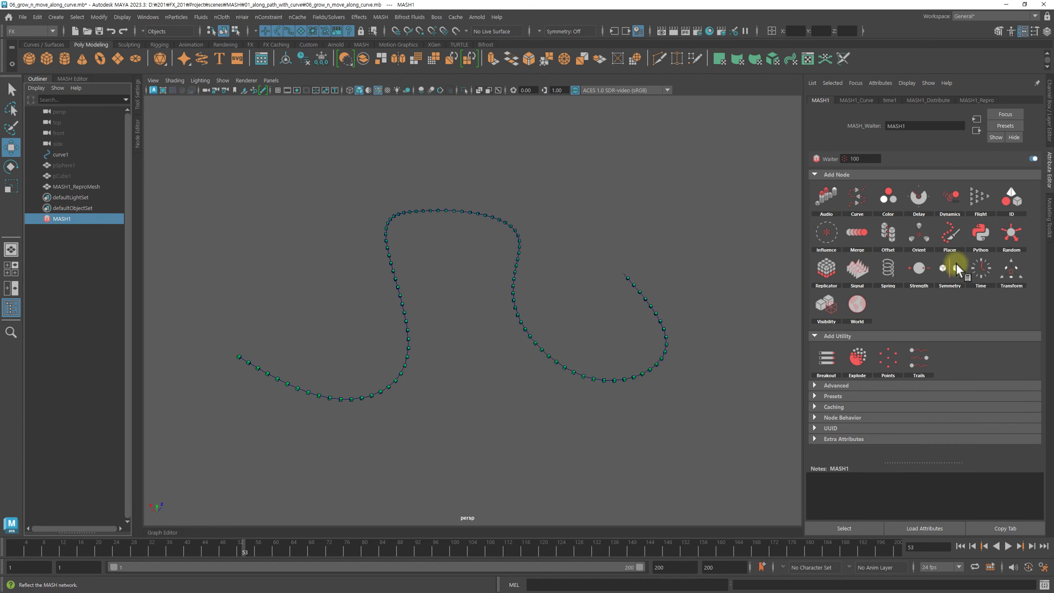
Add a Random node with Position X and Y of 3 and preview the scattered cubes
left_click(1012, 234)
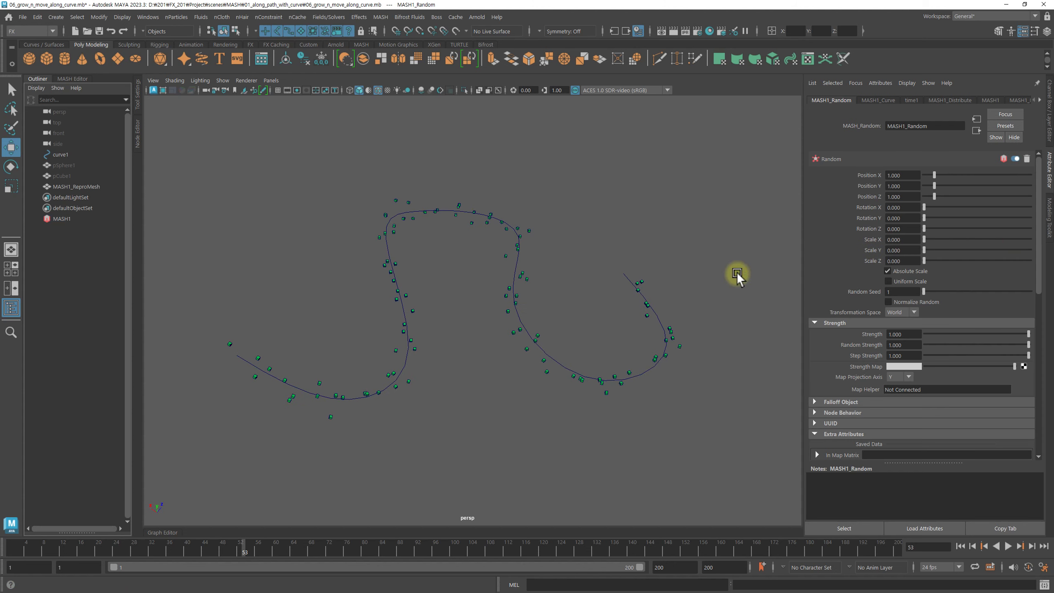
middle_click_drag(601, 291, 620, 293, "alt")
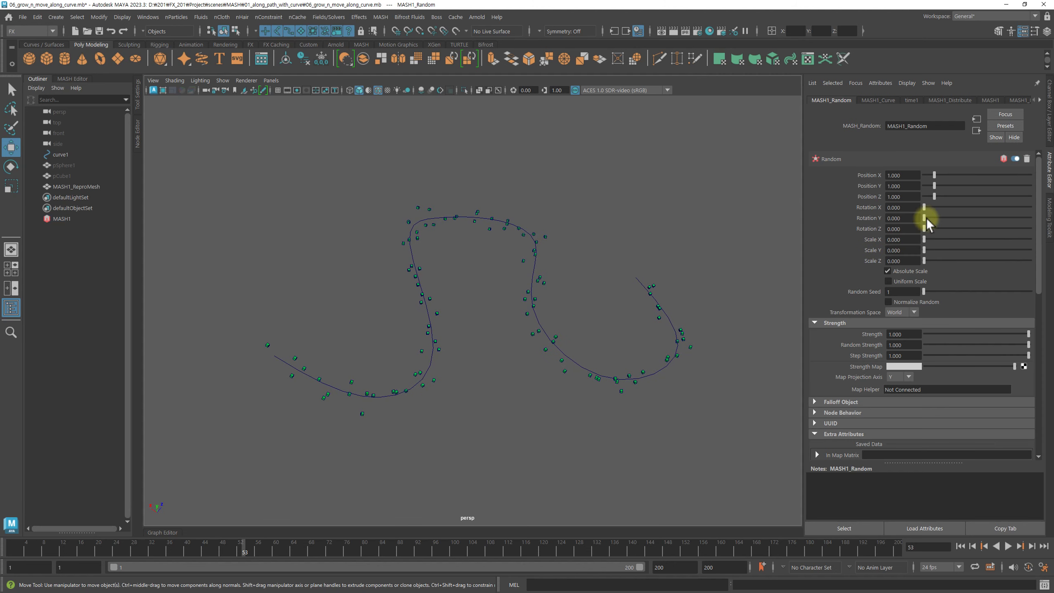
type("3.000")
left_click(916, 184)
left_click(908, 196)
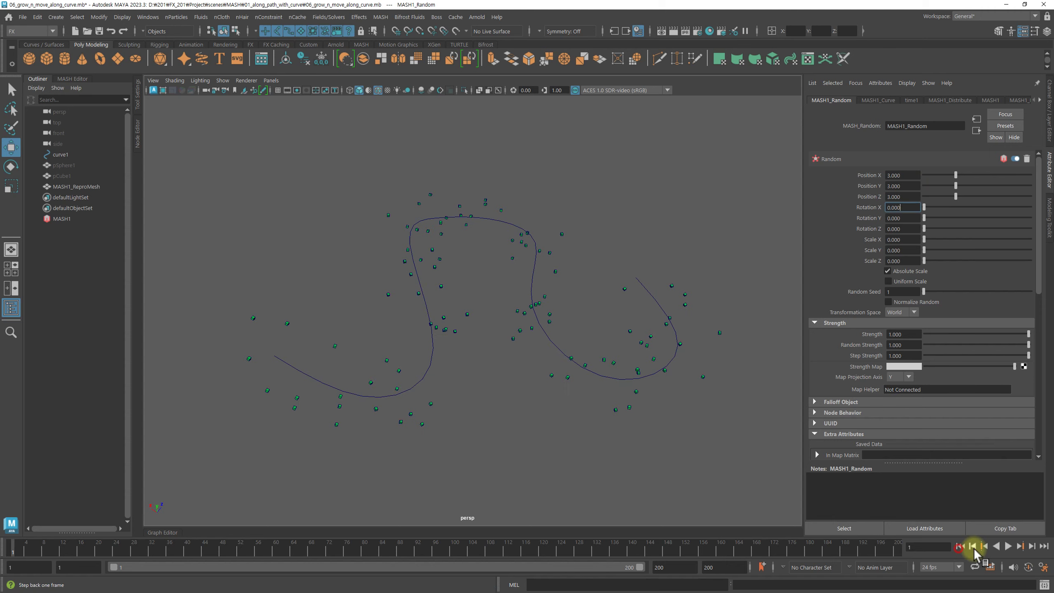
left_click(1007, 547)
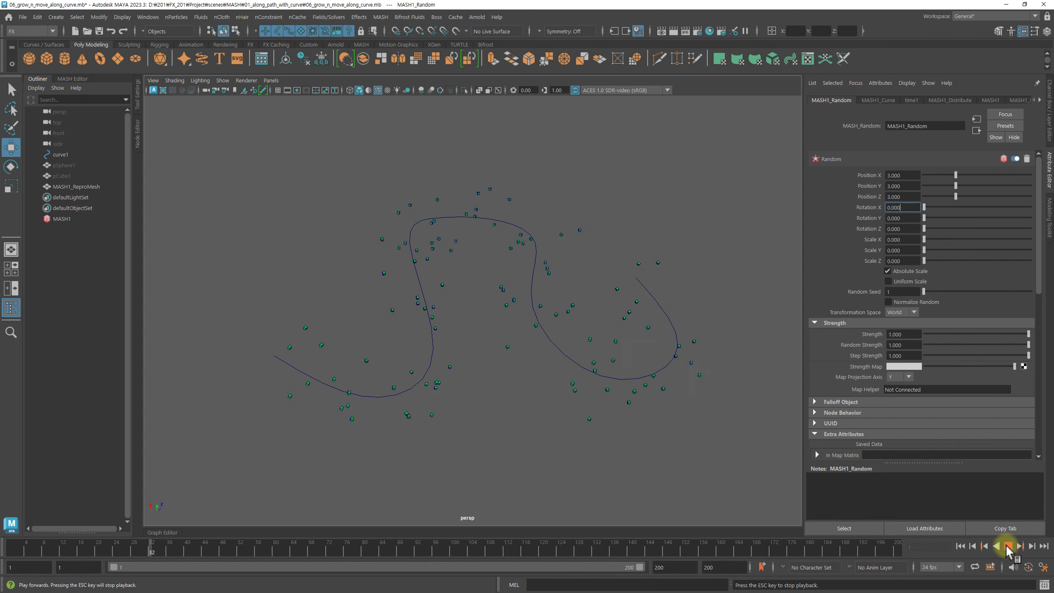
left_click(1008, 546)
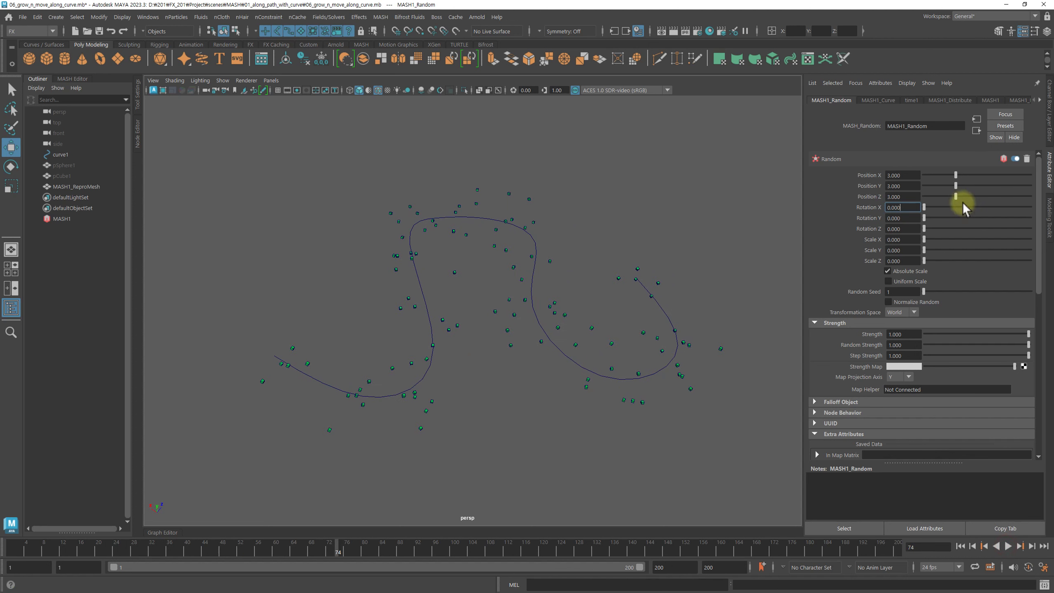
Set Distribute Number of Points to 300 and preview the denser cubes to frame 56
left_click(879, 100)
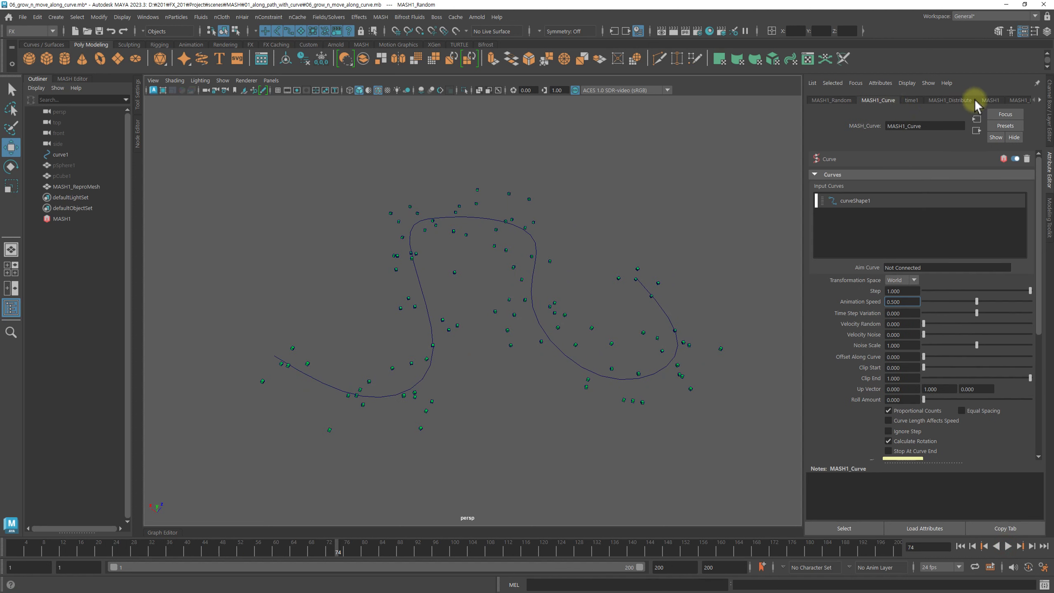
left_click(966, 100)
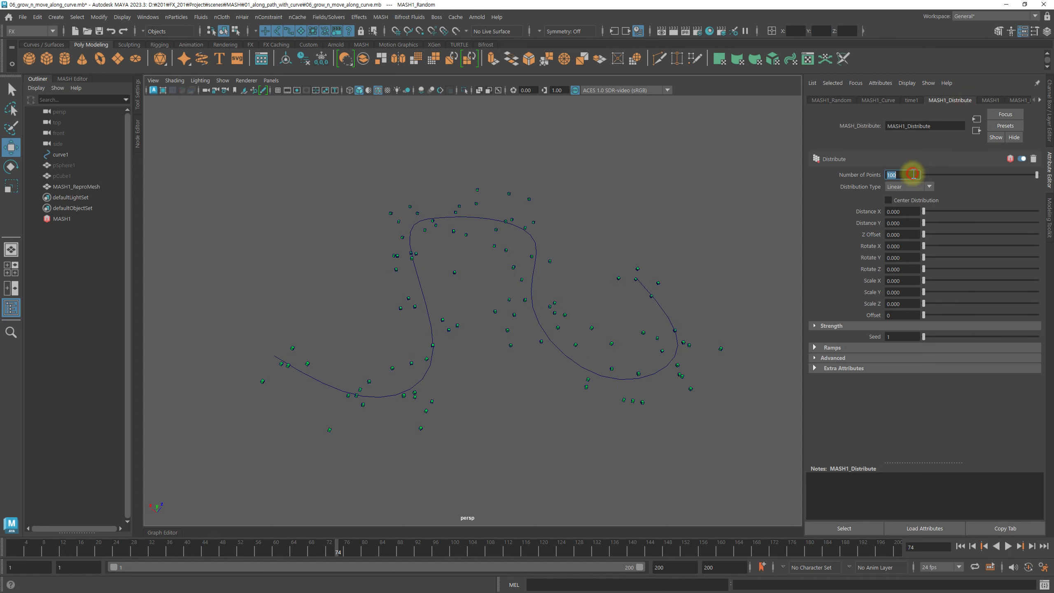
type("300")
key("Return")
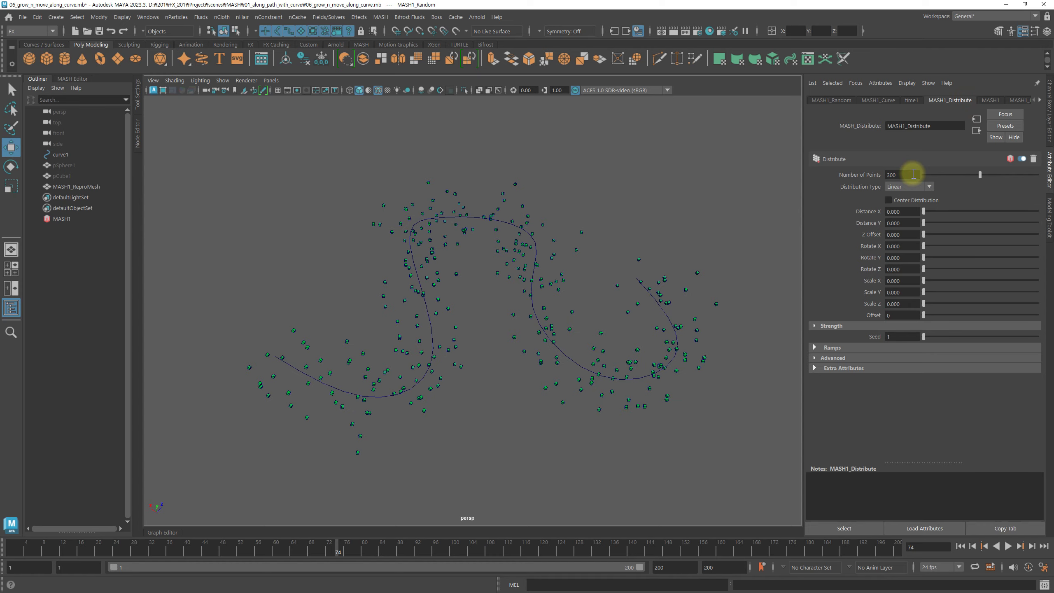
mouse_move(595, 360)
left_mouse_down("alt")
mouse_move(436, 341)
mouse_move(506, 369)
left_mouse_up("alt")
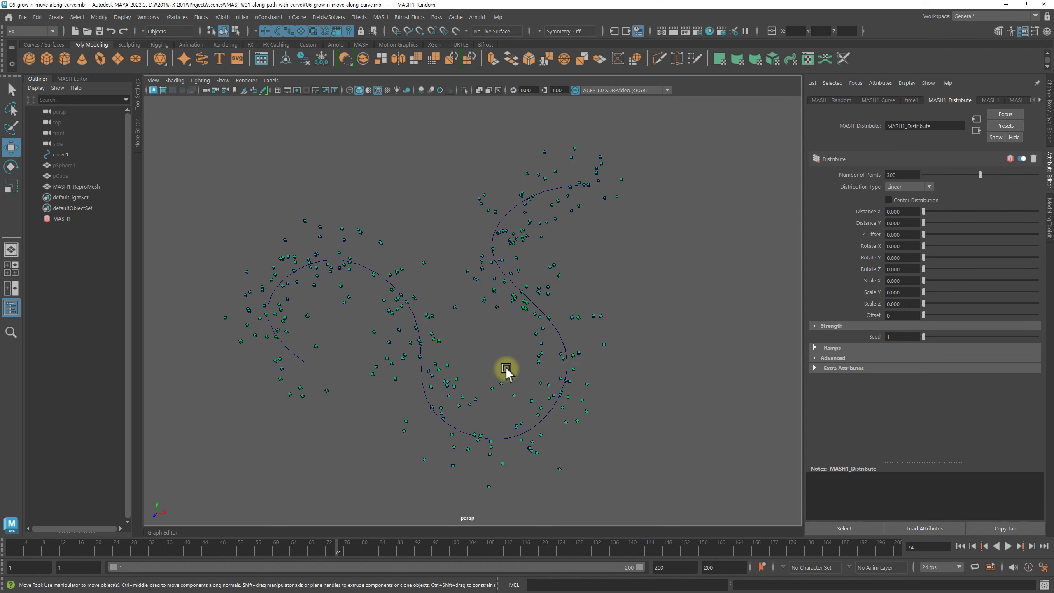
left_click(959, 546)
left_click(1008, 546)
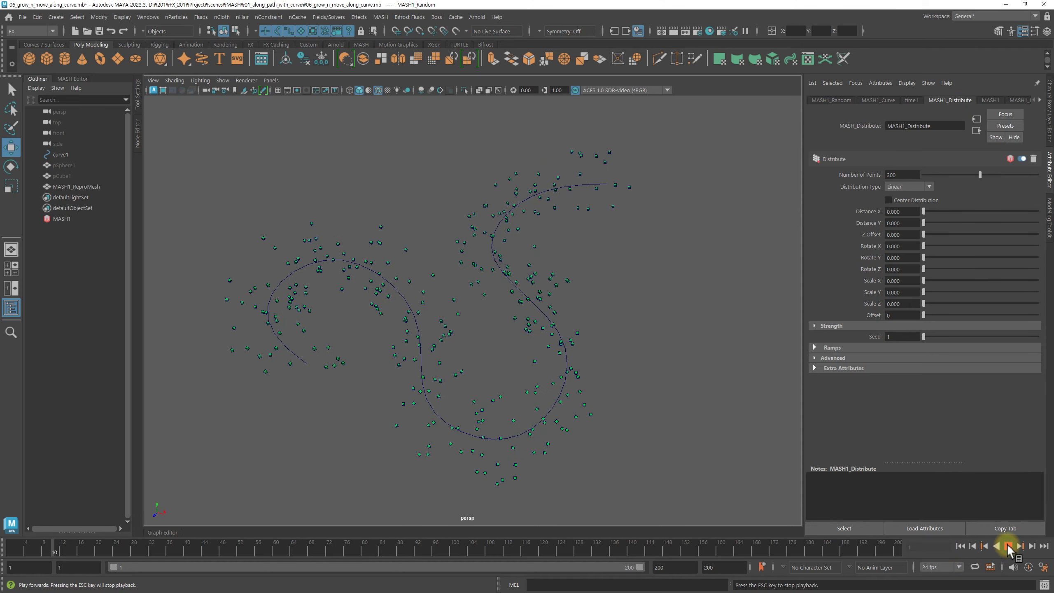
left_click(1008, 546)
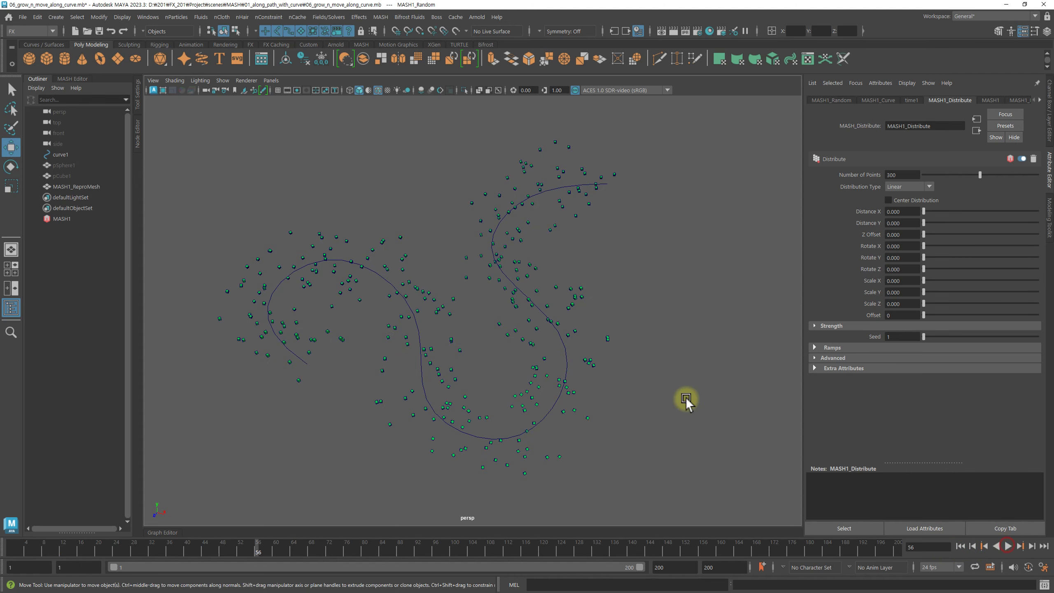
left_click_drag(685, 400, 671, 360, "alt")
Give the cubes random rotation of 180 X and 160 Y, replaying to frame 56
left_click(831, 101)
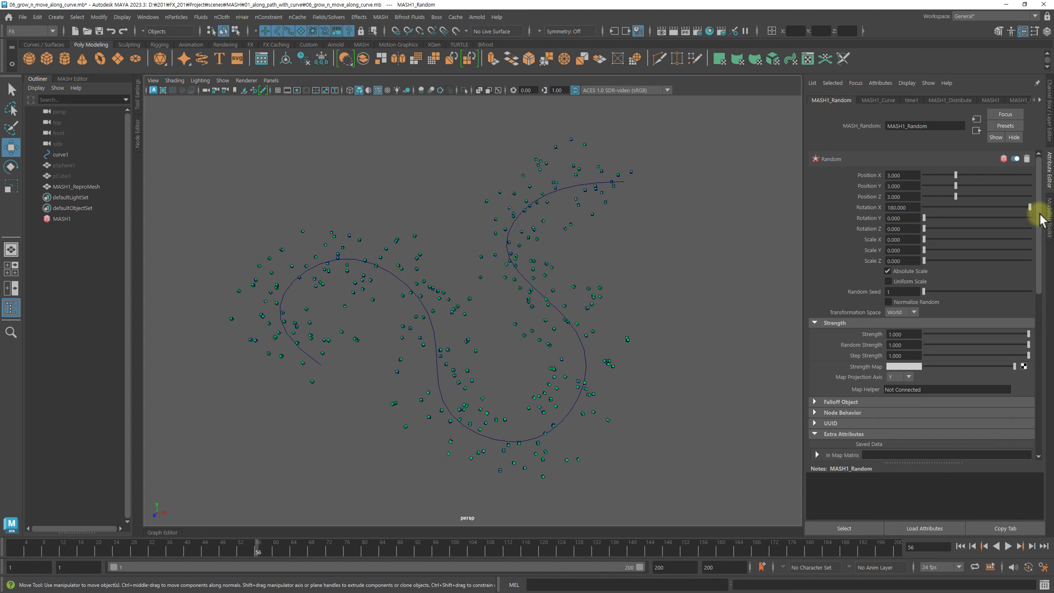
left_click_drag(940, 218, 1017, 219)
left_click_drag(517, 314, 631, 325, "alt")
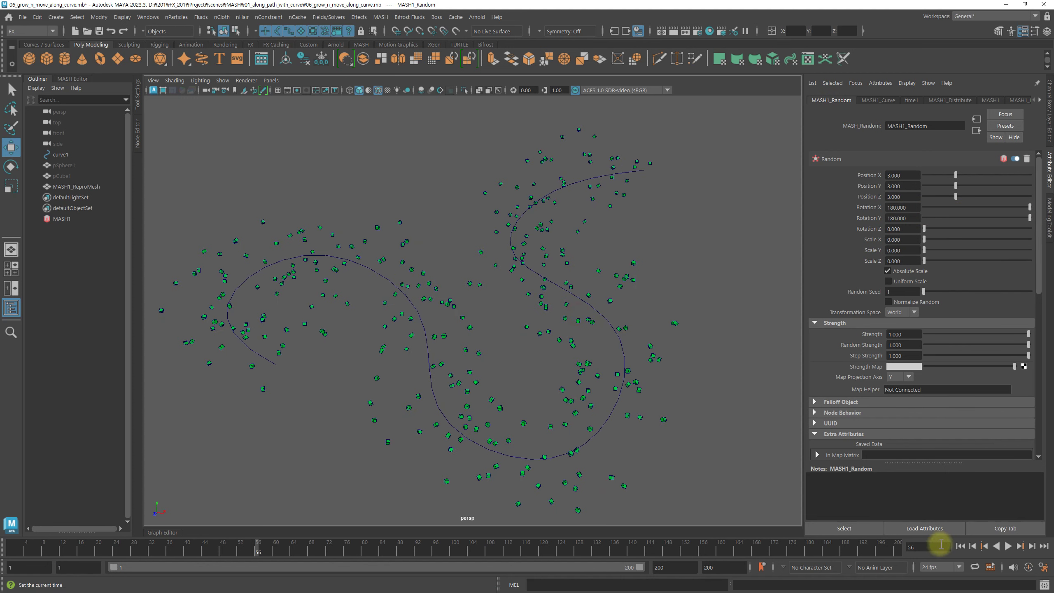
left_click(958, 547)
left_click(1008, 546)
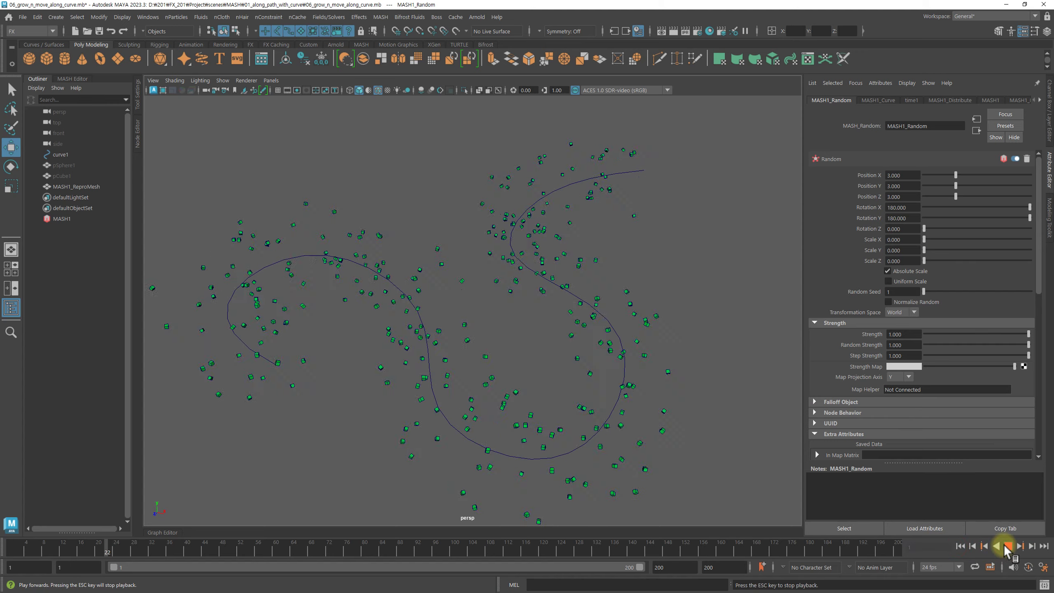
left_click(1008, 547)
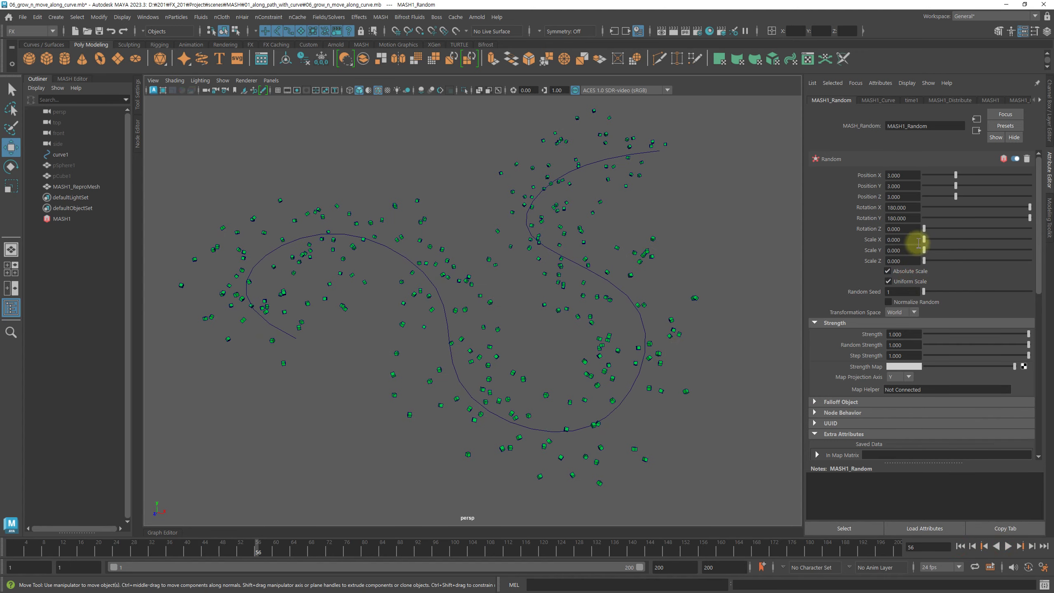
Set the Random node to a uniform random scale of 2
left_click_drag(925, 241, 946, 240)
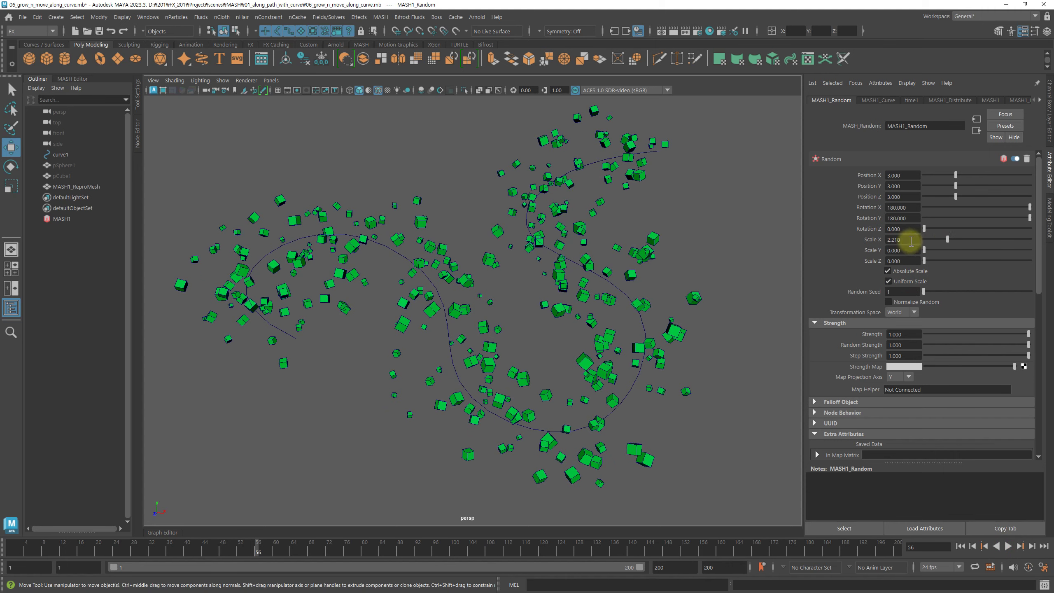
type("2.000")
key("Return")
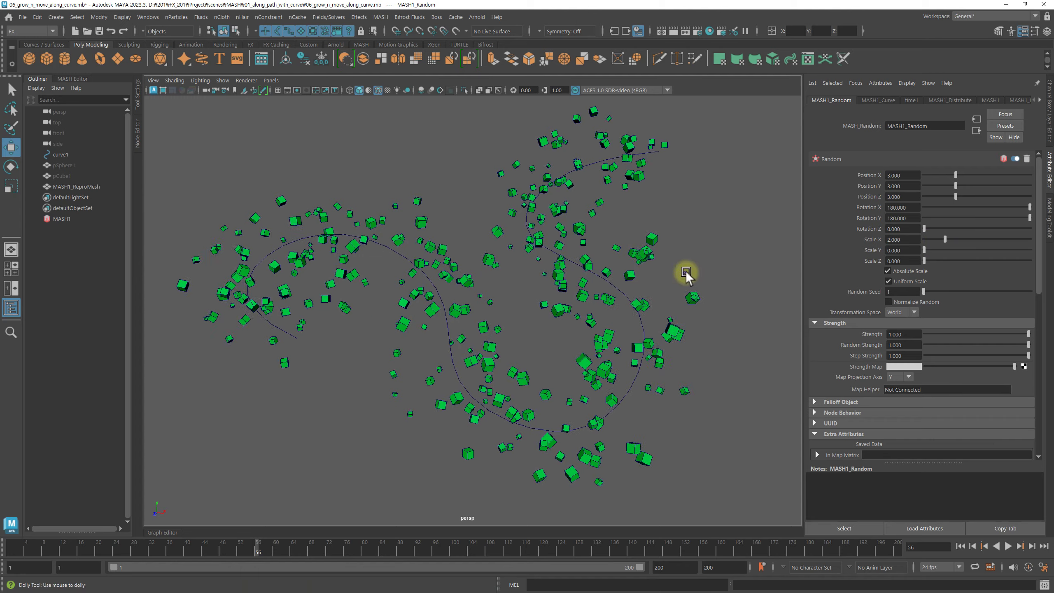
left_click_drag(683, 275, 618, 287, "alt")
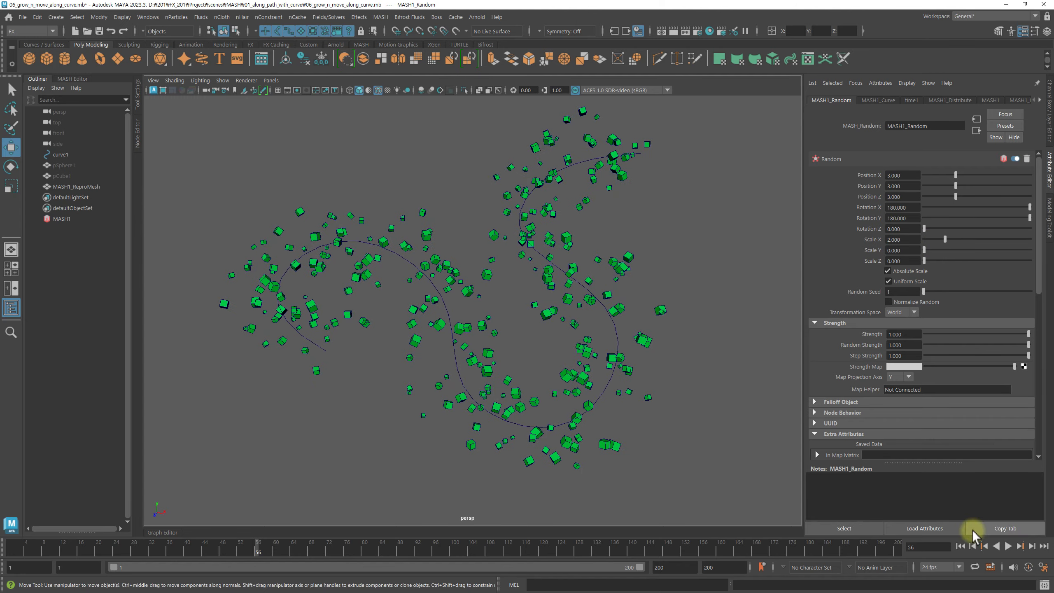
left_click(960, 547)
left_click(1010, 549)
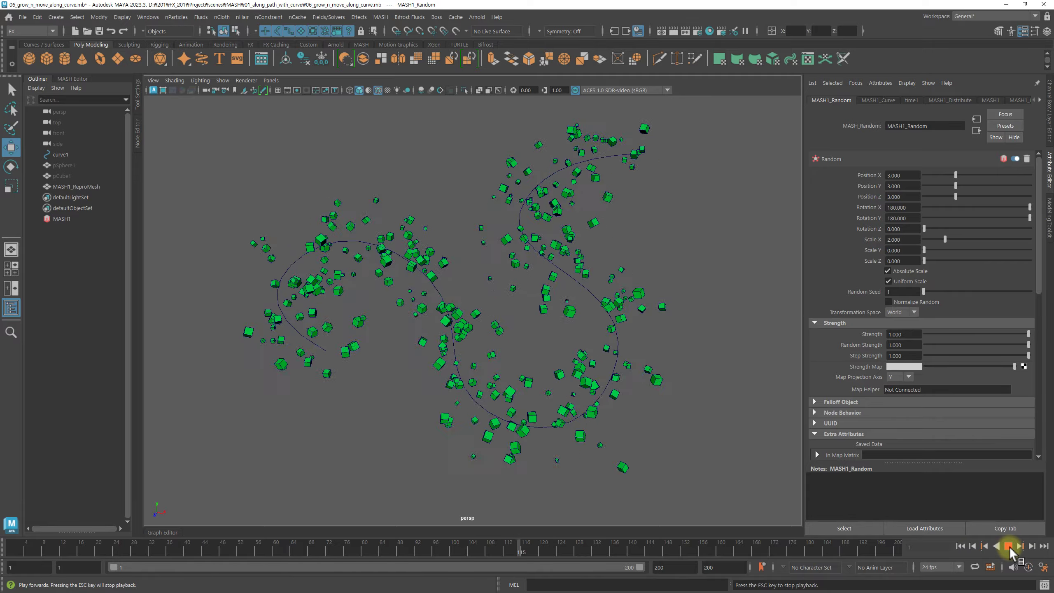
left_click(1010, 548)
left_click_drag(633, 384, 583, 384, "alt")
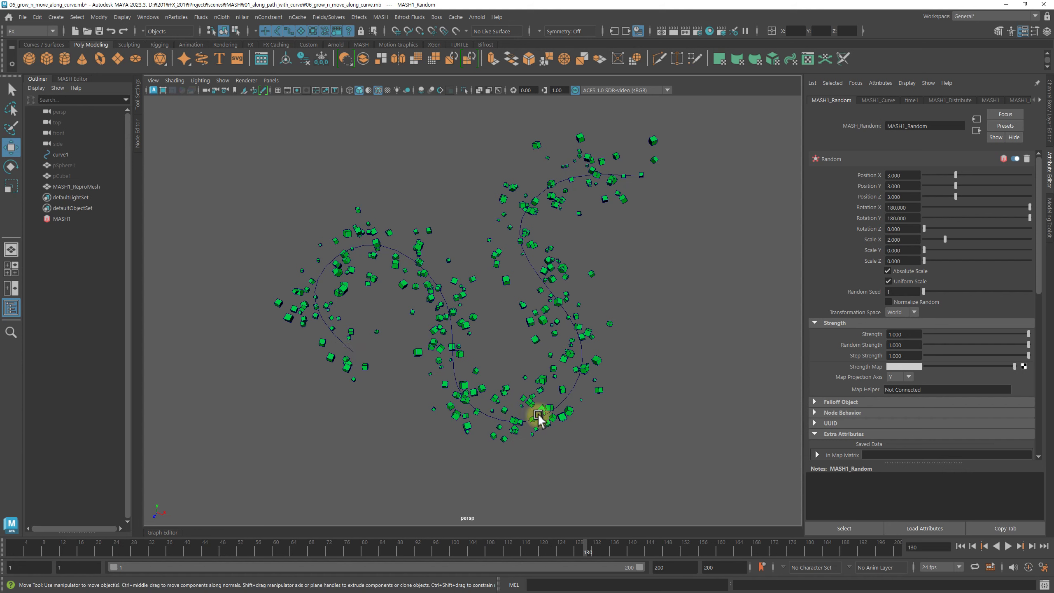
mouse_move(626, 318)
left_mouse_down("alt")
mouse_move(658, 316)
mouse_move(576, 306)
mouse_move(682, 308)
mouse_move(723, 289)
mouse_move(626, 288)
mouse_move(231, 227)
left_mouse_up("alt")
Open the Node Editor and graph MASH1's input and output connections
left_click(723, 290)
left_click(137, 137)
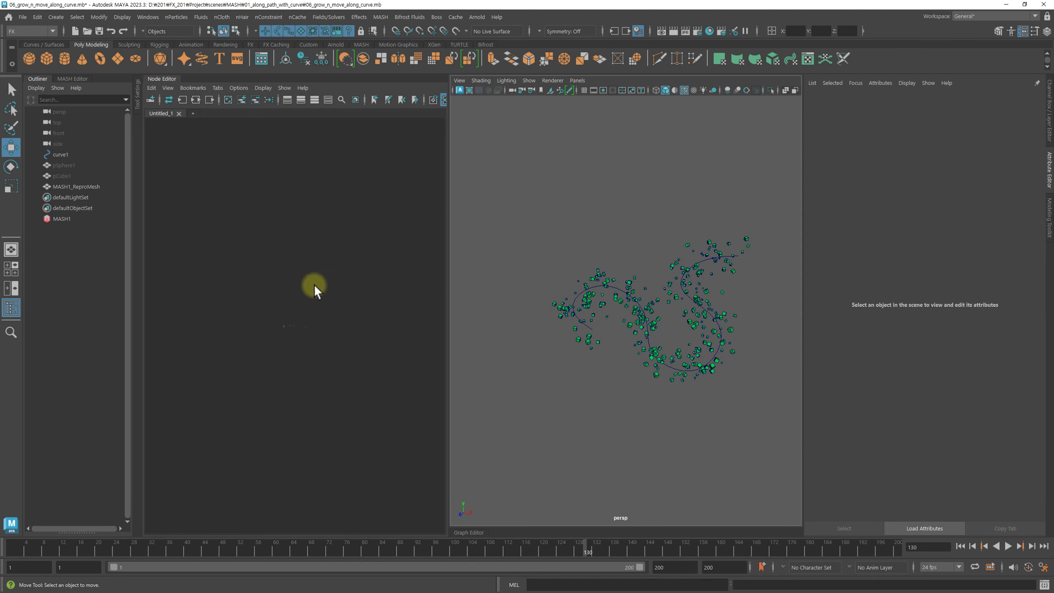
left_click(62, 219)
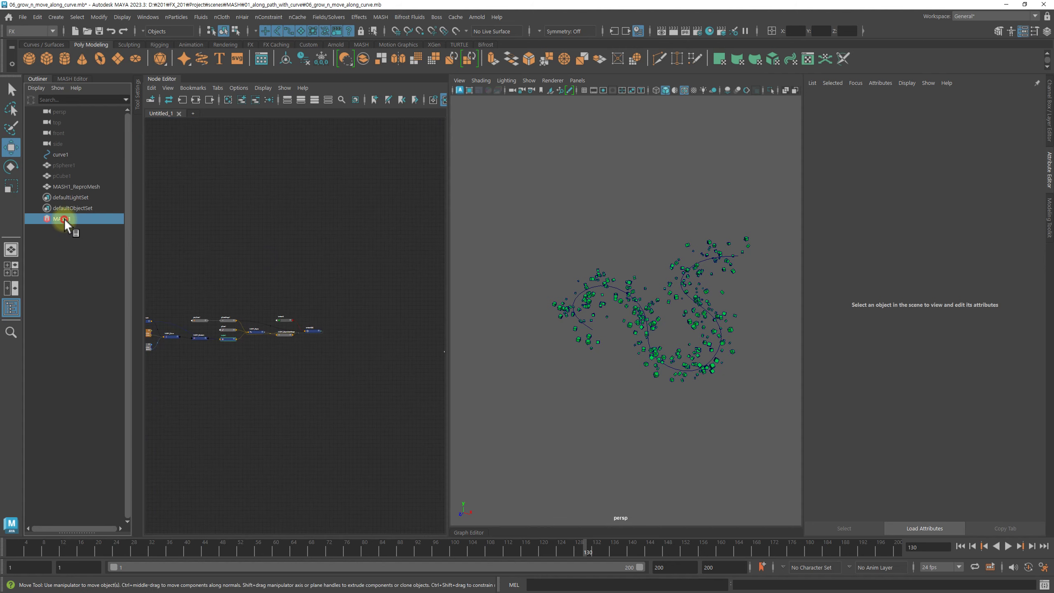
left_click(196, 100)
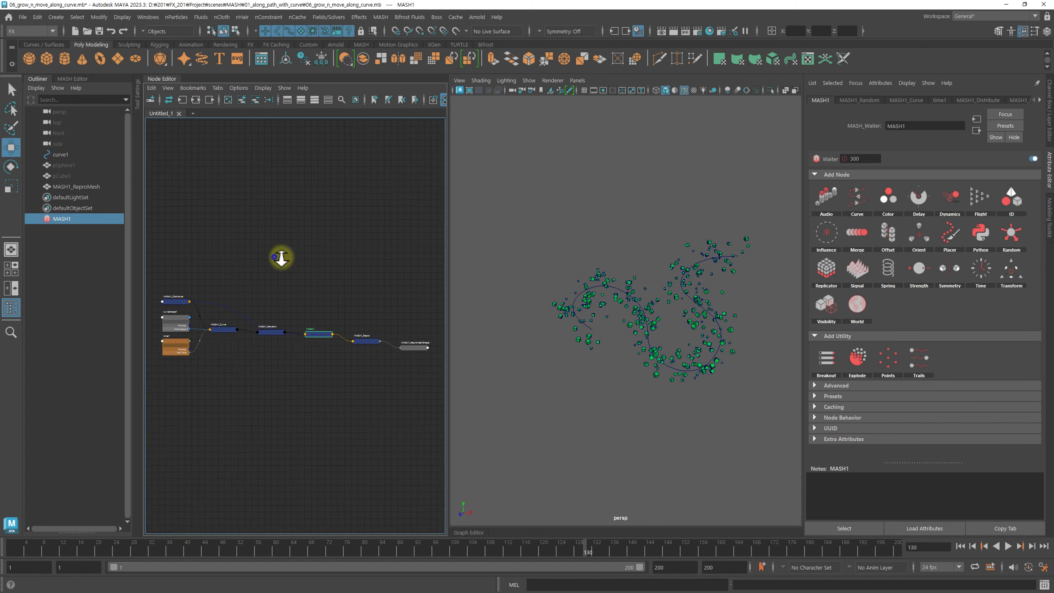
scroll(277, 259, "up", 2)
mouse_move(277, 259)
middle_mouse_down()
mouse_move(339, 226)
mouse_move(302, 217)
middle_mouse_up()
scroll(418, 222, "up", 2)
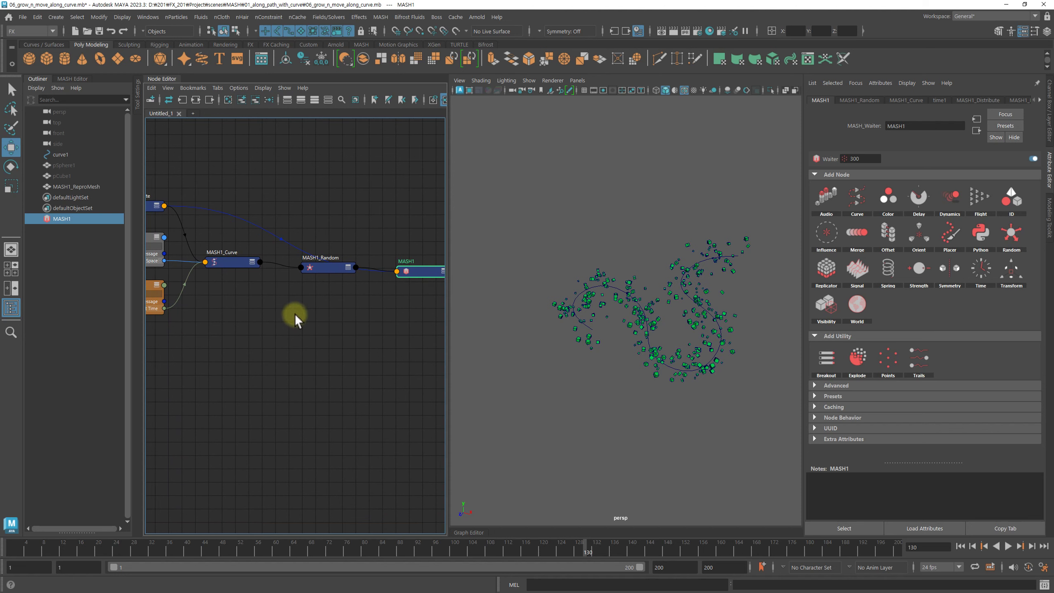
Expand the Curve, Random and MASH nodes' connected attributes and select MASH1_Curve
left_click_drag(234, 228, 415, 350)
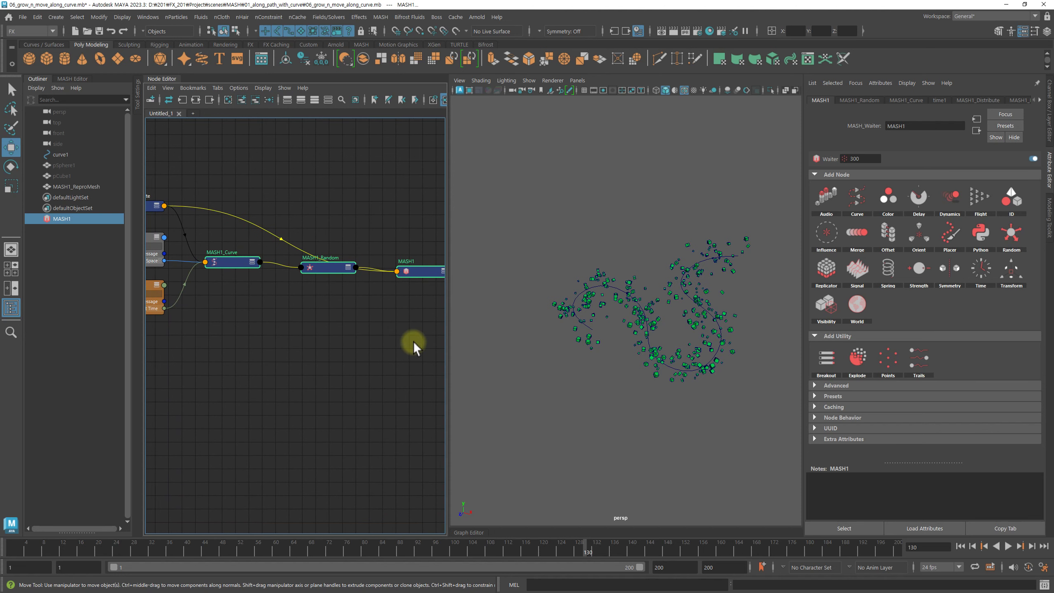
key("2")
left_click(349, 219)
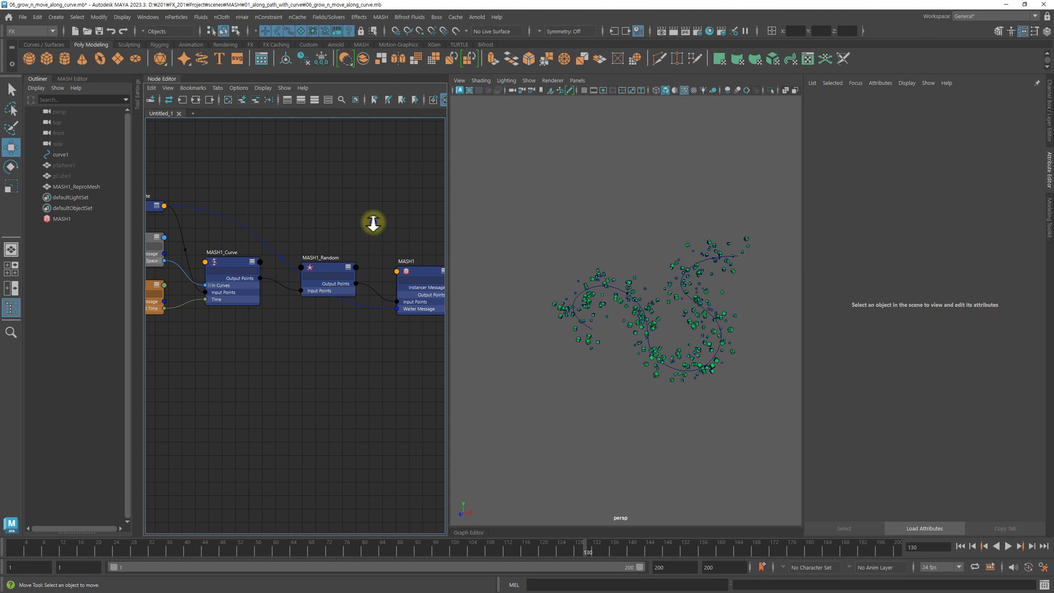
scroll(371, 214, "up", 3)
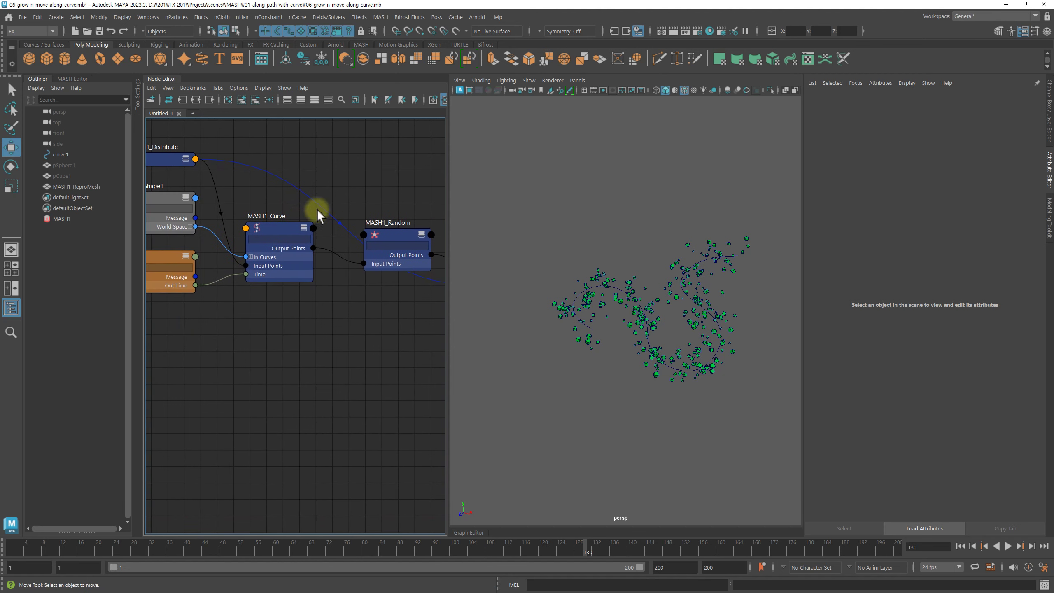
left_click(281, 228)
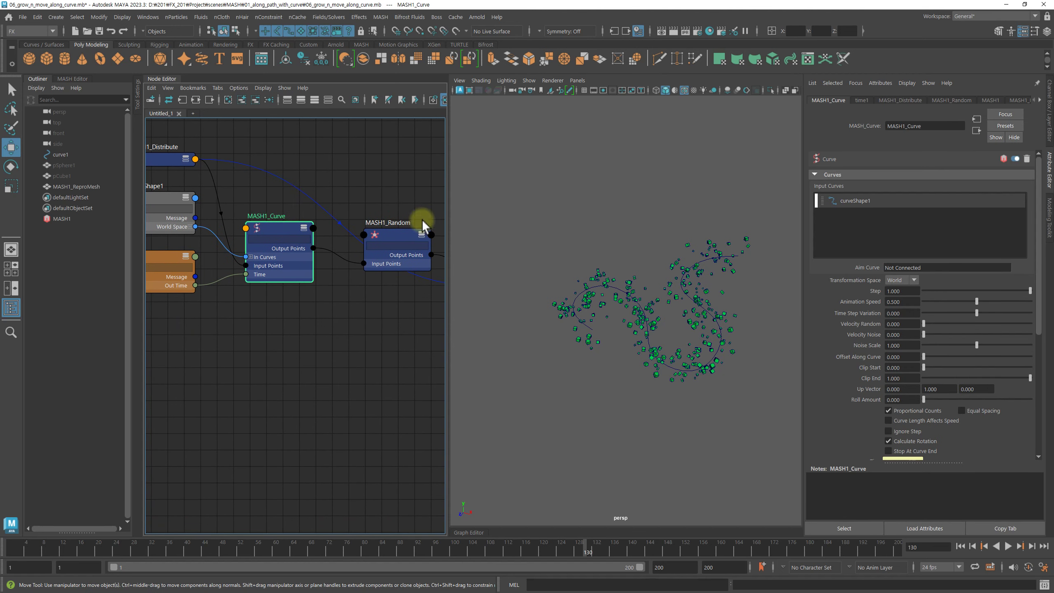
Show all attributes on MASH1_Curve and reposition it higher in the node graph
right_click(277, 231)
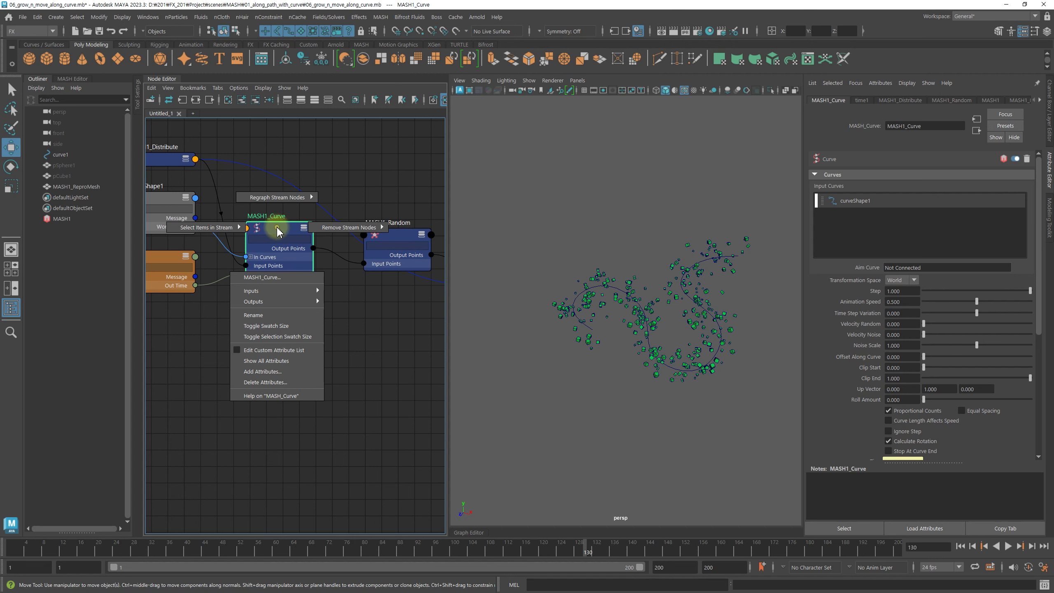
left_click(287, 365)
left_click_drag(274, 240, 275, 153)
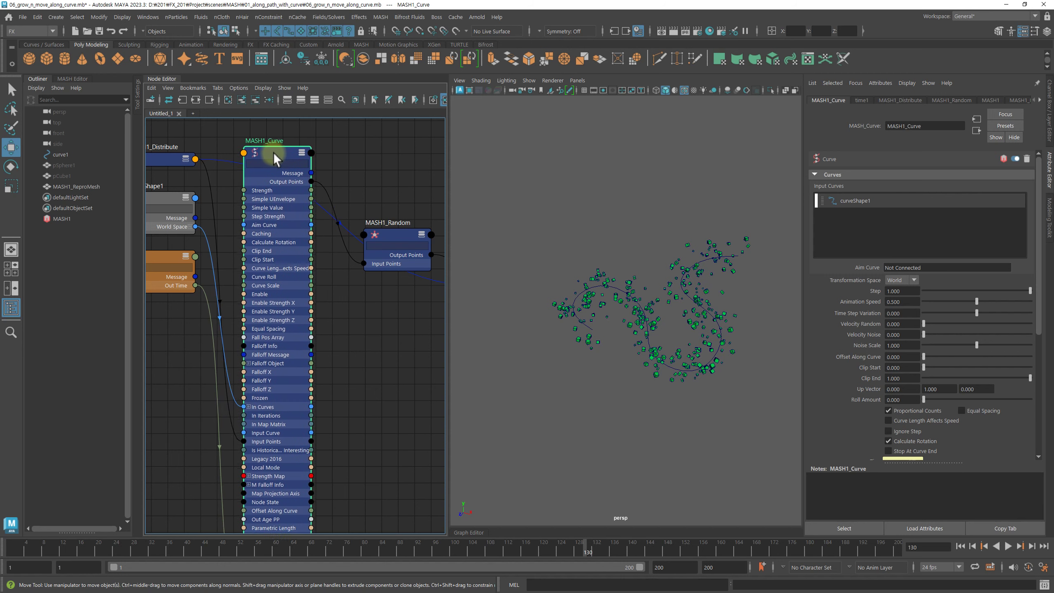
mouse_move(376, 430)
middle_mouse_down()
mouse_move(370, 390)
mouse_move(369, 438)
mouse_move(373, 307)
middle_mouse_up()
middle_click_drag(378, 382, 369, 366)
scroll(370, 369, "down", 2)
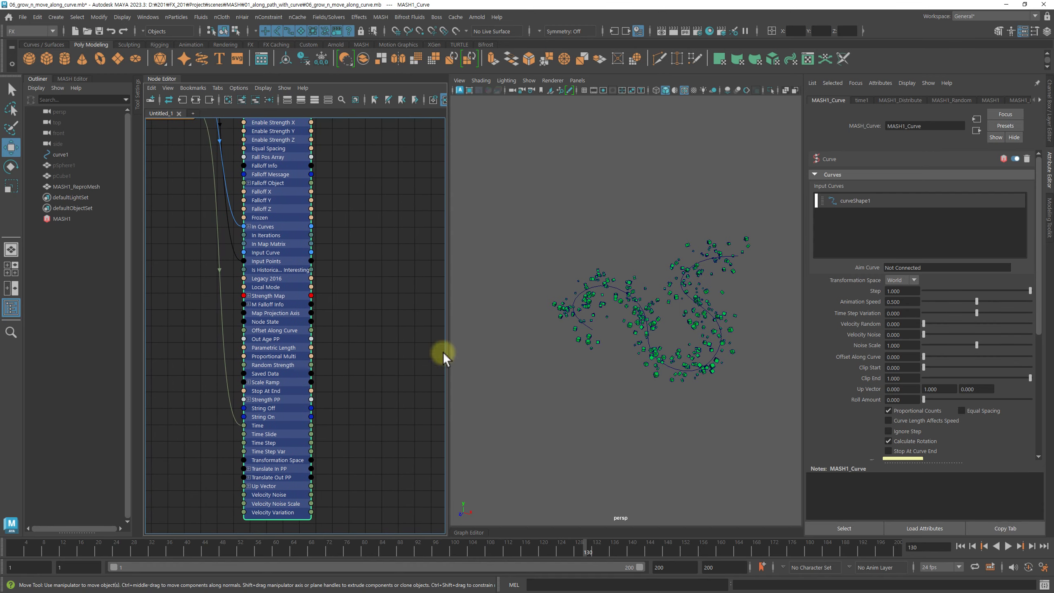
right_click_drag(595, 301, 669, 330, "alt")
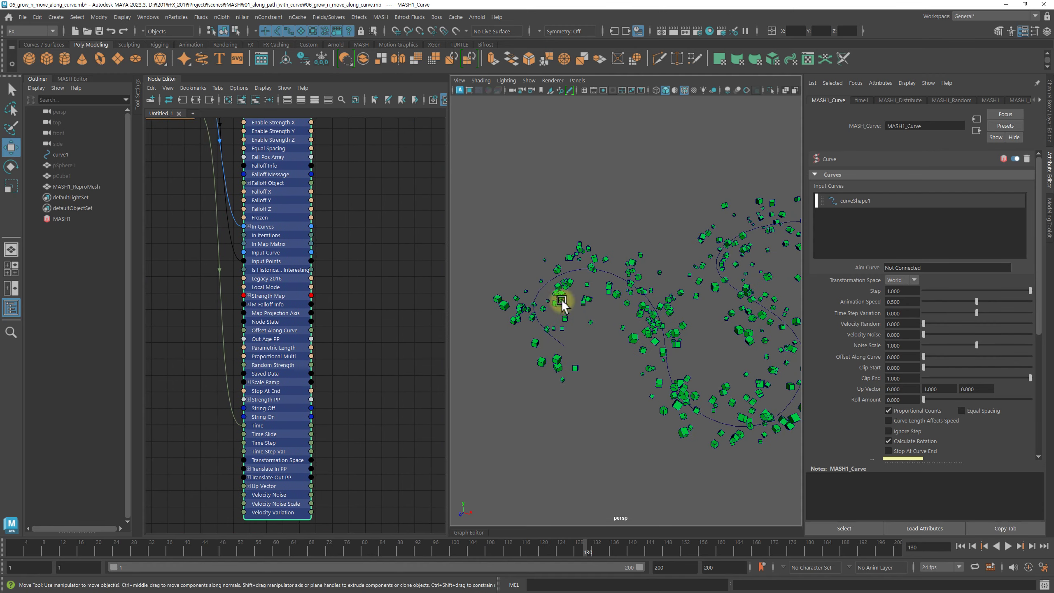
scroll(700, 327, "down", 2)
left_click_drag(698, 322, 670, 325, "alt")
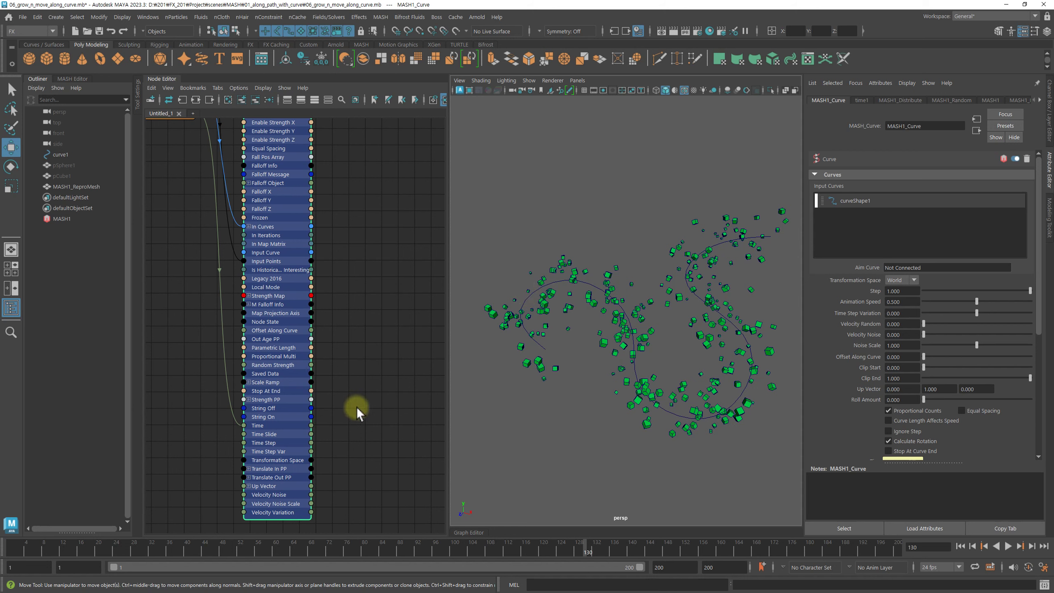
Filter MASH1_Curve's attributes by 'pp' to list Out Age PP, Strength PP and Translate PP
middle_click_drag(356, 407, 371, 383)
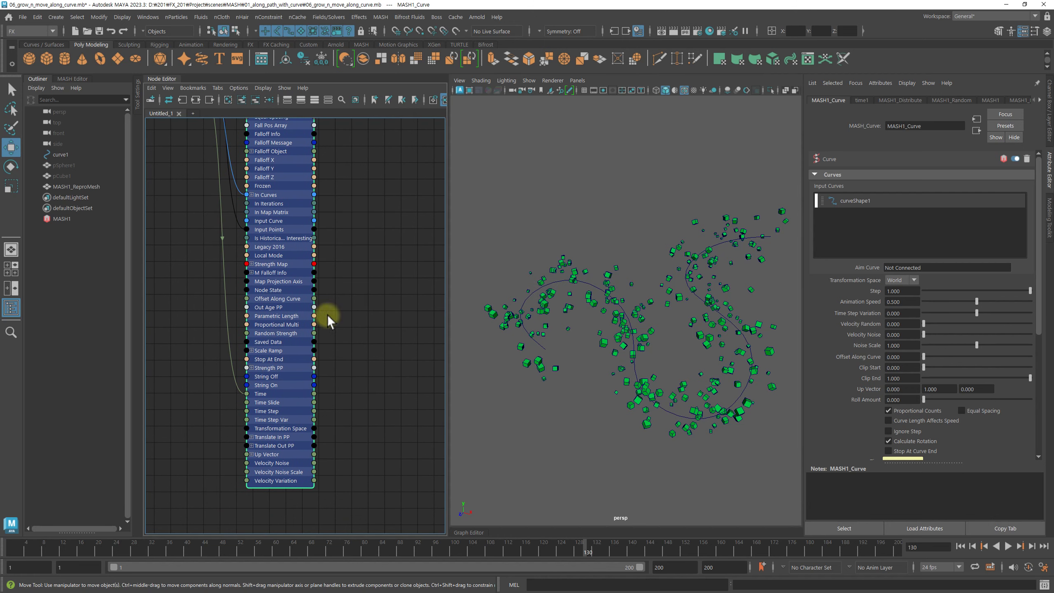
middle_click_drag(327, 315, 372, 461)
middle_click_drag(341, 274, 341, 440)
left_click(256, 265)
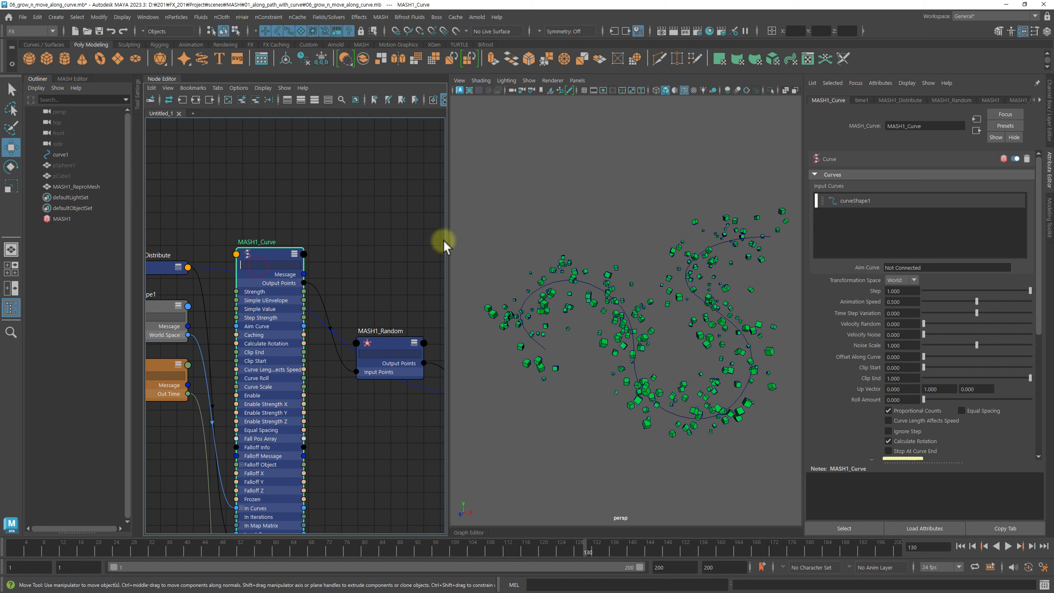
type("pp")
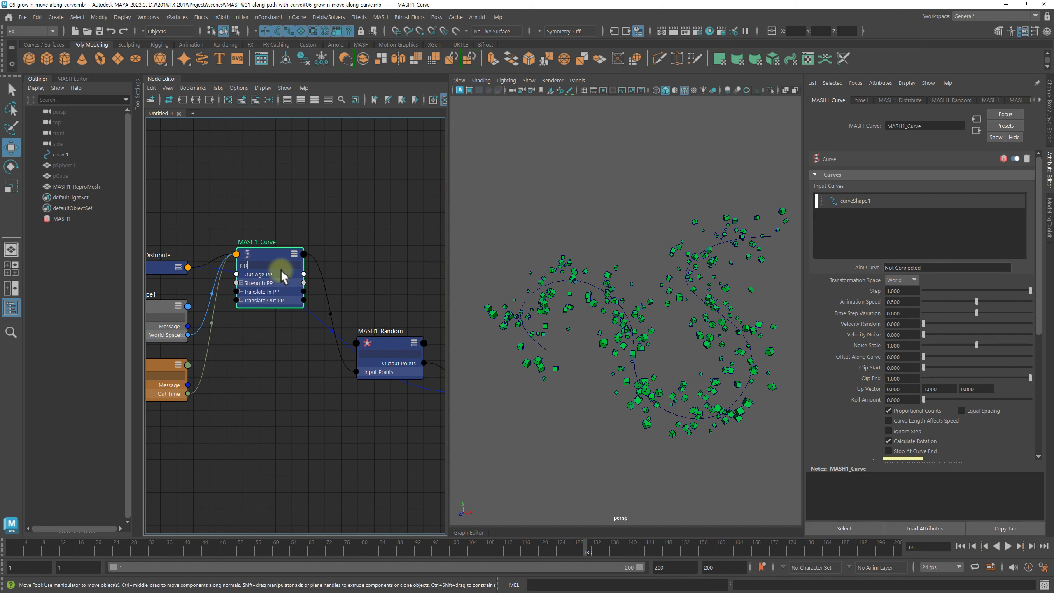
left_click_drag(265, 252, 267, 241)
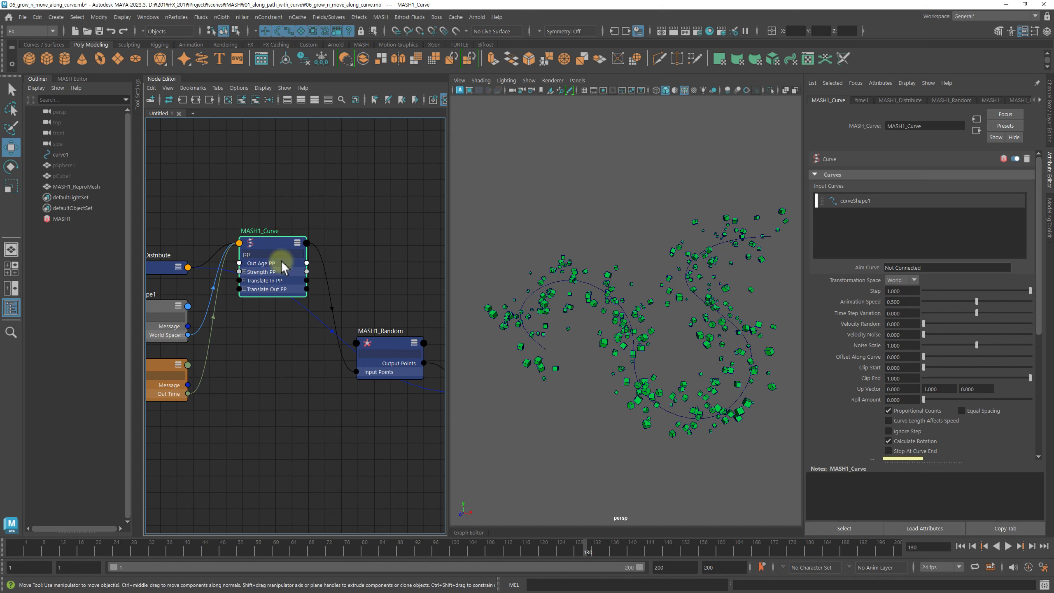
scroll(627, 328, "down", 3)
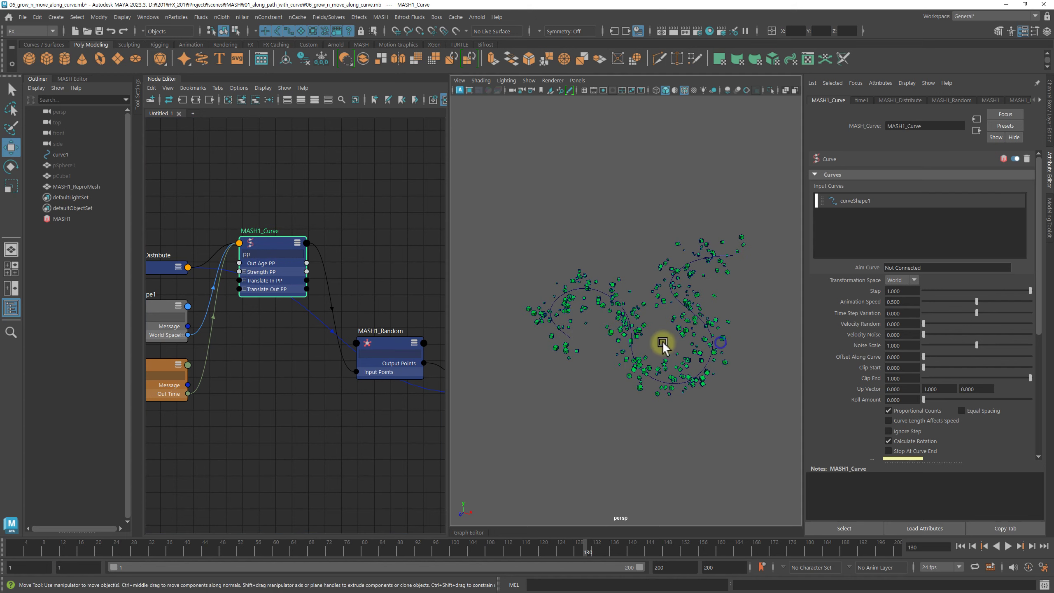
scroll(660, 344, "down", 2)
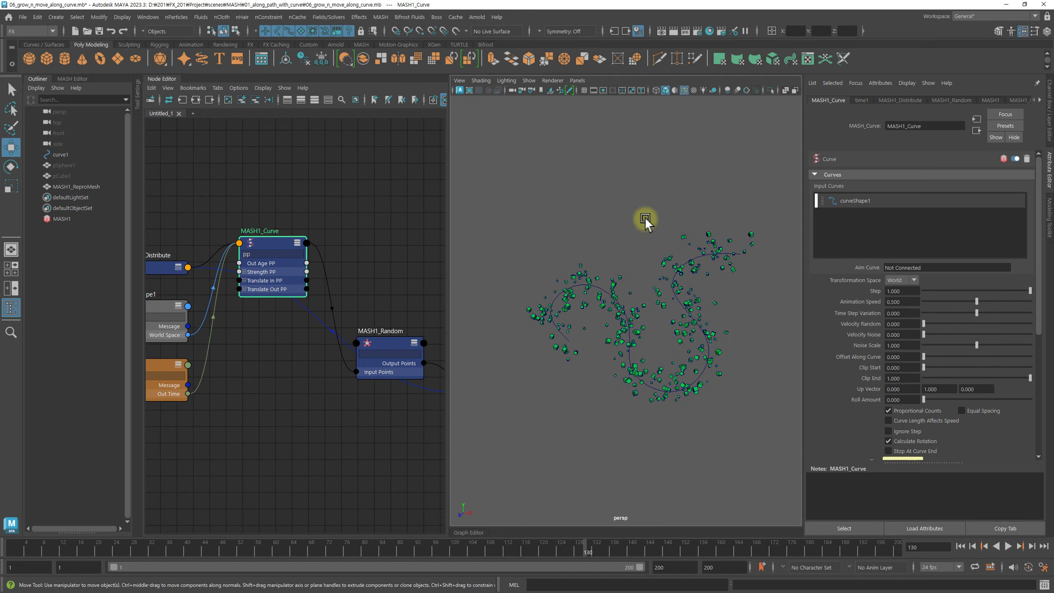
scroll(739, 261, "up", 1)
scroll(714, 274, "up", 1)
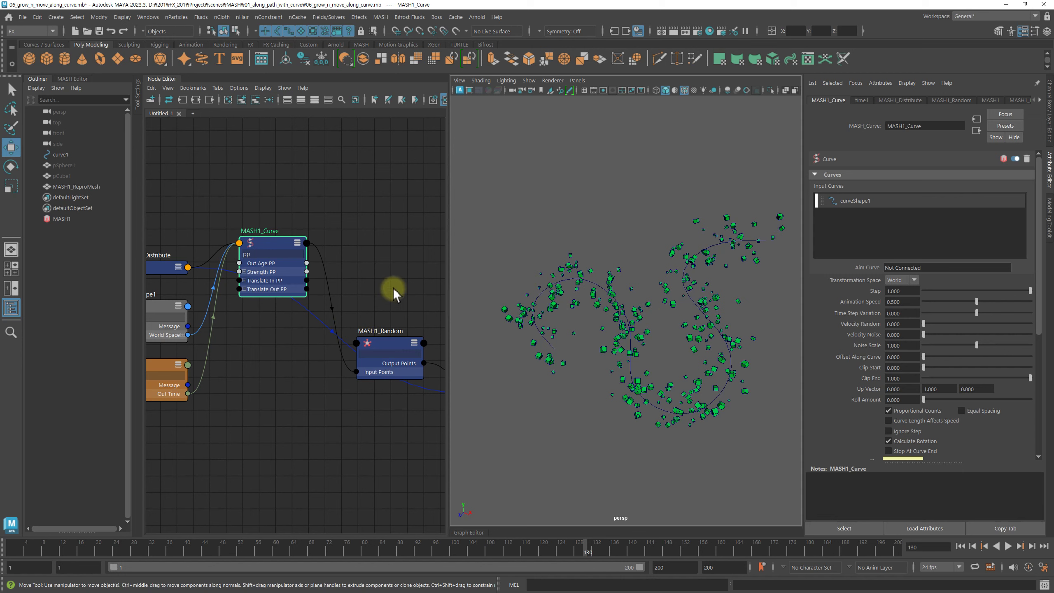
Place MASH1_Random beside MASH1_Curve and test its Strength down to 0 and back to 1
middle_click_drag(393, 292, 369, 276)
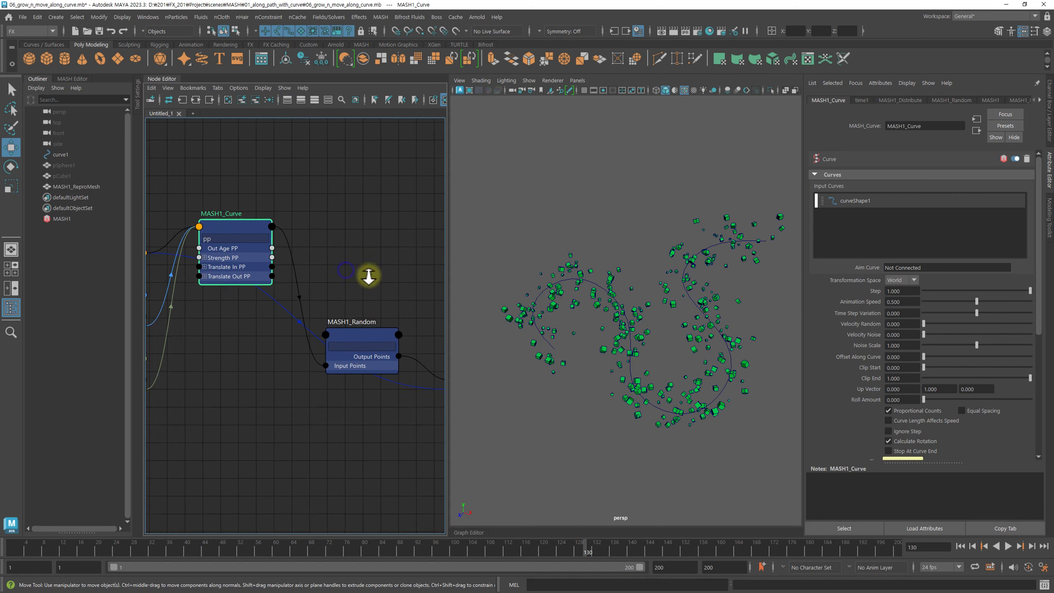
left_click_drag(371, 337, 385, 204)
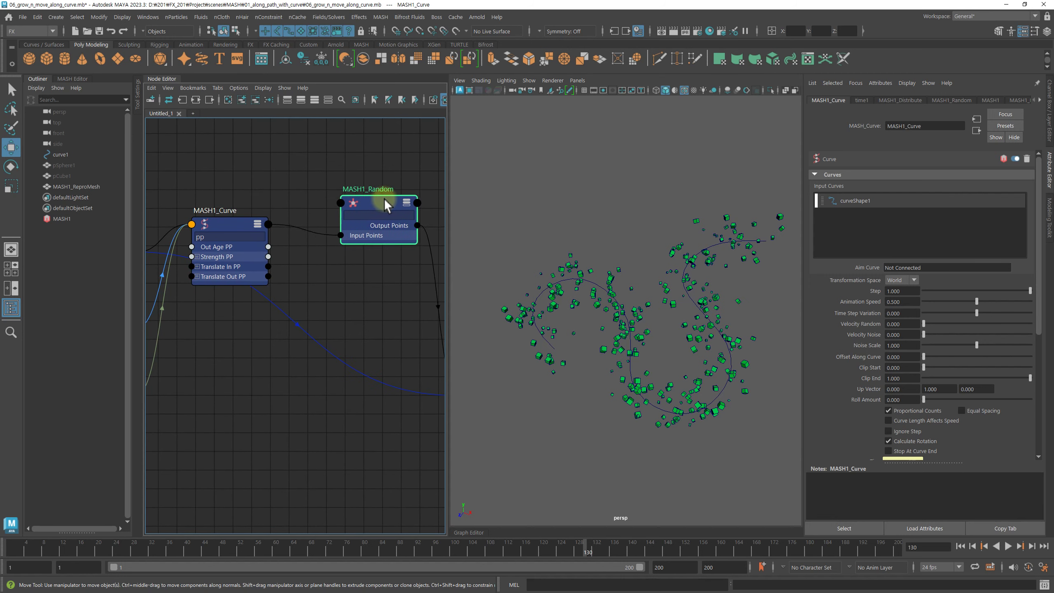
left_click(386, 204)
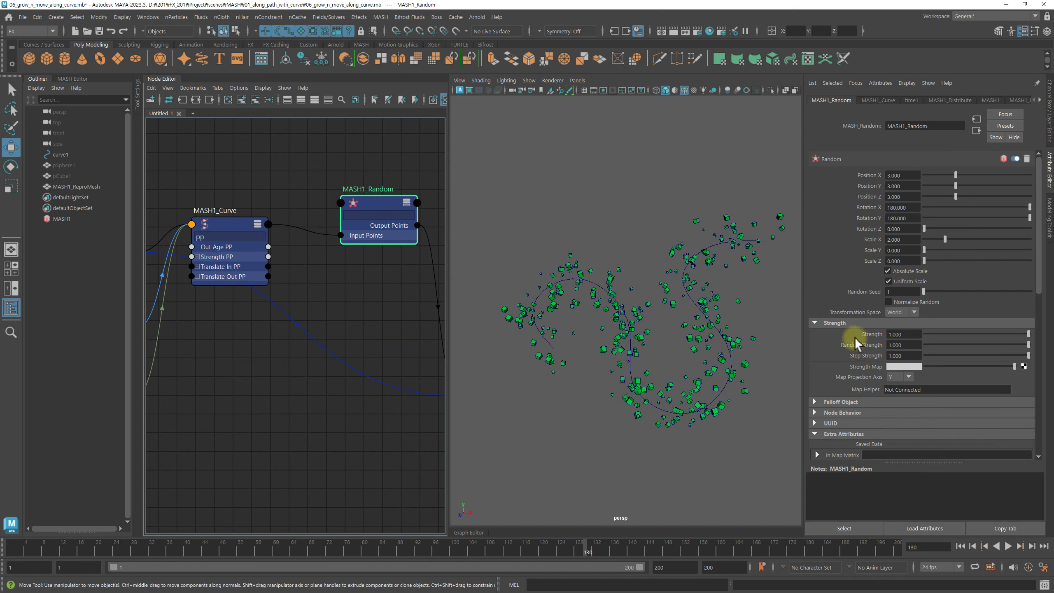
left_click_drag(1025, 334, 919, 330)
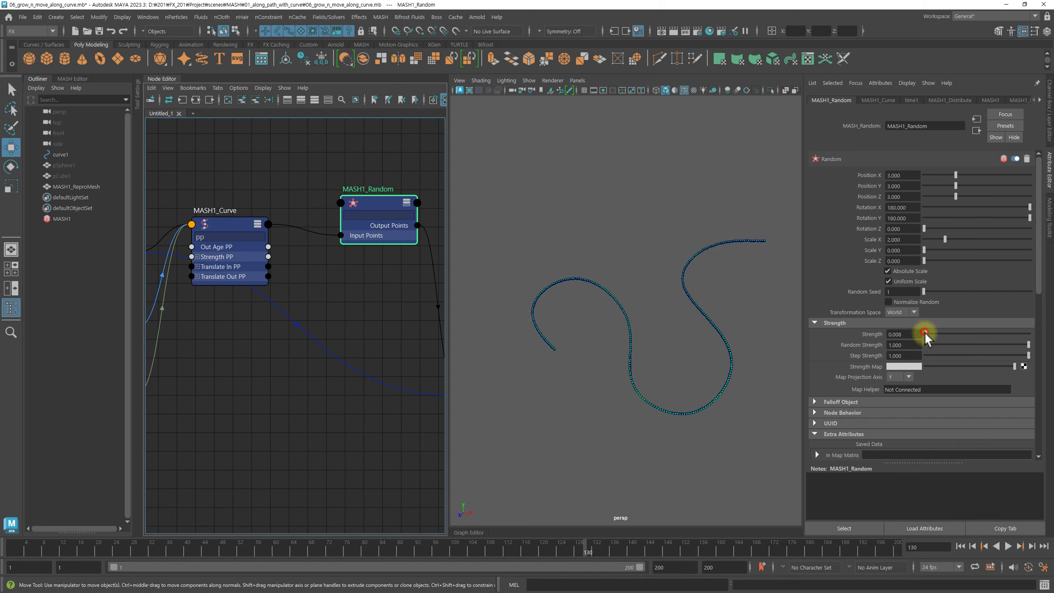
left_click_drag(925, 334, 1043, 343)
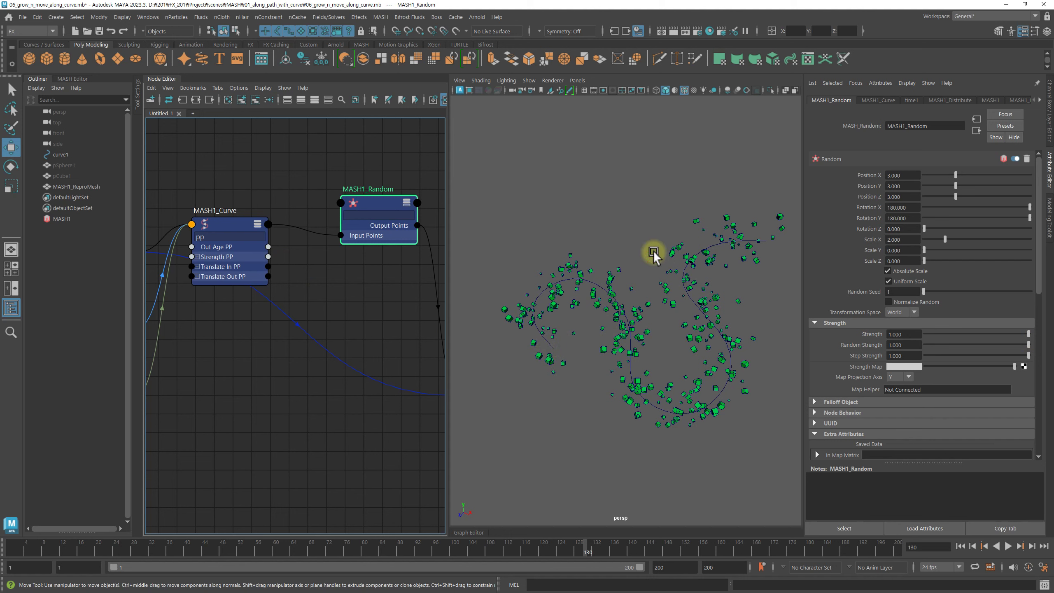
Show all MASH1_Random attributes, filter them by 'pp', and expand Strength PP to Strength PP[0]
right_click(375, 203)
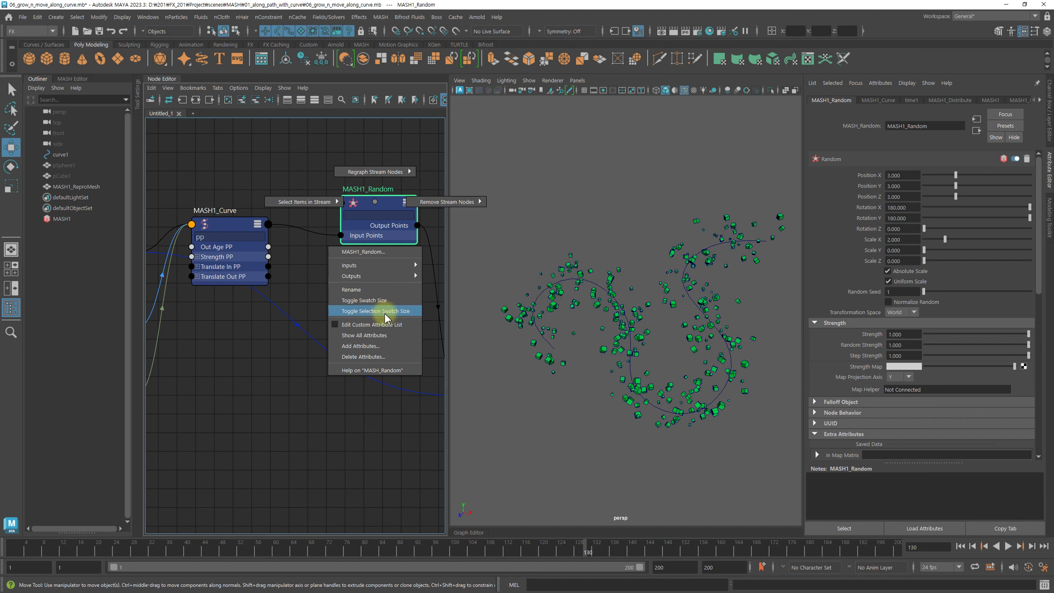
left_click(381, 335)
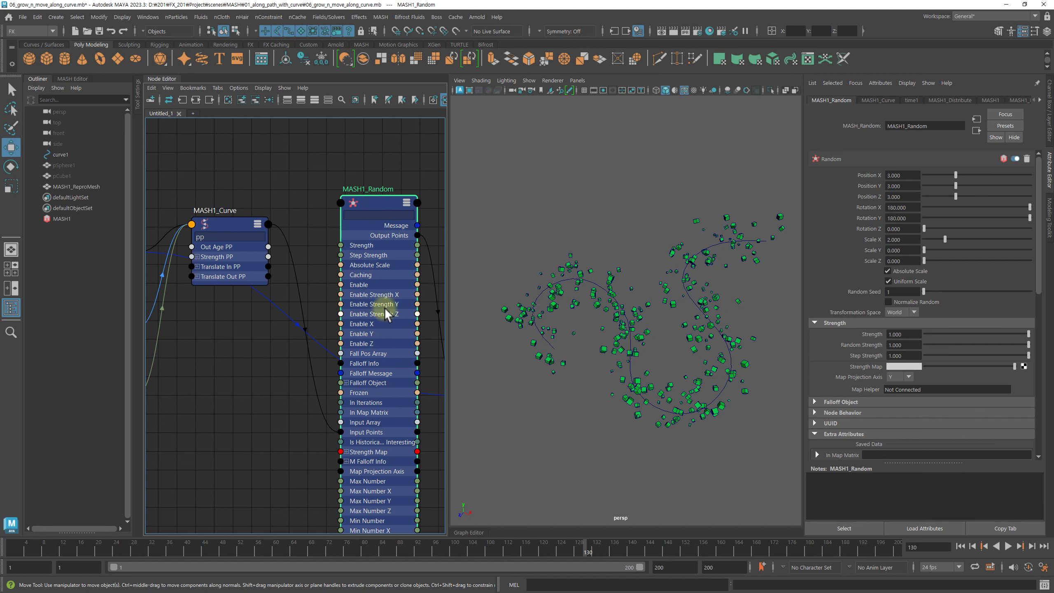
left_click(369, 214)
type("pp")
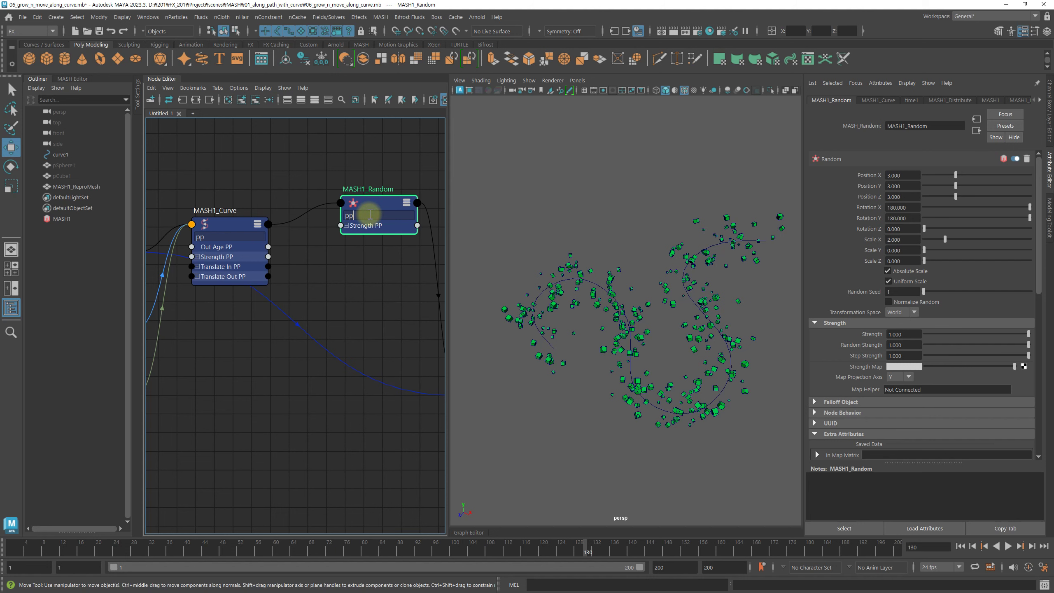
left_click(347, 225)
Wire MASH1_Curve's Out Age PP output into MASH1_Random's Strength PP[0] input
left_click_drag(382, 197, 370, 176)
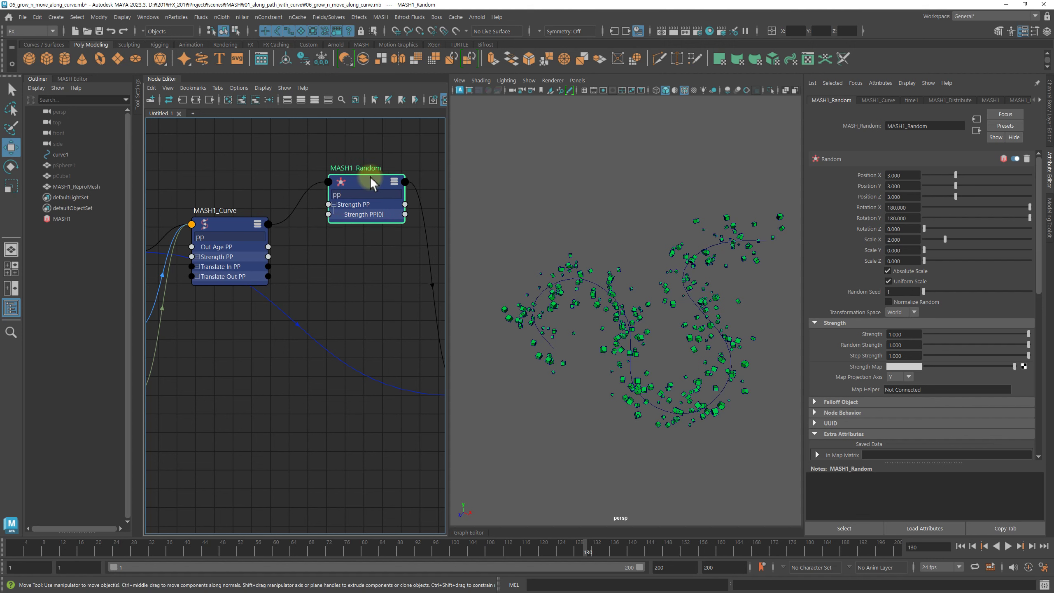
middle_click_drag(373, 278, 353, 310)
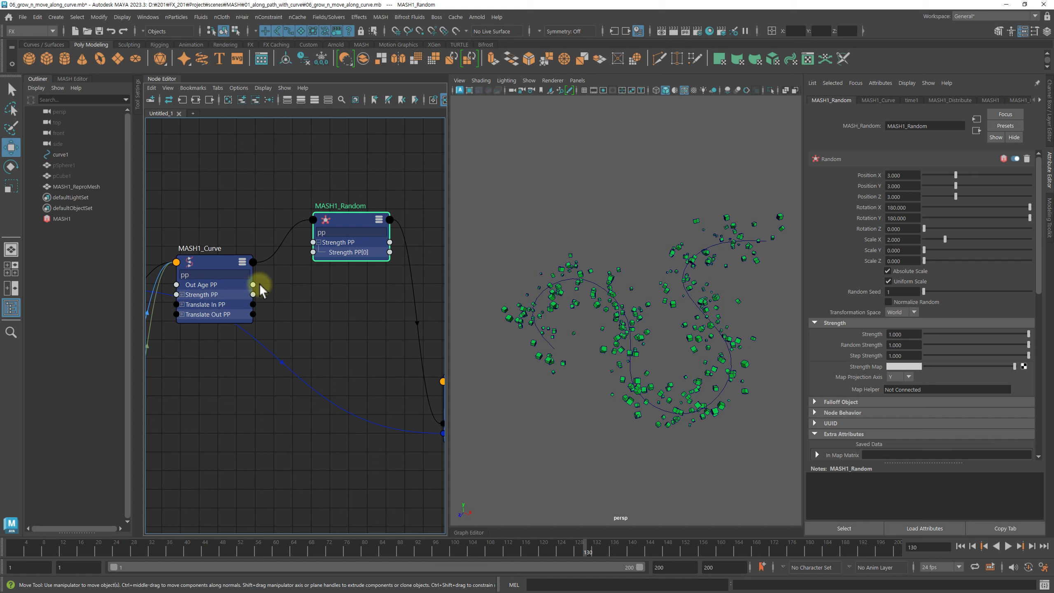
mouse_move(269, 246)
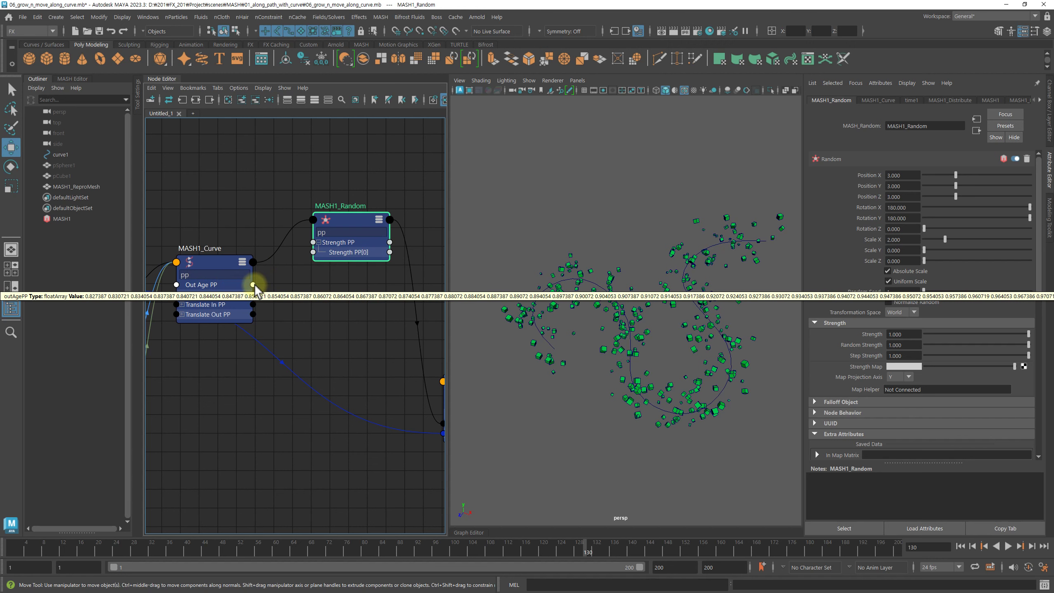
left_click_drag(254, 285, 384, 280)
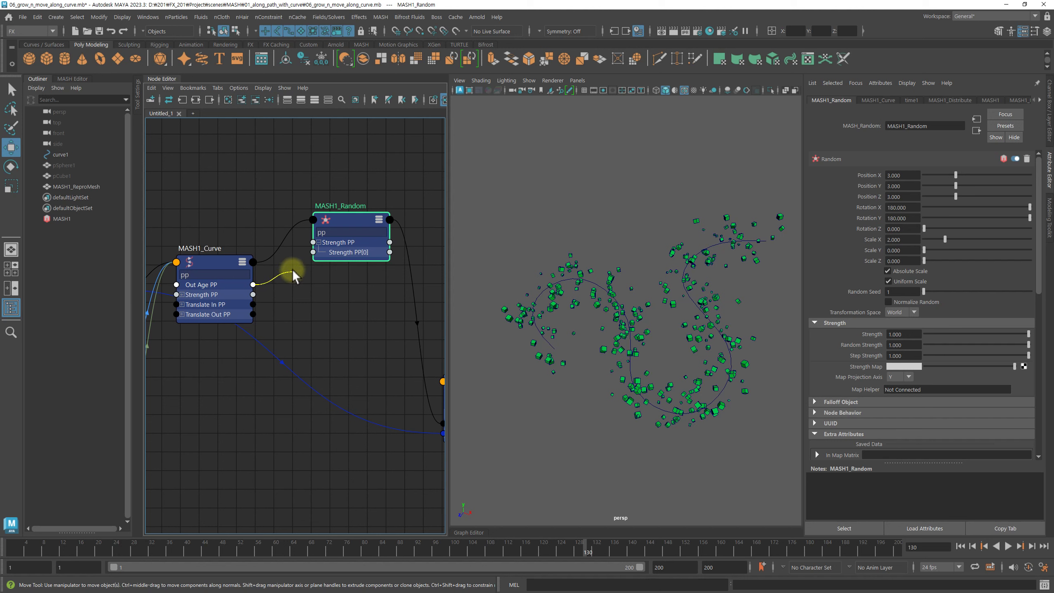
mouse_move(299, 260)
left_mouse_down()
mouse_move(342, 253)
mouse_move(313, 252)
left_mouse_up()
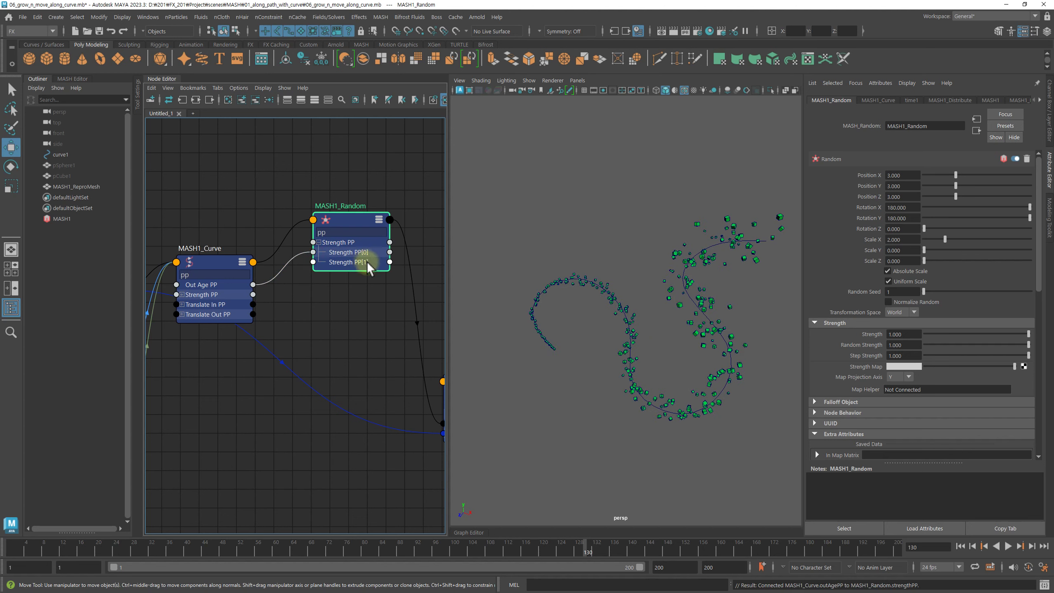
mouse_move(621, 294)
left_mouse_down("alt")
mouse_move(693, 315)
mouse_move(664, 299)
left_mouse_up("alt")
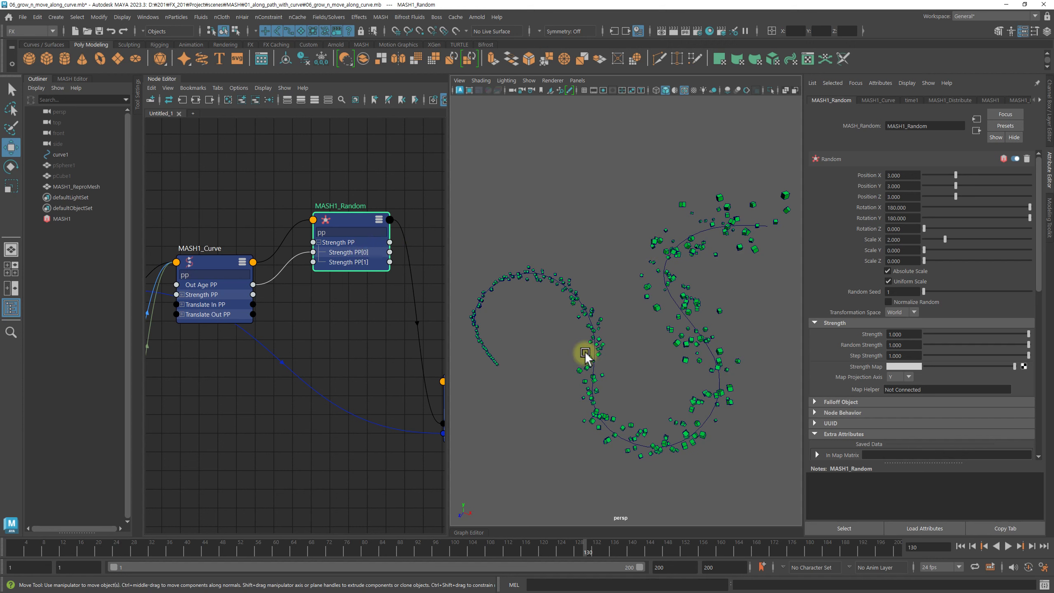
Replay from frame 1 to 145, then orbit and zoom out to inspect the age-based scatter
mouse_move(488, 350)
left_mouse_down()
mouse_move(560, 284)
mouse_move(576, 301)
mouse_move(604, 411)
left_mouse_up()
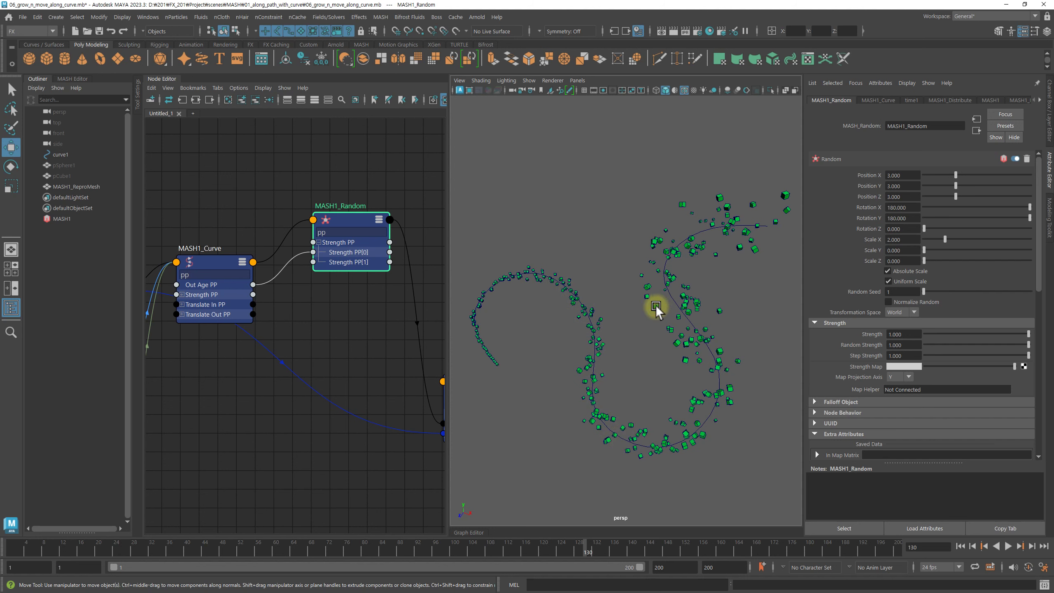
left_click(960, 546)
left_click(1009, 546)
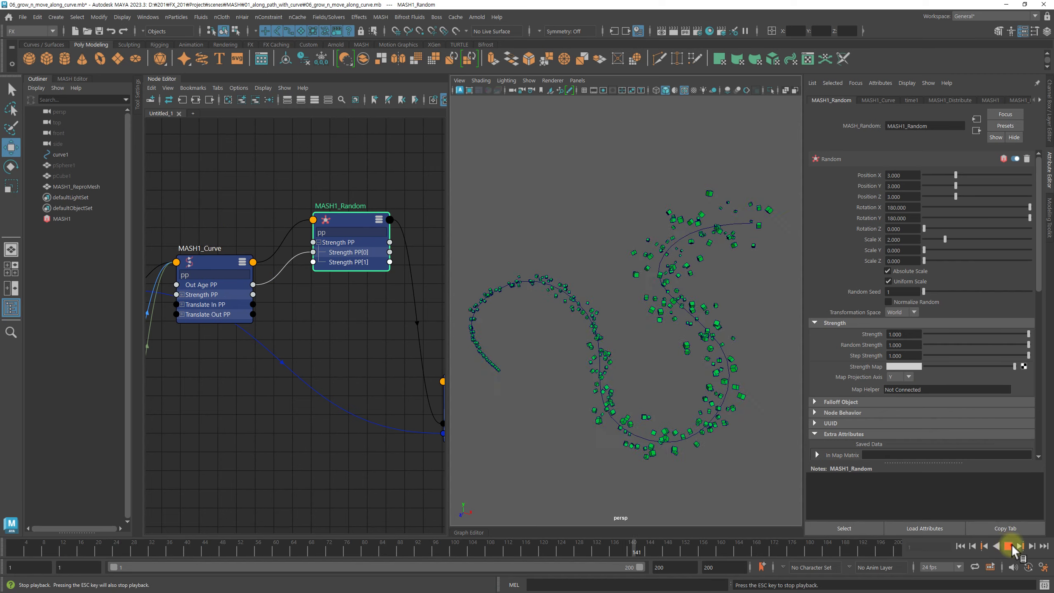
left_click(1011, 549)
mouse_move(693, 342)
left_mouse_down("alt")
mouse_move(692, 356)
mouse_move(692, 337)
left_mouse_up("alt")
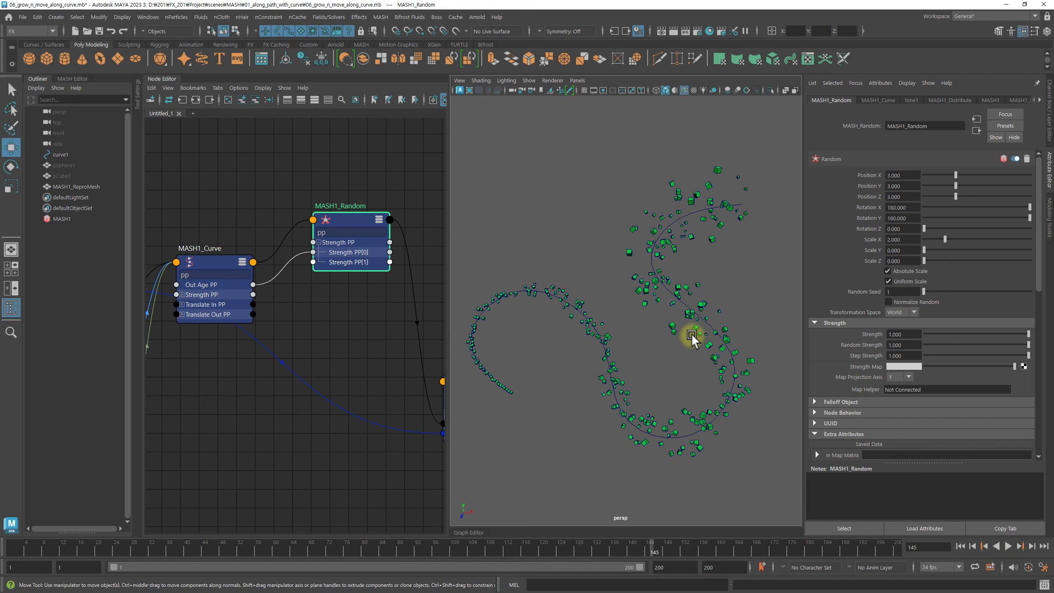
left_click_drag(712, 329, 706, 306, "alt")
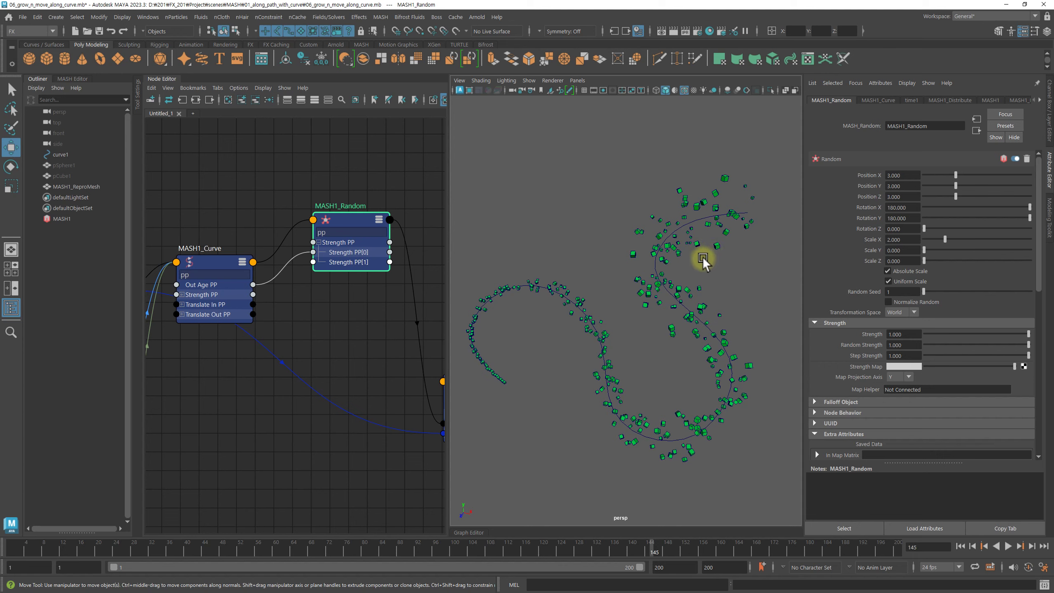
scroll(664, 277, "up", 3)
scroll(693, 303, "up", 5)
scroll(701, 286, "up", 5)
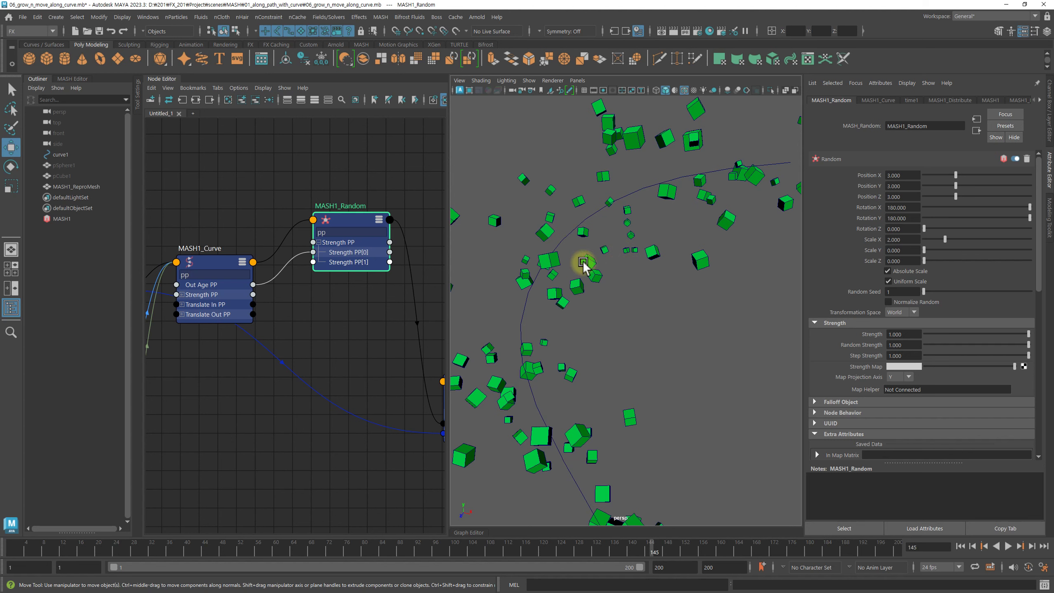
right_click_drag(703, 275, 604, 295, "alt")
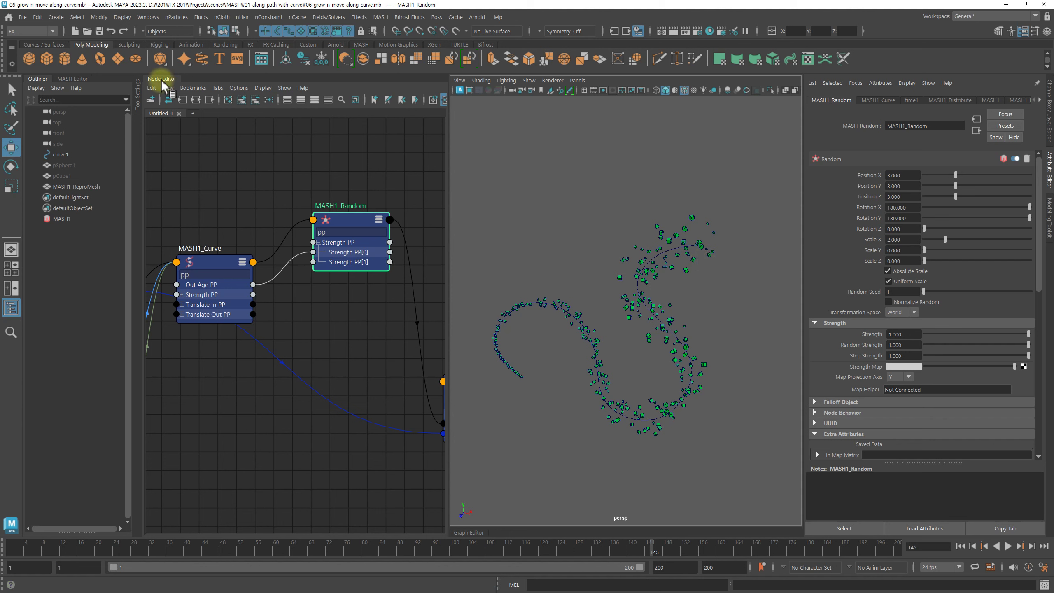
Add a MASH1_Offset node to MASH1 that affects scale only, with rotation and position disabled
left_click(62, 218)
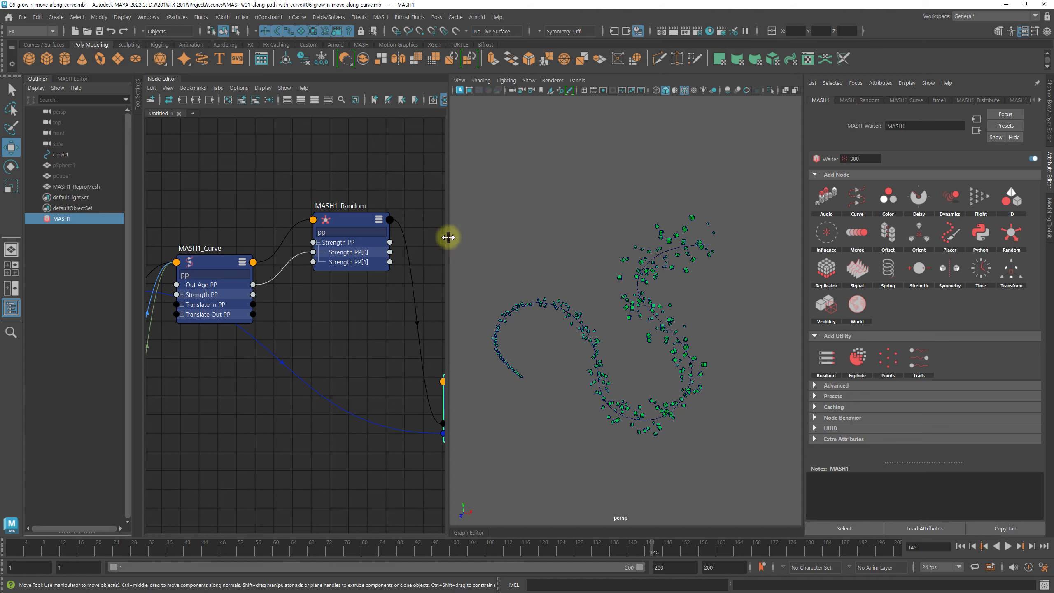
left_click_drag(453, 235, 399, 236)
right_click_drag(691, 252, 718, 254, "alt")
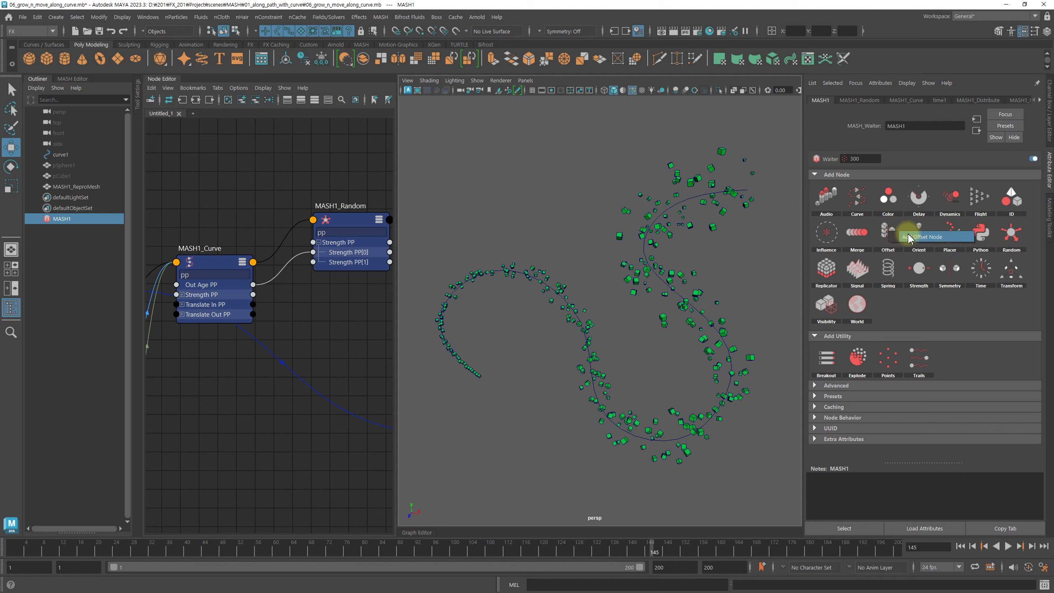
left_click(889, 232)
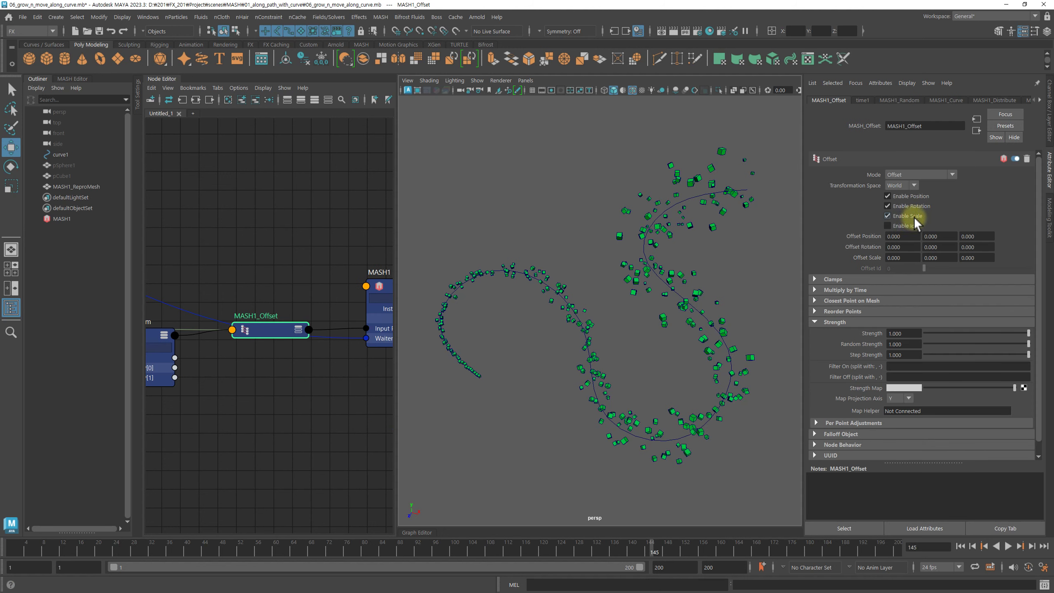
left_click(915, 207)
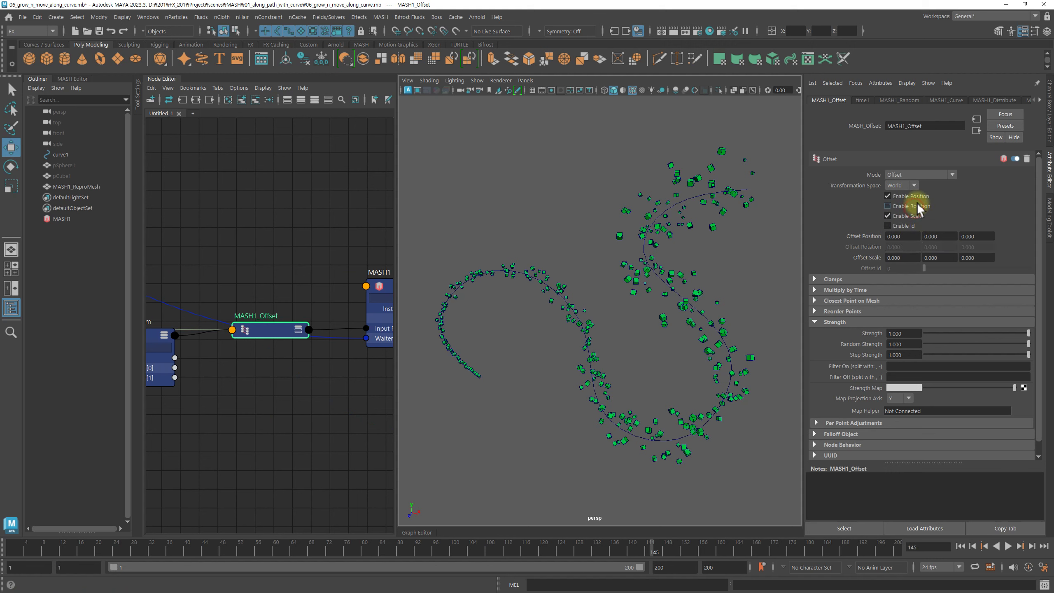
left_click(922, 196)
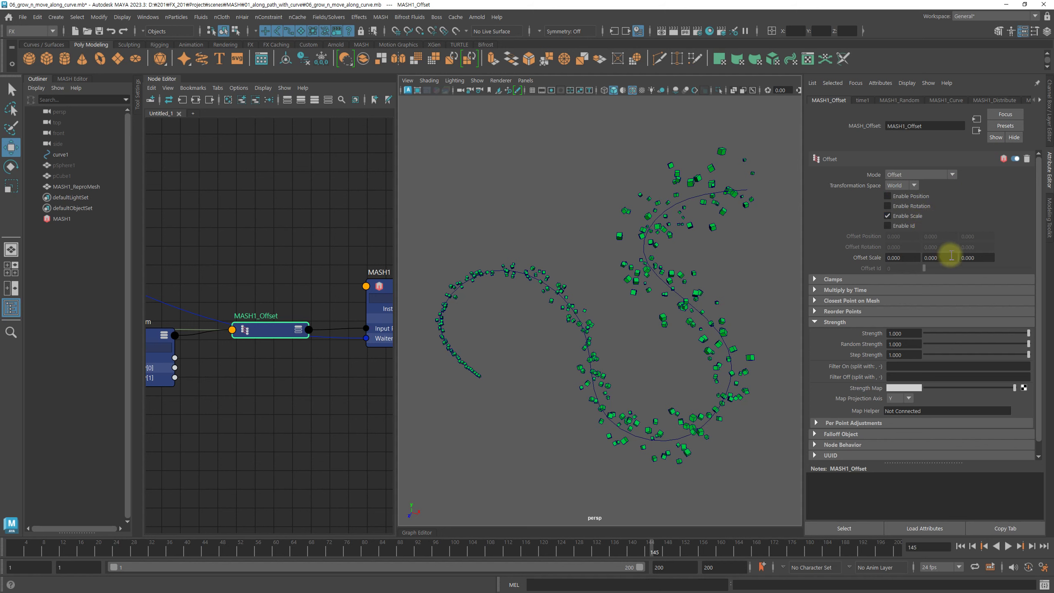
left_click(926, 175)
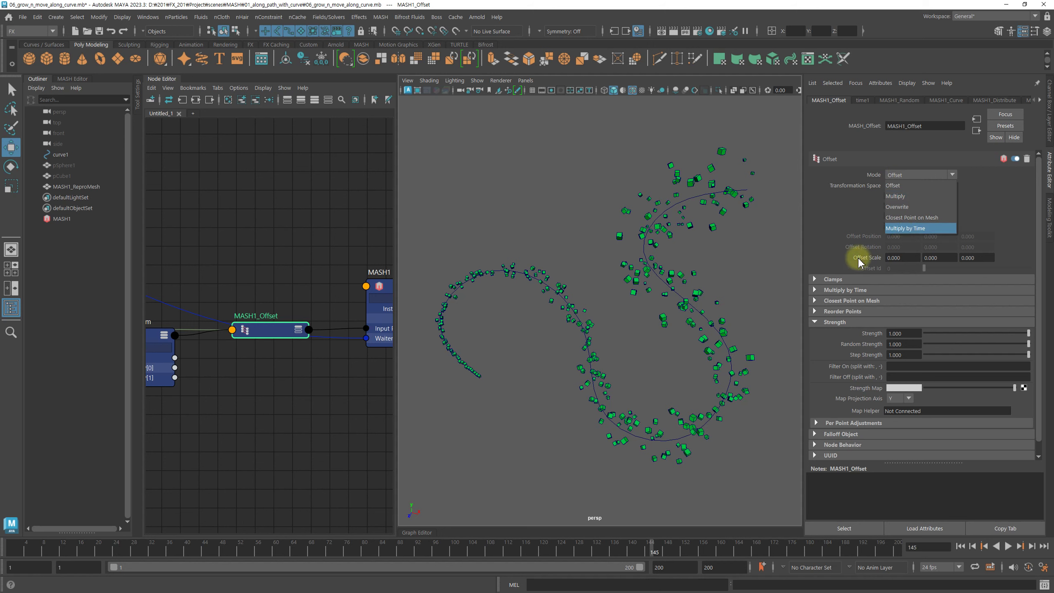
Switch MASH1_Offset to Multiply mode with Offset Scale 2, 2, 2
left_click(910, 197)
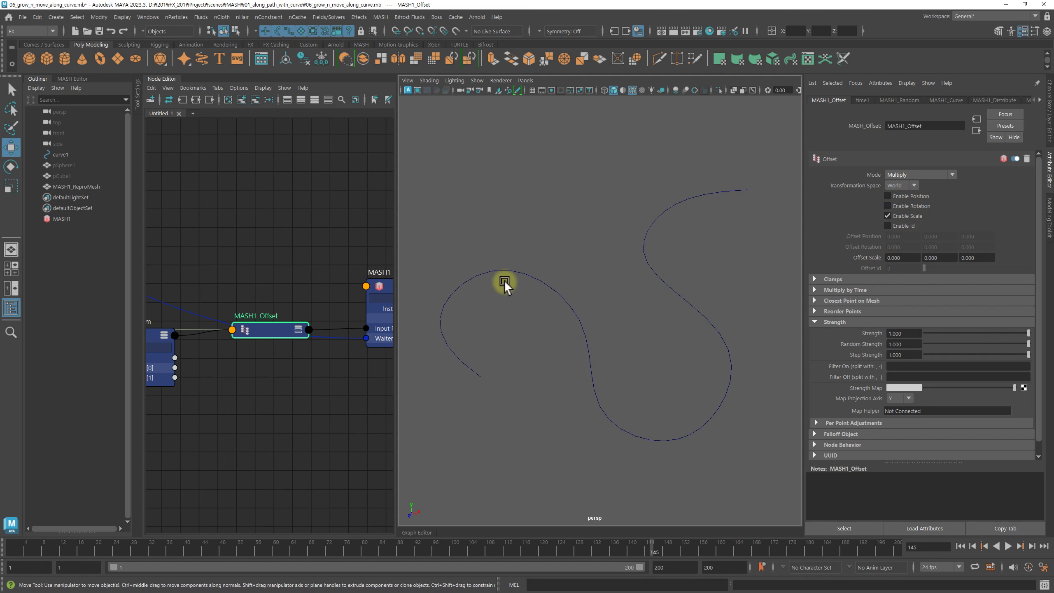
left_click(902, 257)
double_click(902, 257)
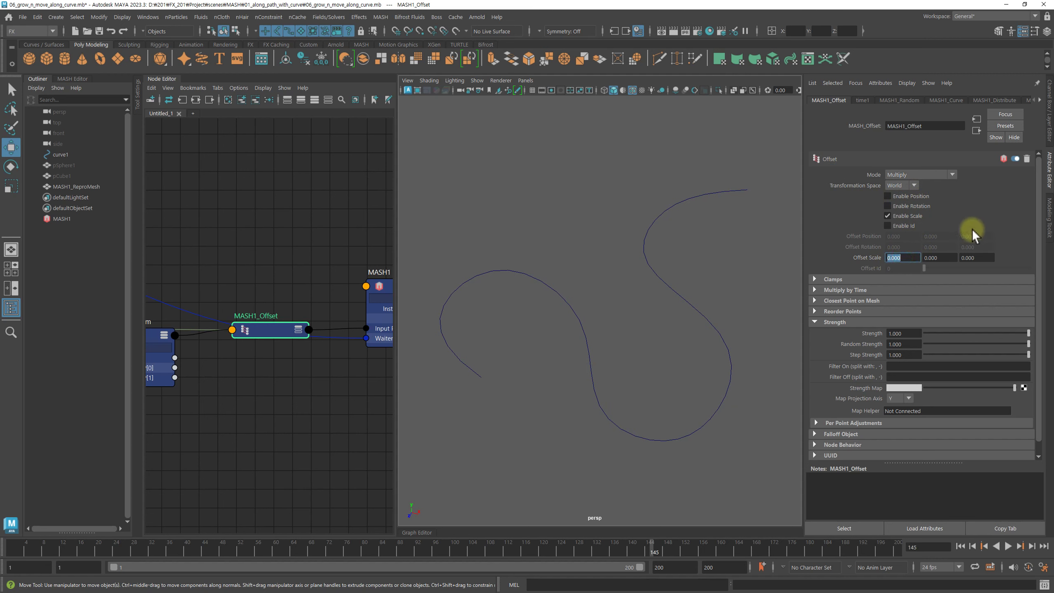
type("2")
double_click(952, 258)
type("2")
double_click(976, 257)
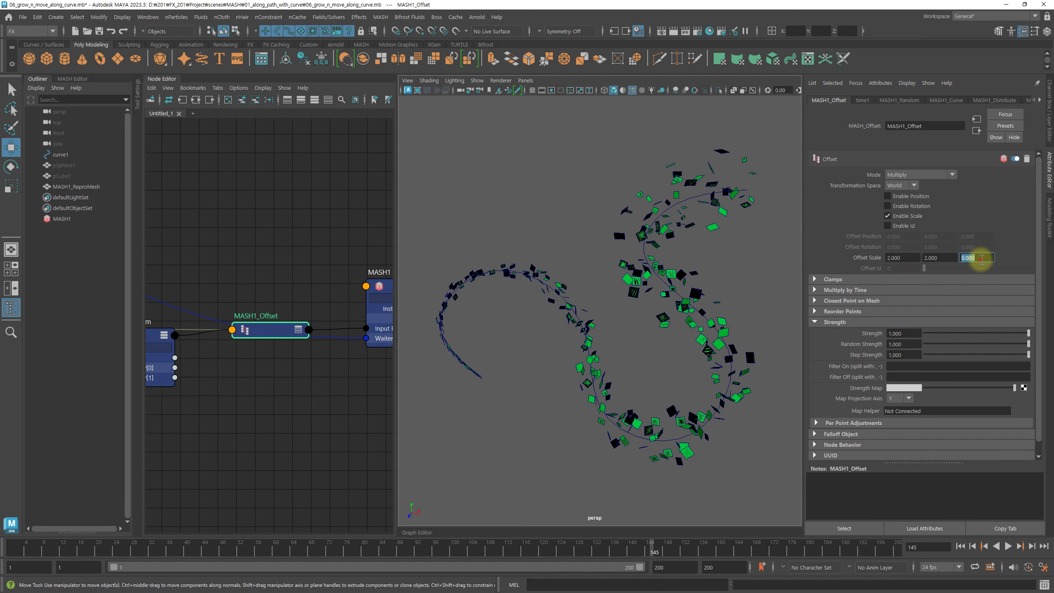
type("2")
key("Return")
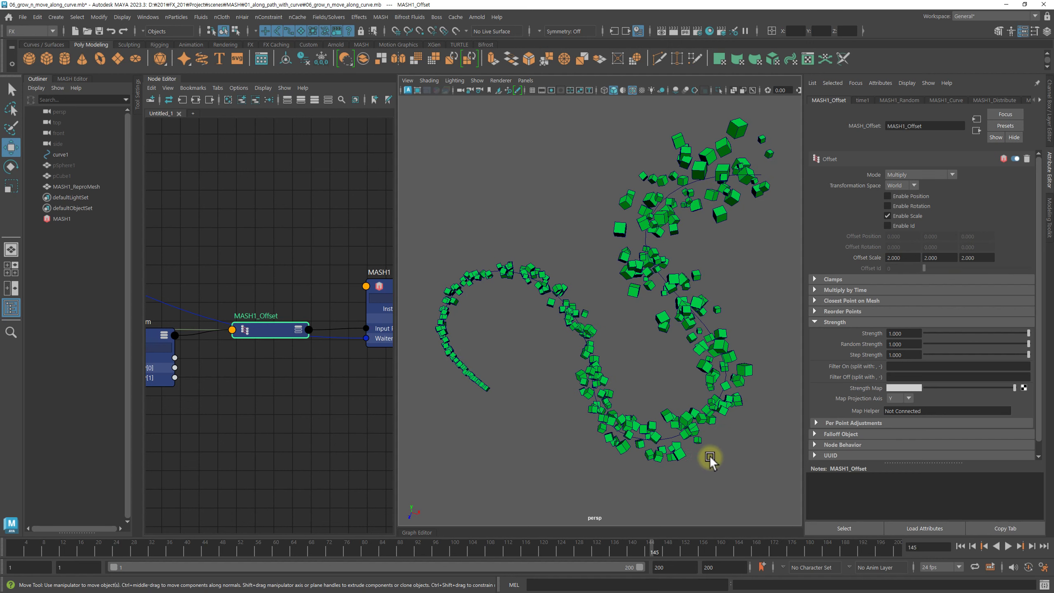
Replay the animation from the start to preview the scaled cubes, stopping at frame 55
left_click(958, 547)
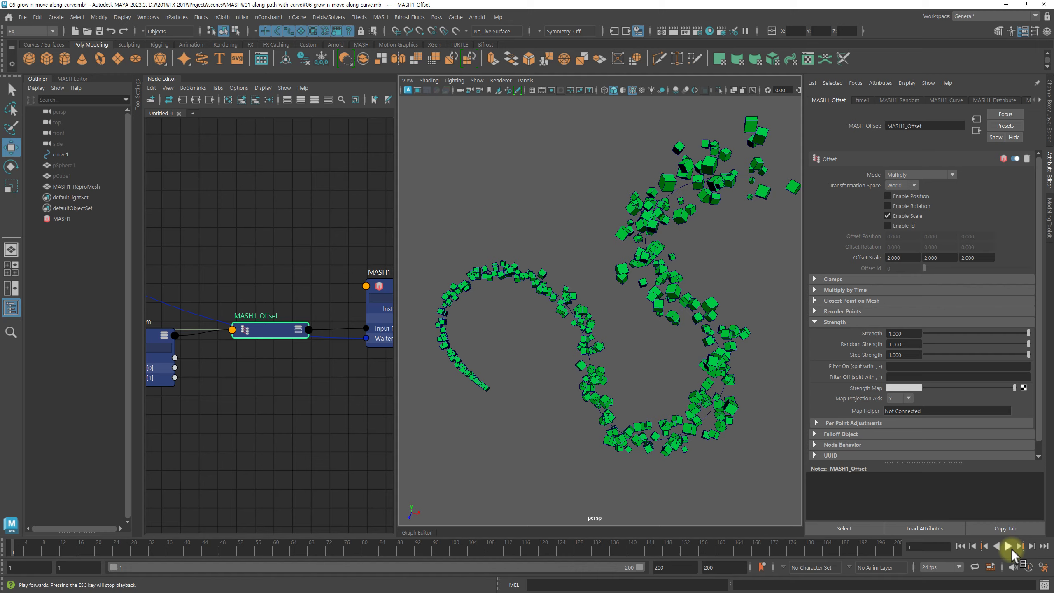
left_click(1008, 547)
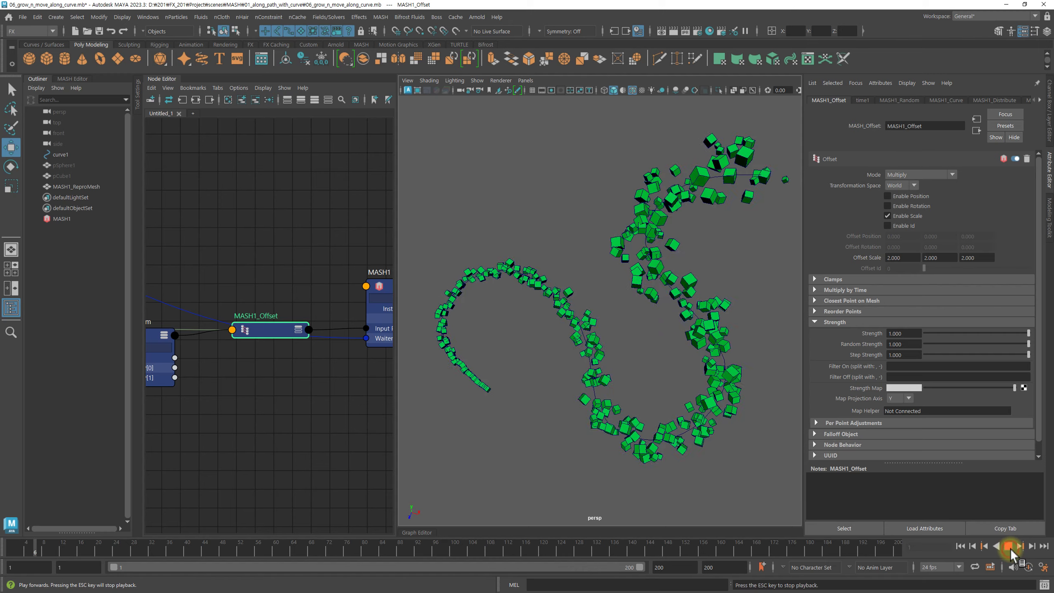
left_click(1009, 548)
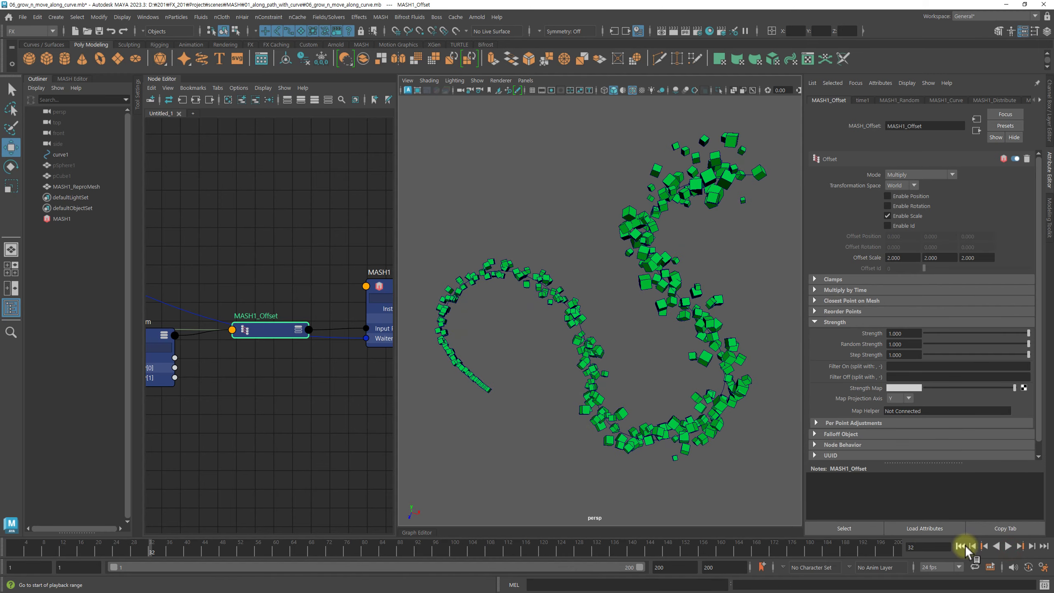
left_click(960, 546)
left_click(1008, 546)
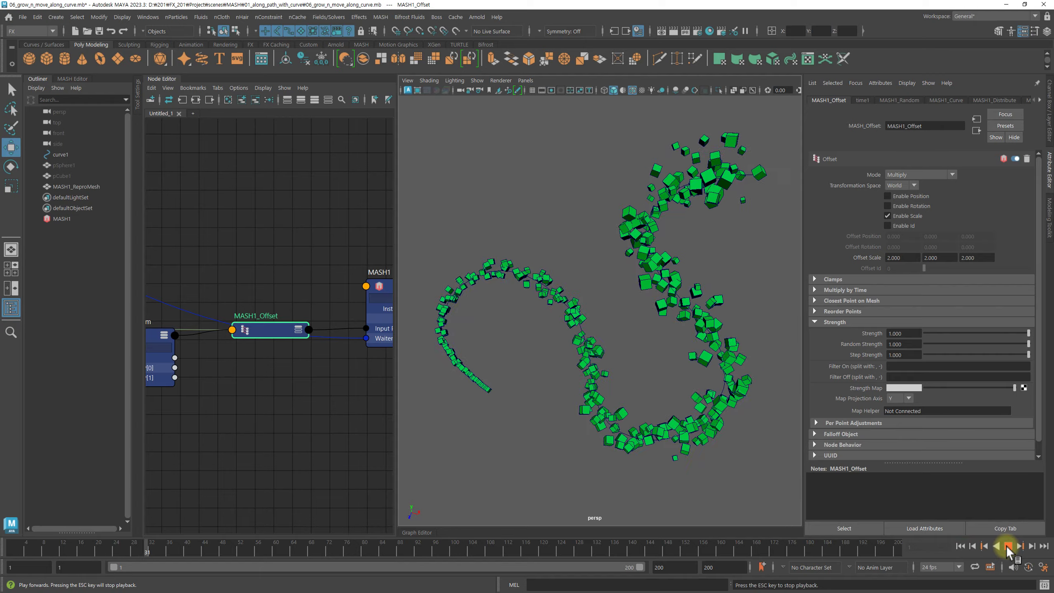
left_click(1004, 547)
left_click_drag(670, 370, 682, 353, "alt")
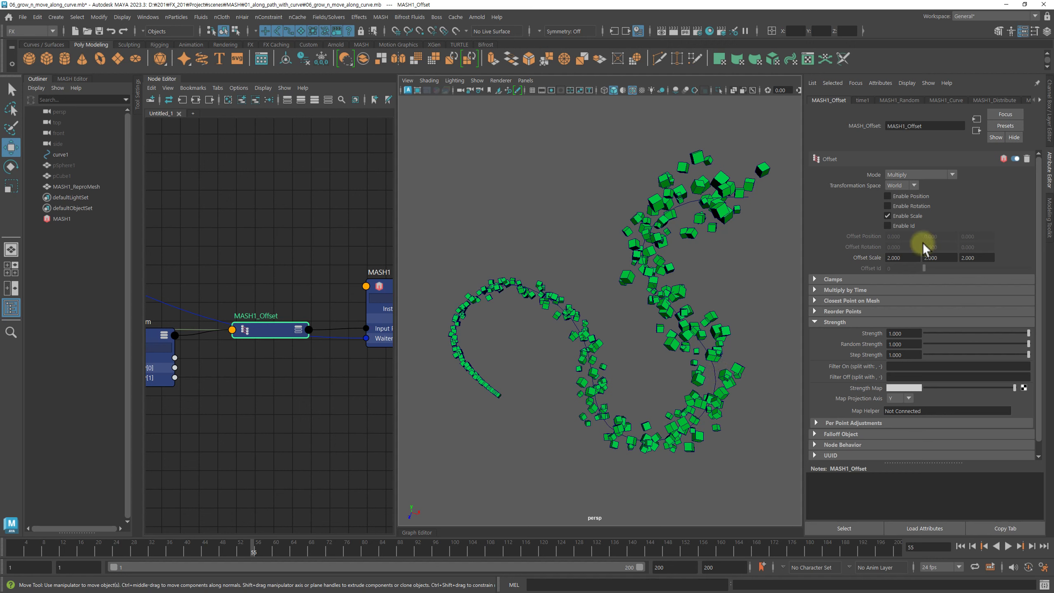
mouse_move(263, 263)
middle_mouse_down("alt")
mouse_move(273, 236)
mouse_move(262, 199)
middle_mouse_up("alt")
scroll(262, 200, "up", 3)
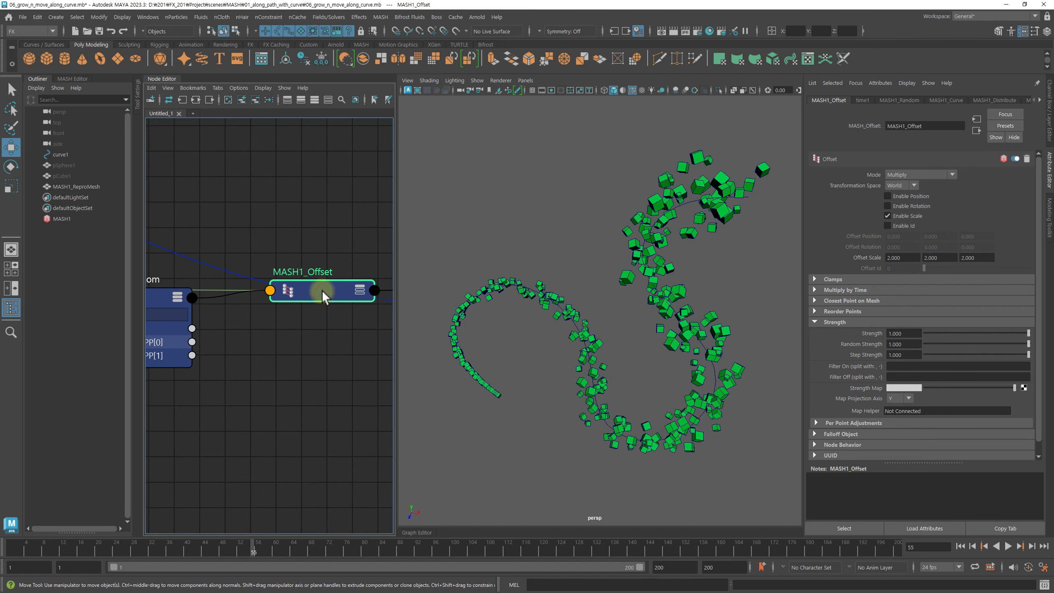
Show all MASH1_Offset attributes in the Node Editor, filtered to 'pp', with Strength PP expanded
right_click_drag(323, 295, 332, 434)
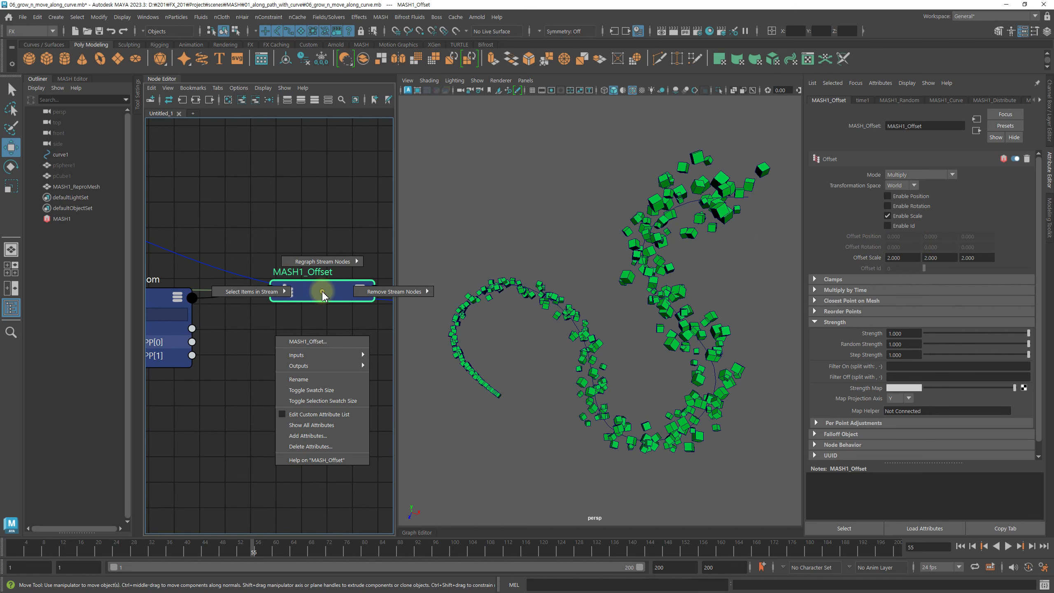
left_click(328, 425)
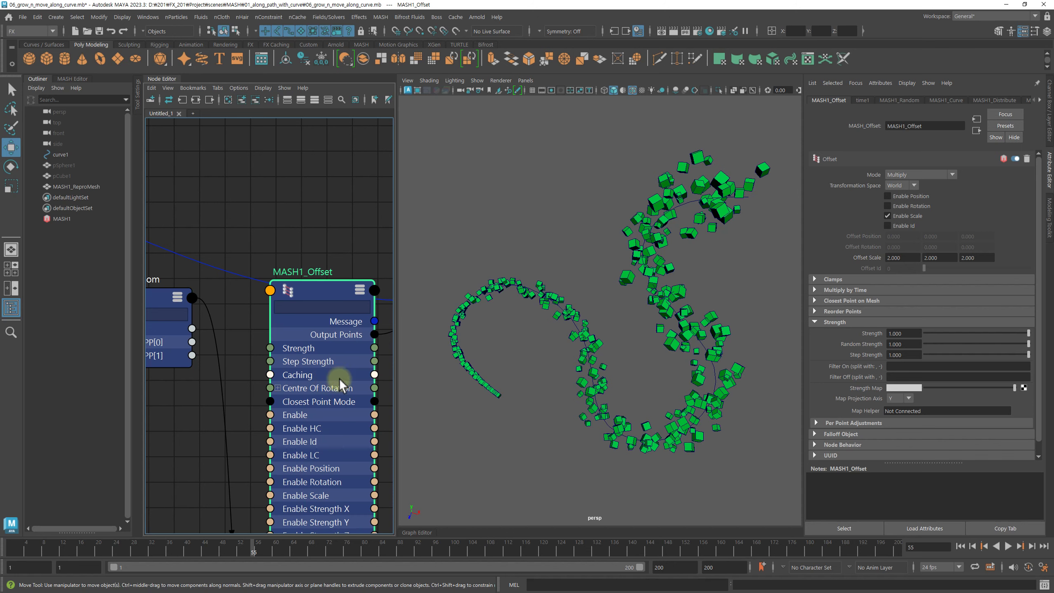
scroll(339, 384, "down", 1)
left_click(312, 318)
type("p")
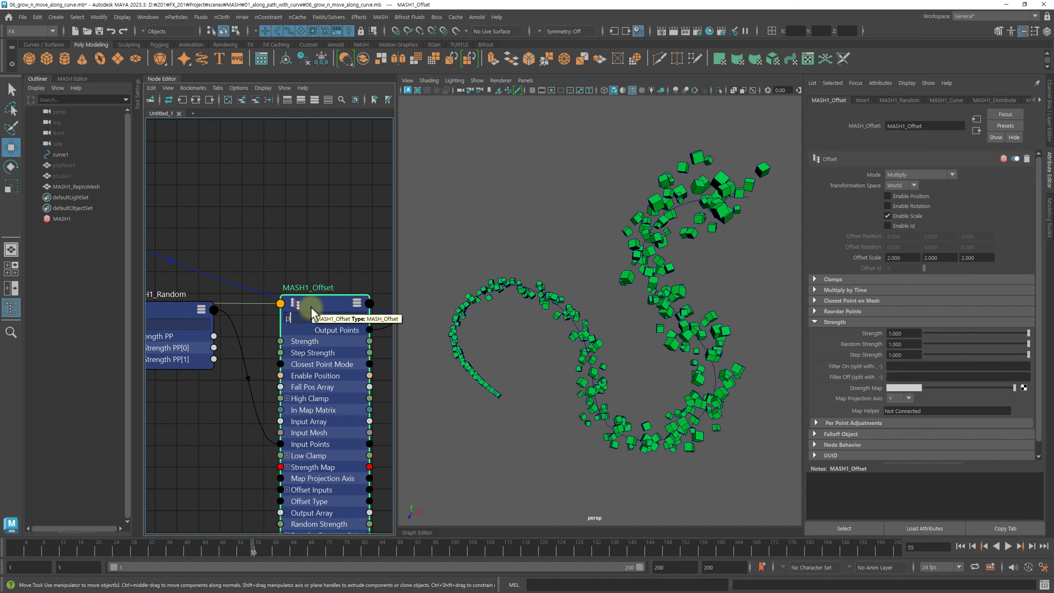
type("p")
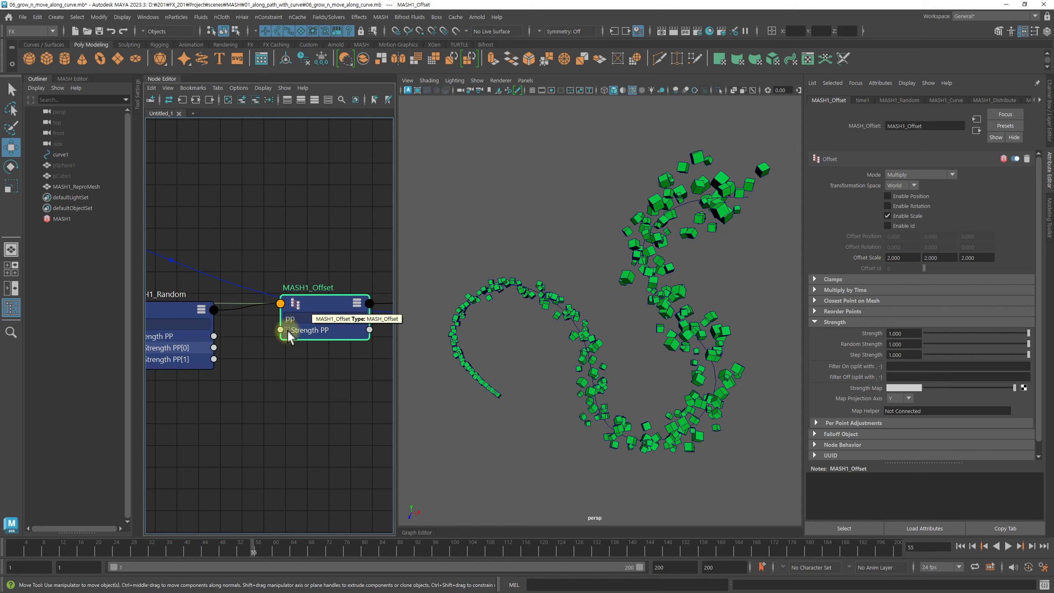
left_click(288, 331)
left_click_drag(322, 296, 323, 269)
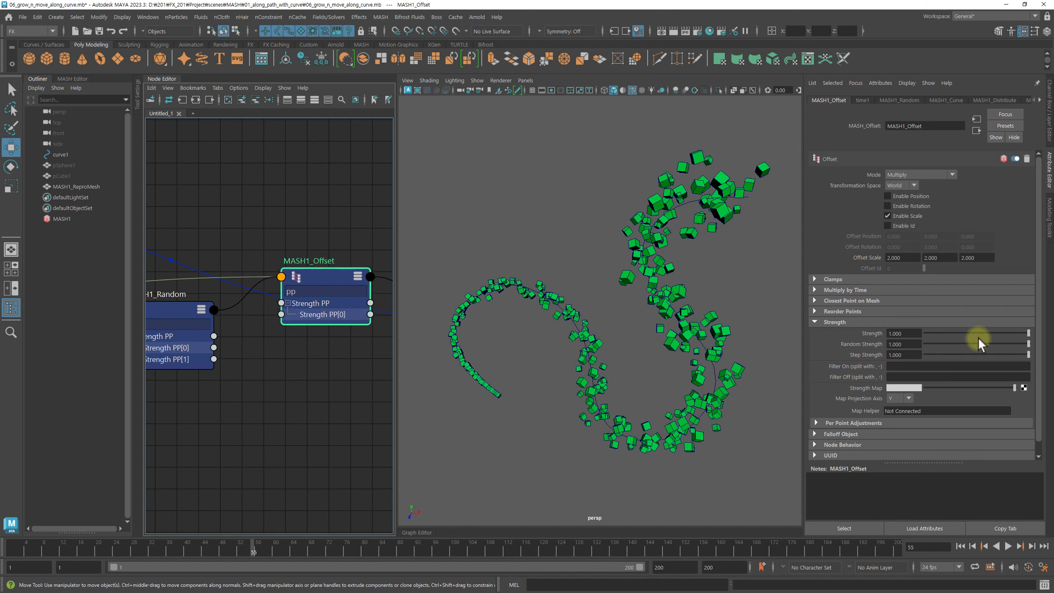
mouse_move(1027, 334)
left_mouse_down()
mouse_move(900, 335)
mouse_move(1035, 336)
left_mouse_up()
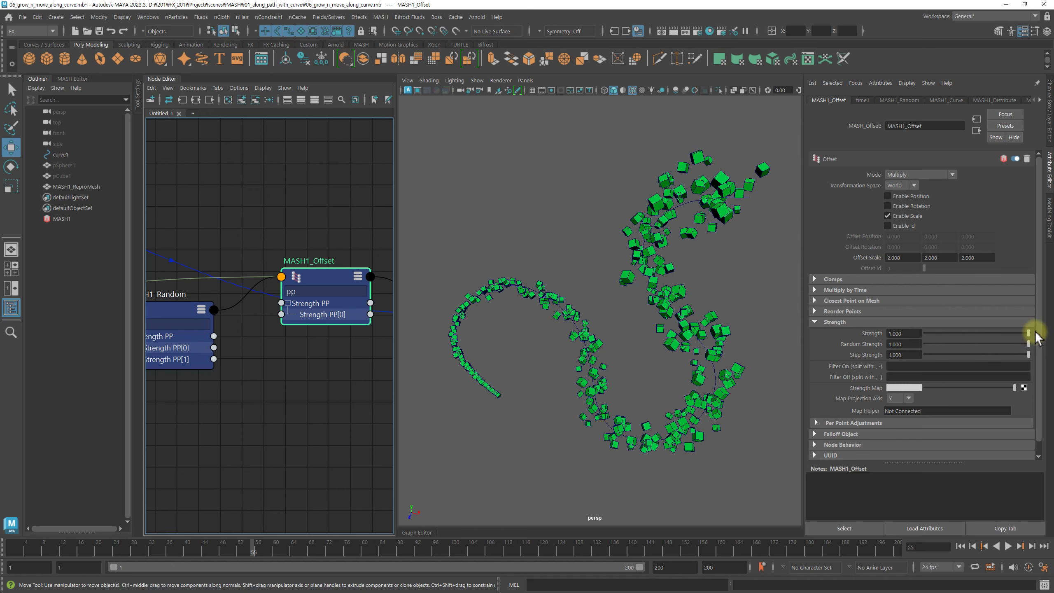
right_click_drag(299, 219, 228, 211, "alt")
Connect MASH1_Curve's Out Age PP to MASH1_Offset's Strength PP in the Node Editor
middle_click_drag(228, 212, 265, 212)
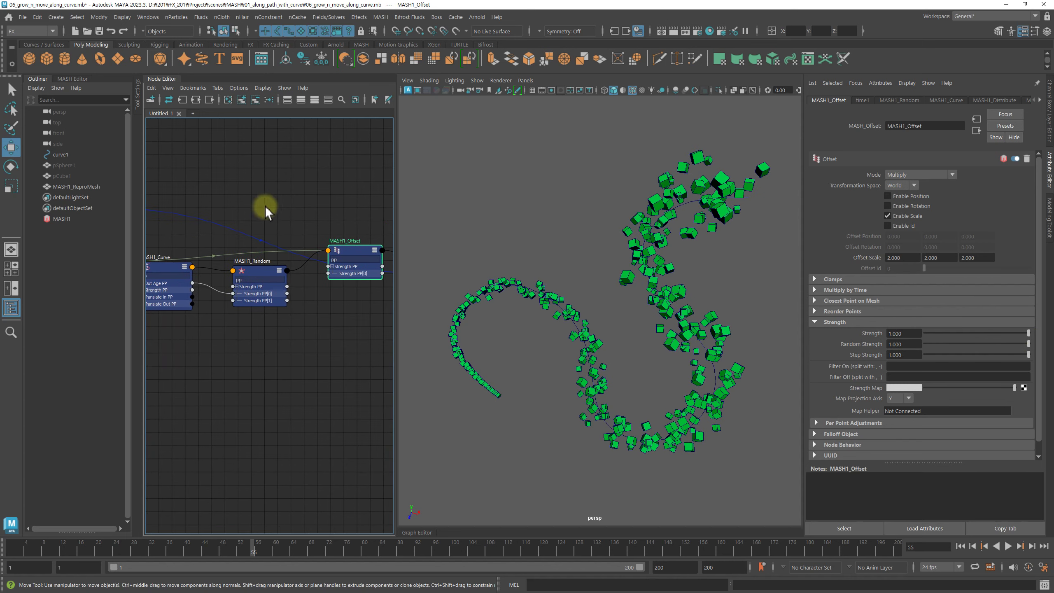
right_click_drag(266, 211, 303, 207, "alt")
left_click_drag(397, 232, 465, 232)
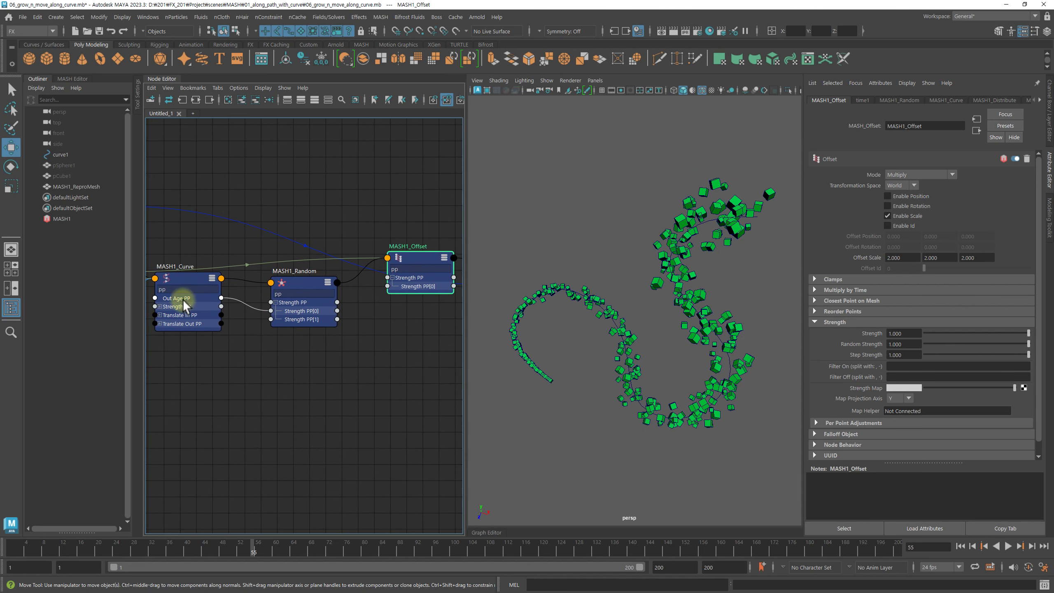
mouse_move(222, 298)
left_mouse_down()
mouse_move(366, 250)
mouse_move(387, 286)
left_mouse_up()
left_click_drag(307, 283, 306, 333)
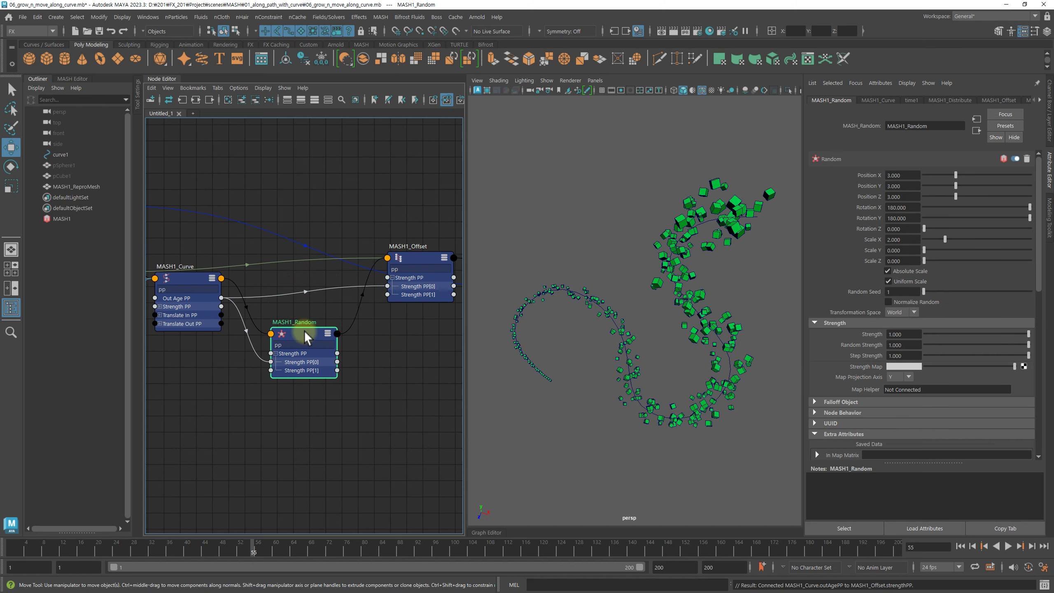
scroll(355, 200, "down", 1)
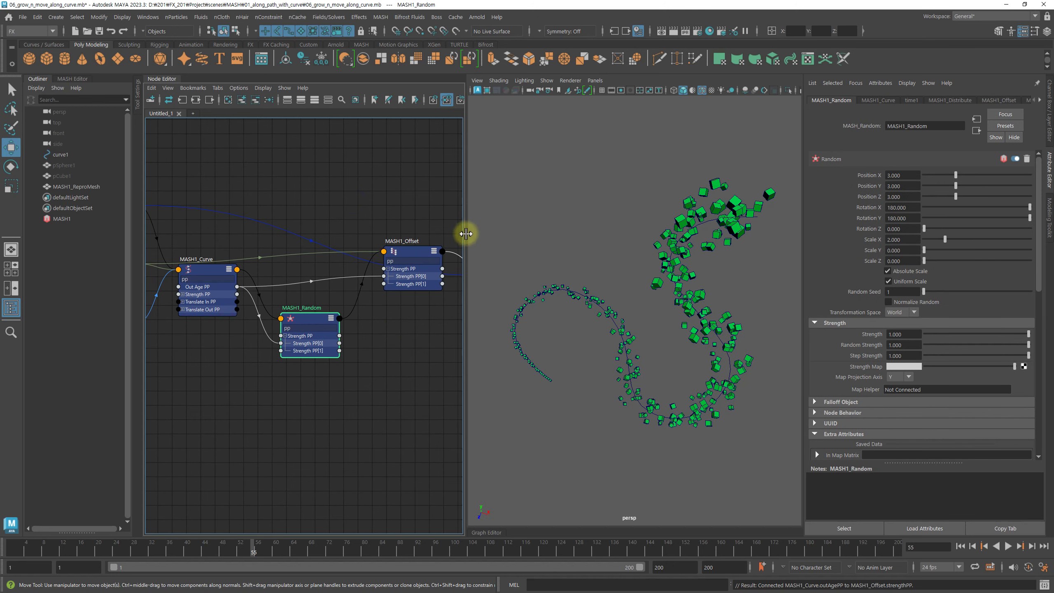
Replay the animation from the start to check the cubes growing along the curve
left_click_drag(464, 235, 404, 236)
mouse_move(337, 237)
middle_mouse_down("alt")
mouse_move(267, 244)
mouse_move(282, 238)
middle_mouse_up("alt")
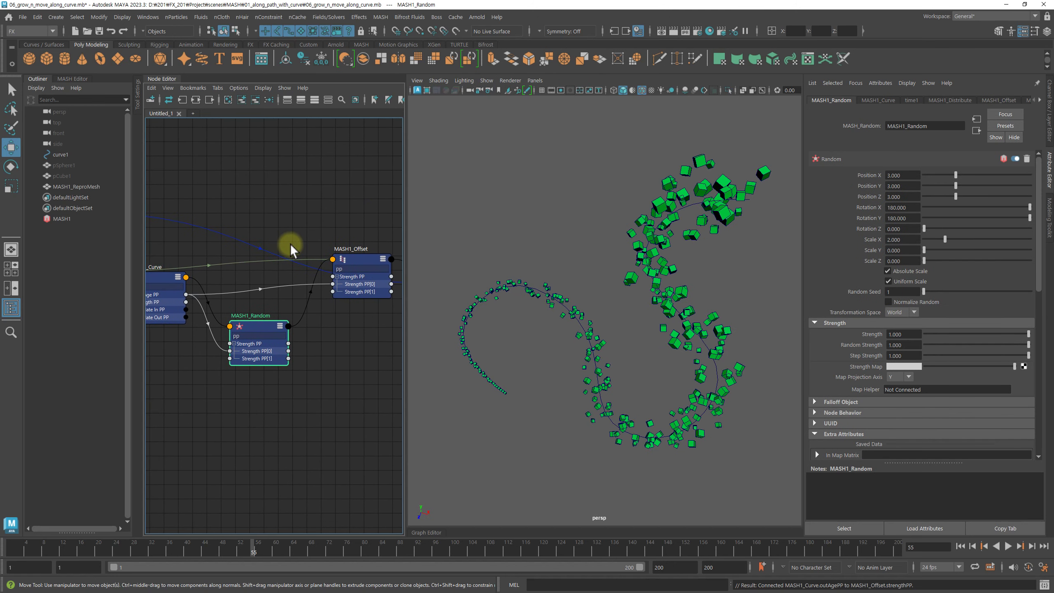
scroll(289, 242, "down", 2)
right_click_drag(452, 253, 517, 254, "alt")
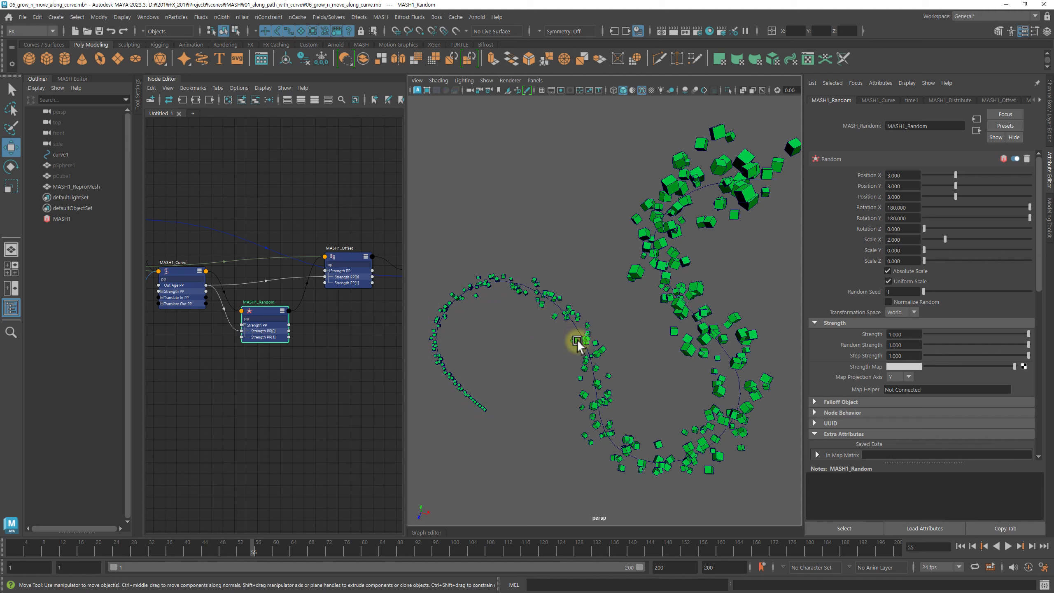
mouse_move(720, 260)
left_mouse_down("alt")
mouse_move(739, 249)
mouse_move(667, 242)
left_mouse_up("alt")
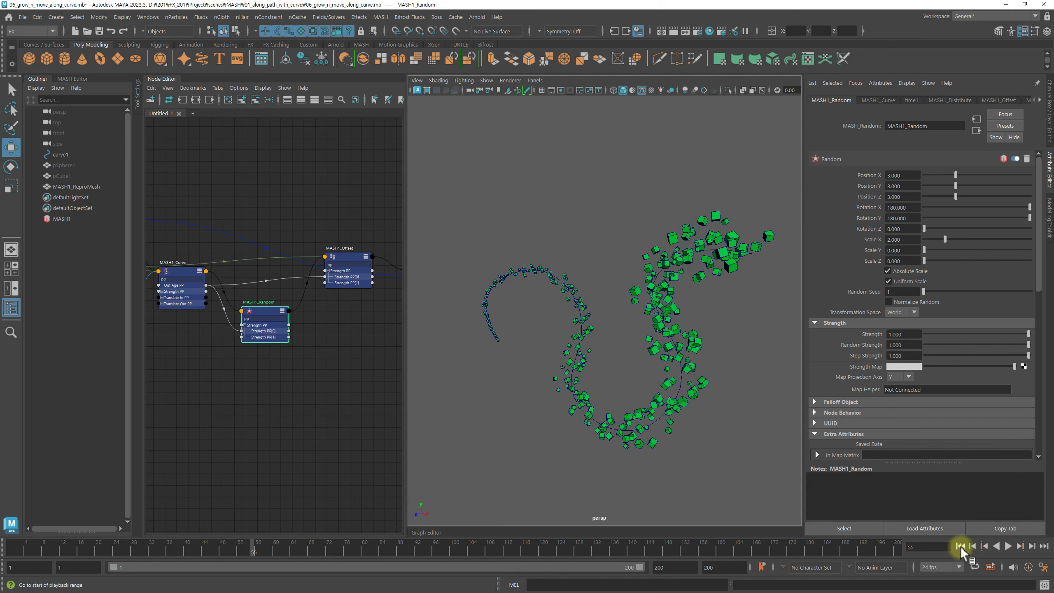
left_click(959, 546)
left_click(1009, 545)
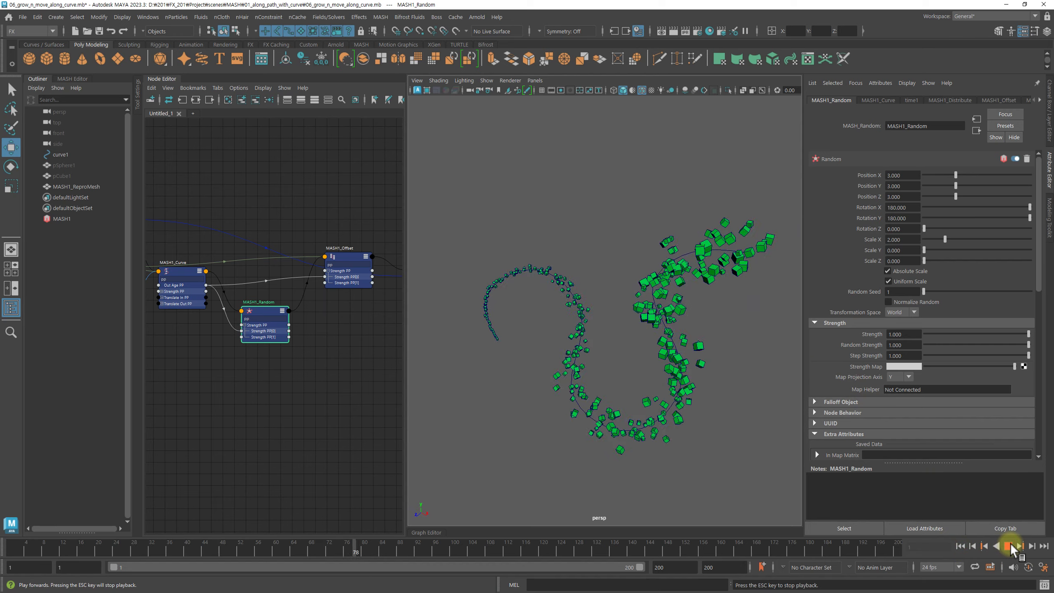
left_click(1008, 546)
right_click_drag(635, 330, 704, 336, "alt")
scroll(705, 326, "down", 3)
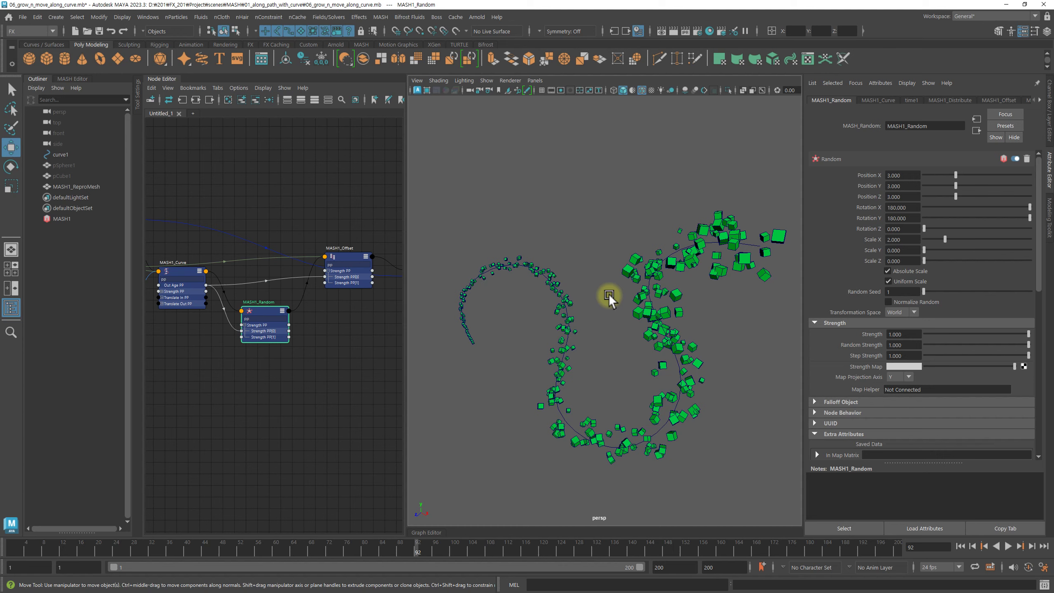
mouse_move(608, 294)
left_mouse_down("alt")
mouse_move(621, 265)
mouse_move(647, 306)
mouse_move(636, 299)
left_mouse_up("alt")
left_click(59, 219)
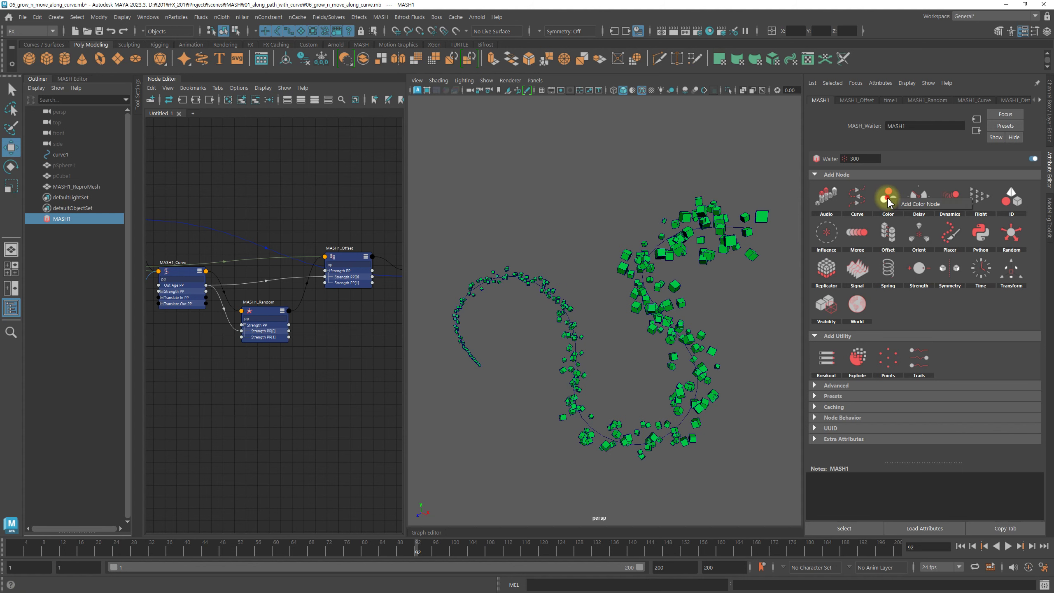
Add a MASH1_Color node and set its Color to pure green from the colour history
left_click_drag(888, 201, 914, 208)
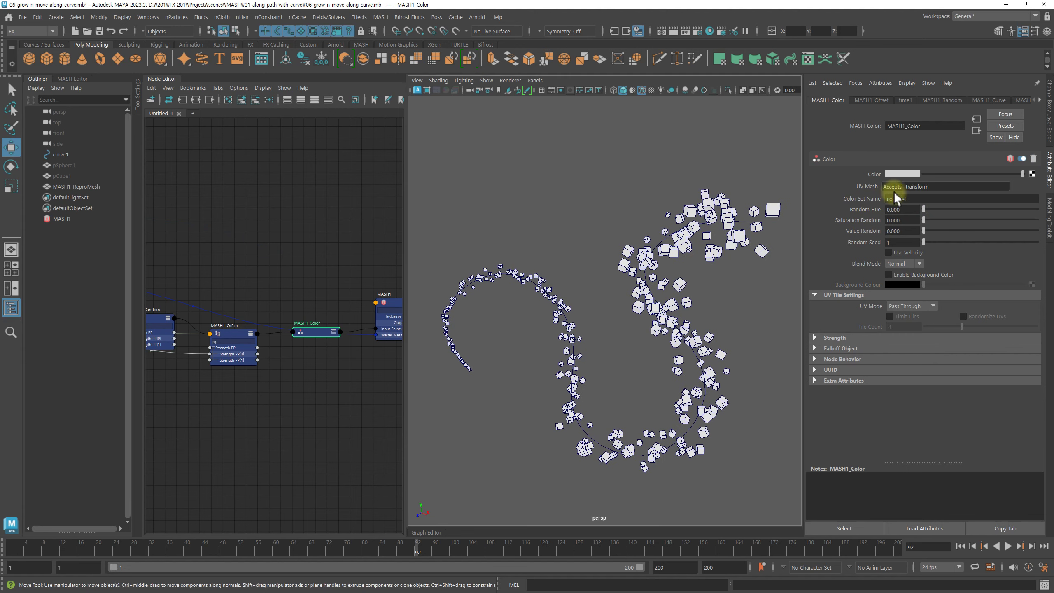
left_click(905, 179)
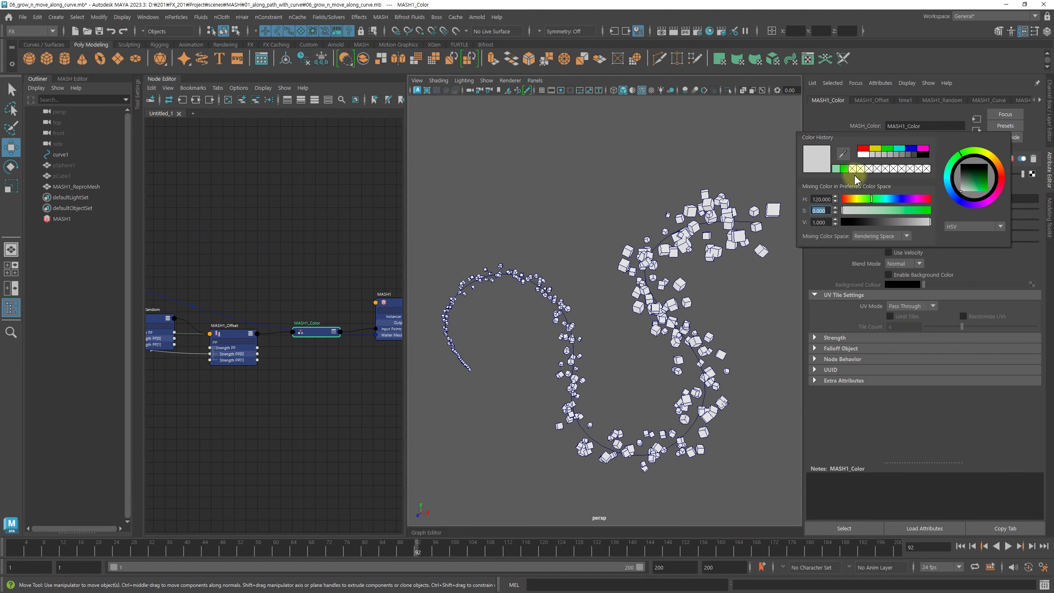
left_click(845, 168)
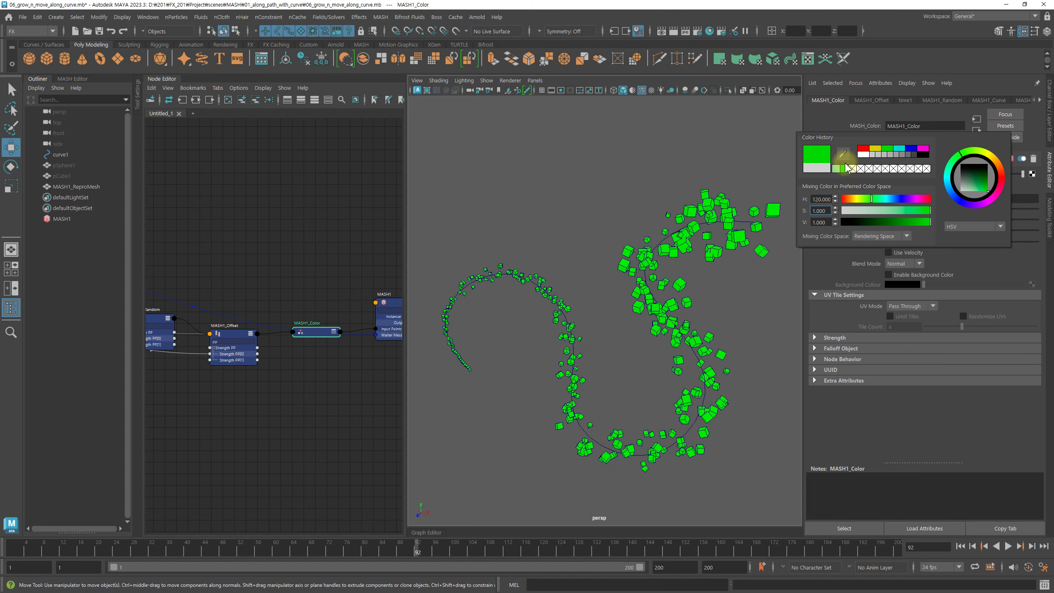
left_click(831, 115)
left_click_drag(713, 233, 696, 224, "alt")
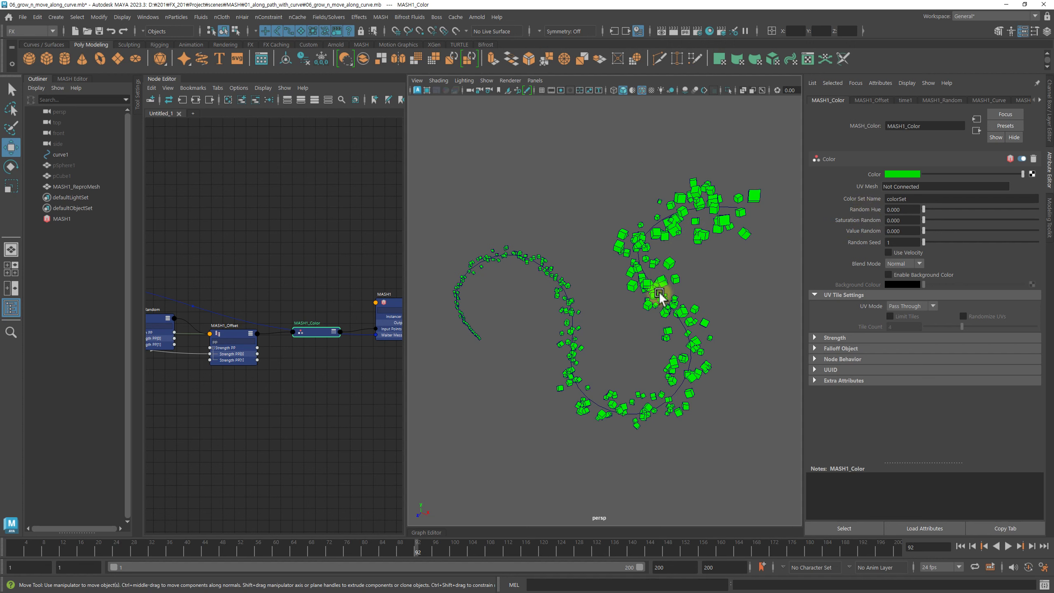
Tune MASH1_Color's Random Hue, settling at 0.200 for green-to-blue cube tones
left_click_drag(924, 208, 926, 213)
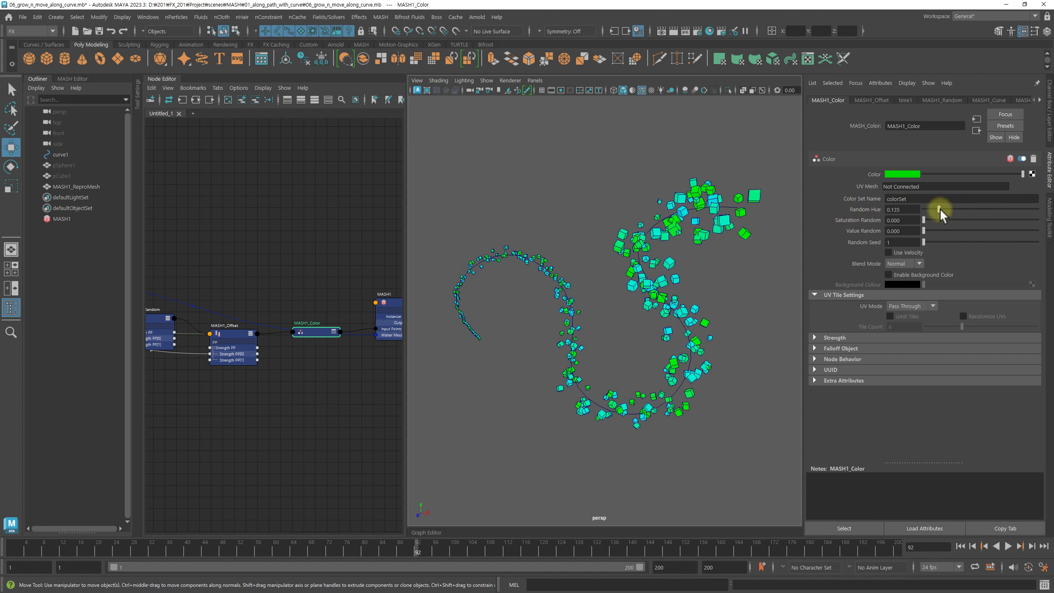
mouse_move(941, 209)
left_mouse_down()
mouse_move(979, 213)
mouse_move(957, 215)
left_mouse_up()
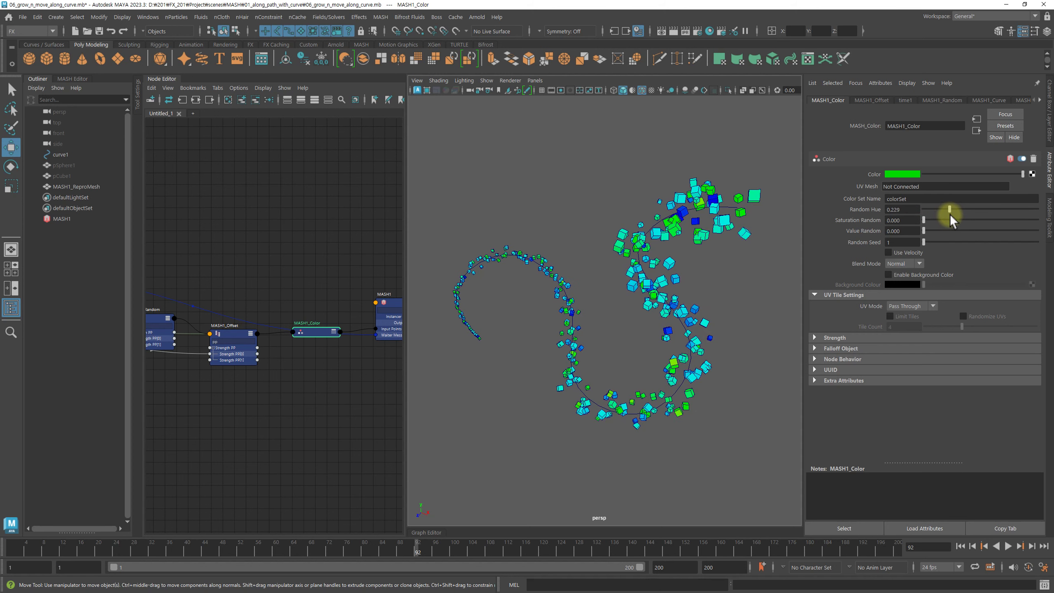
mouse_move(951, 216)
left_mouse_down()
mouse_move(928, 217)
mouse_move(951, 218)
left_mouse_up()
left_click_drag(924, 231, 942, 232)
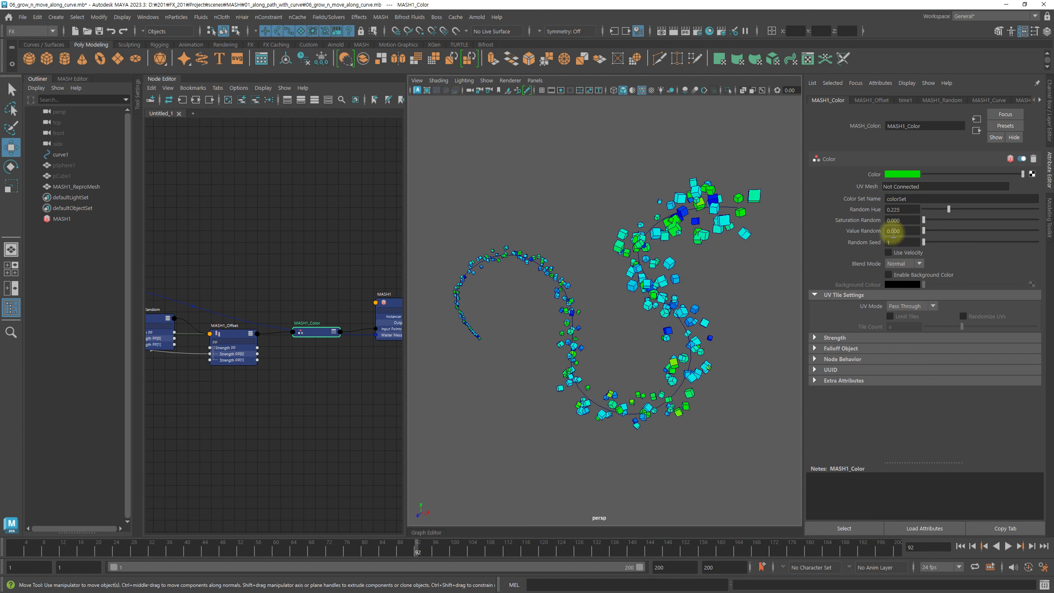
left_click_drag(949, 209, 947, 210)
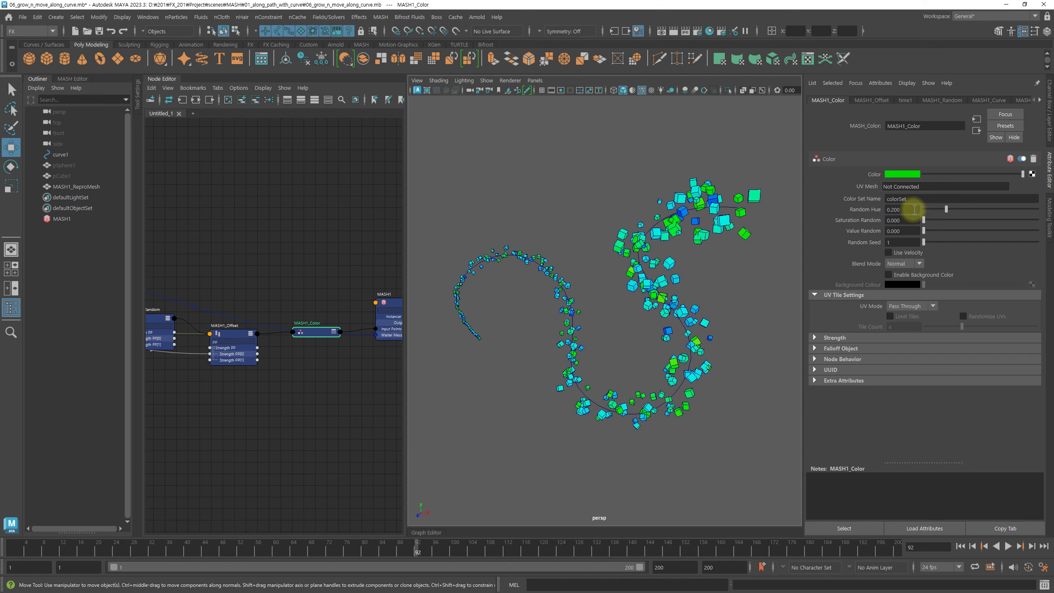
mouse_move(749, 273)
left_mouse_down("alt")
mouse_move(769, 255)
mouse_move(752, 274)
mouse_move(751, 259)
left_mouse_up("alt")
Reveal MASH1_Color's Strength settings and test lowering the strength to near zero
left_click(841, 338)
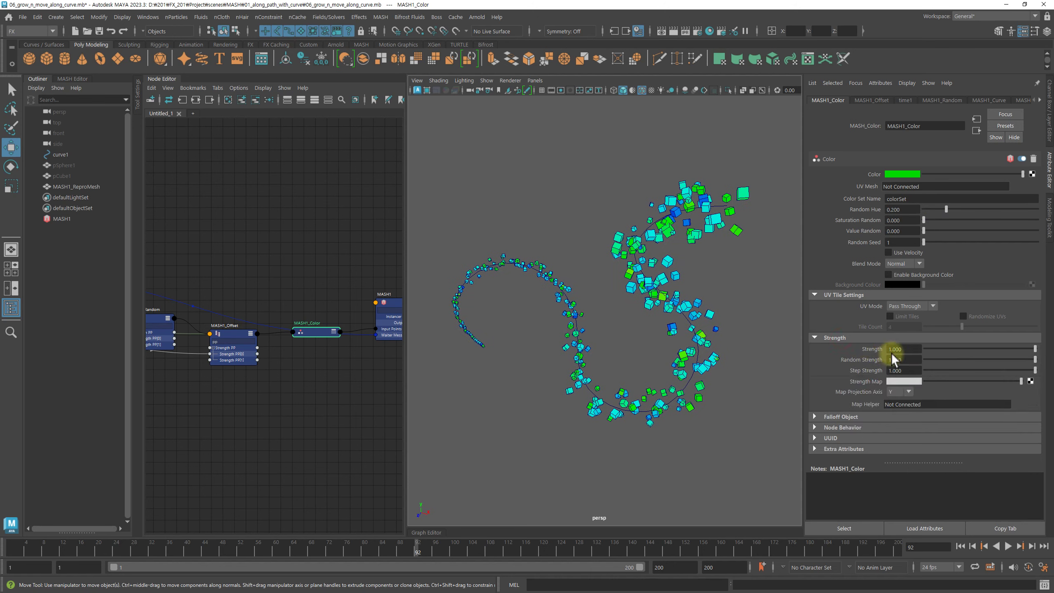
mouse_move(1018, 350)
left_mouse_down()
mouse_move(933, 351)
mouse_move(1028, 357)
mouse_move(912, 348)
mouse_move(1038, 348)
left_mouse_up()
middle_click_drag(616, 237, 625, 218, "alt")
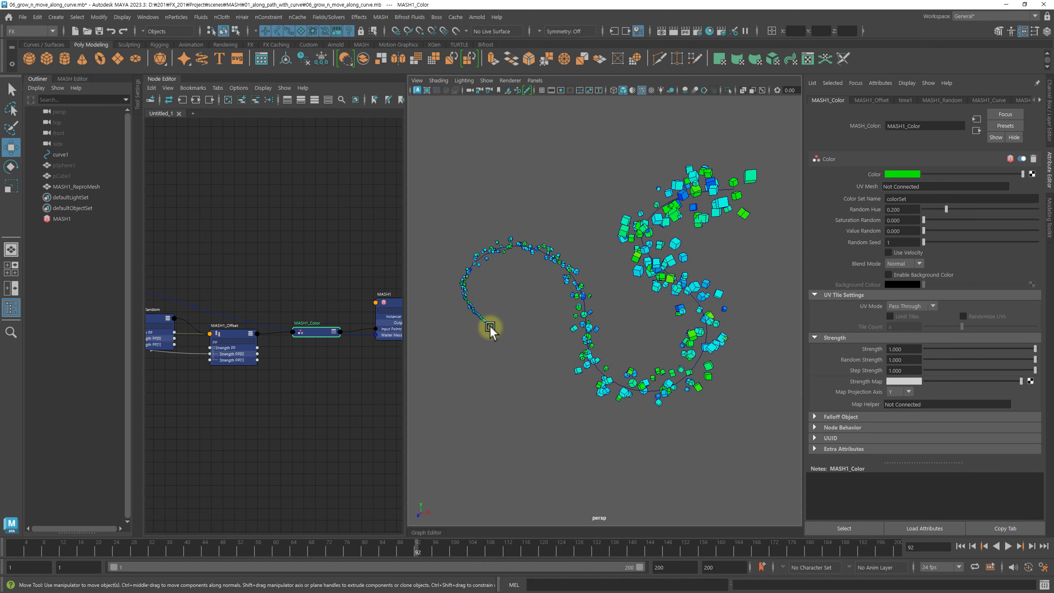
left_click_drag(465, 291, 468, 296)
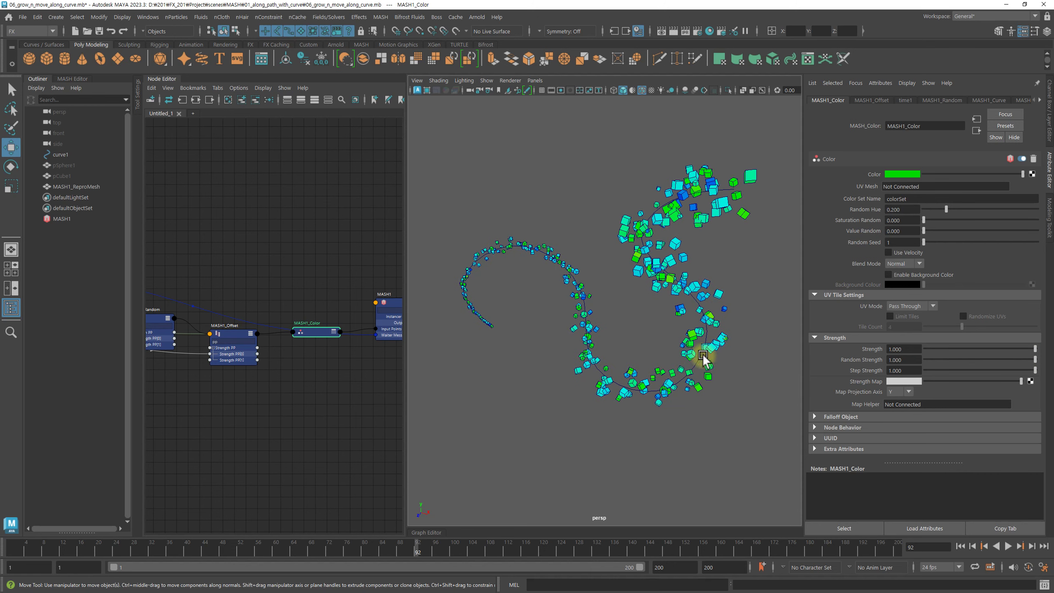
left_click_drag(723, 235, 729, 259, "alt")
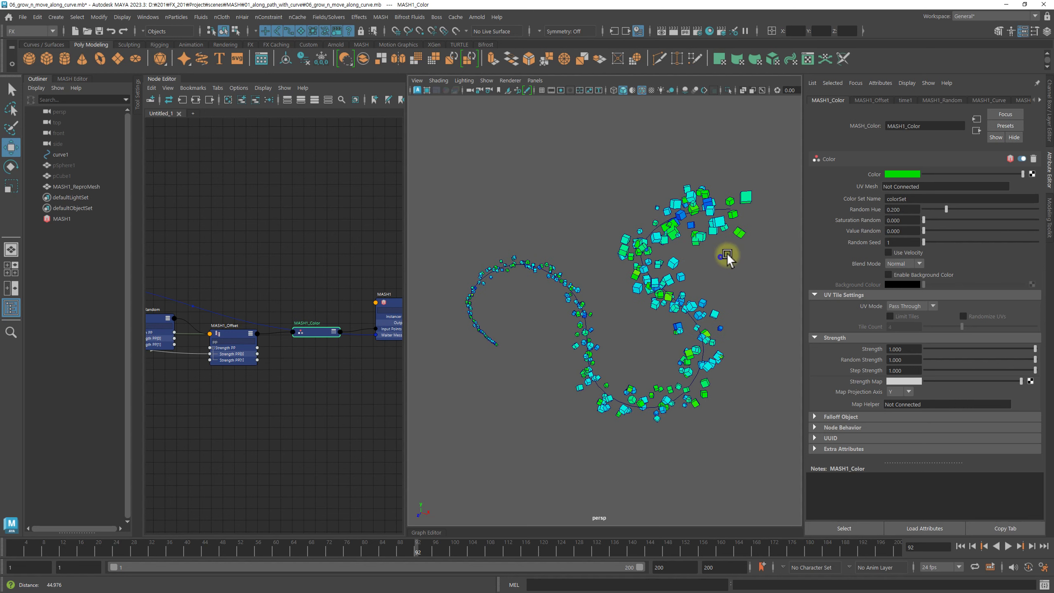
Enable a green background colour, test fading cubes to it, and leave Strength at 1.0
left_click(904, 276)
left_click_drag(1036, 351, 927, 351)
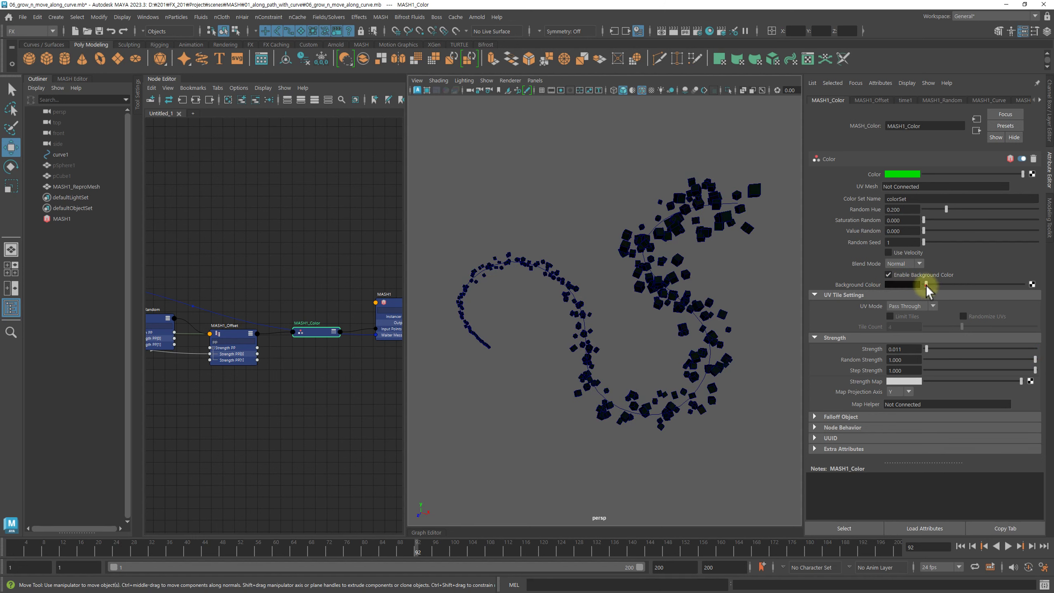
mouse_move(926, 285)
left_mouse_down()
mouse_move(978, 287)
mouse_move(943, 289)
mouse_move(957, 289)
left_mouse_up()
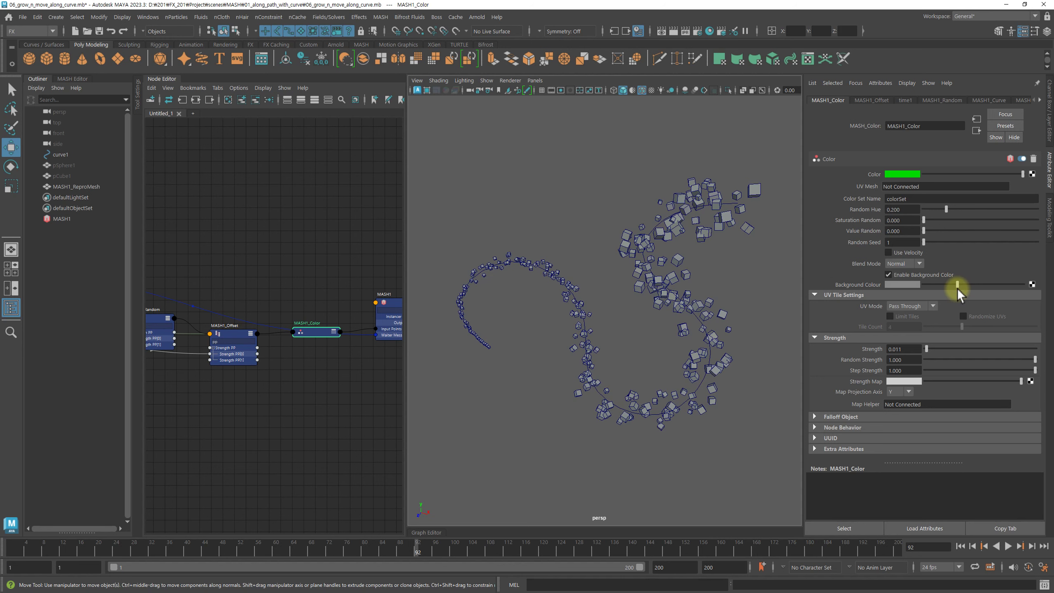
left_click(903, 286)
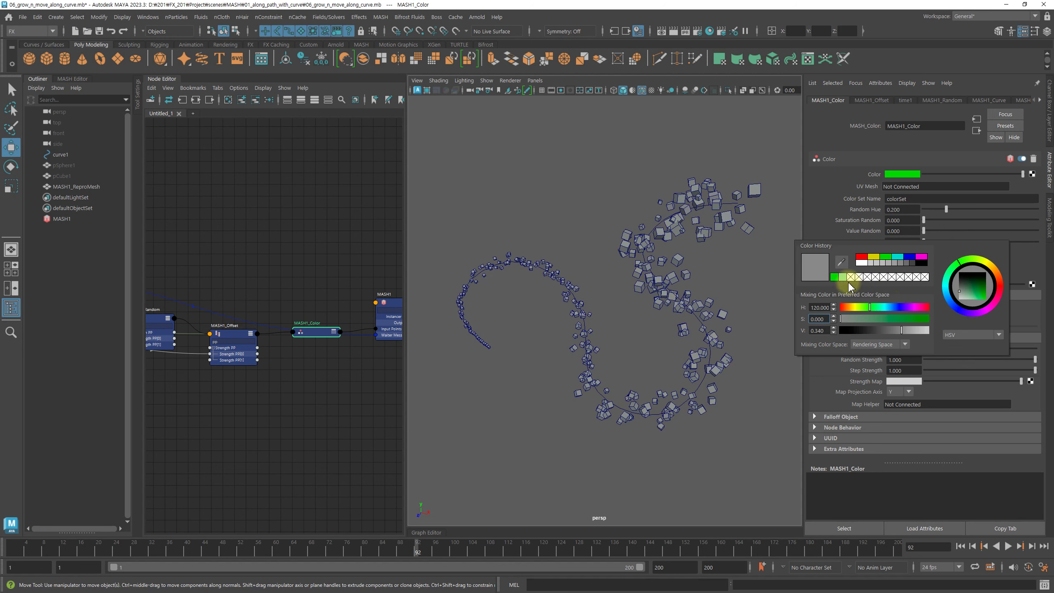
left_click(835, 277)
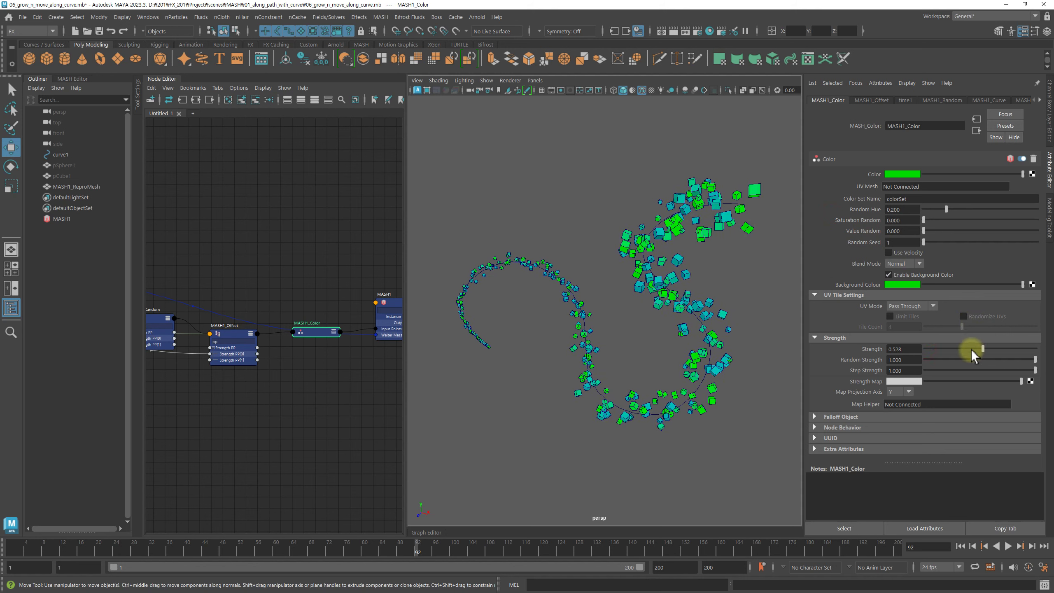
left_click_drag(971, 350, 900, 349)
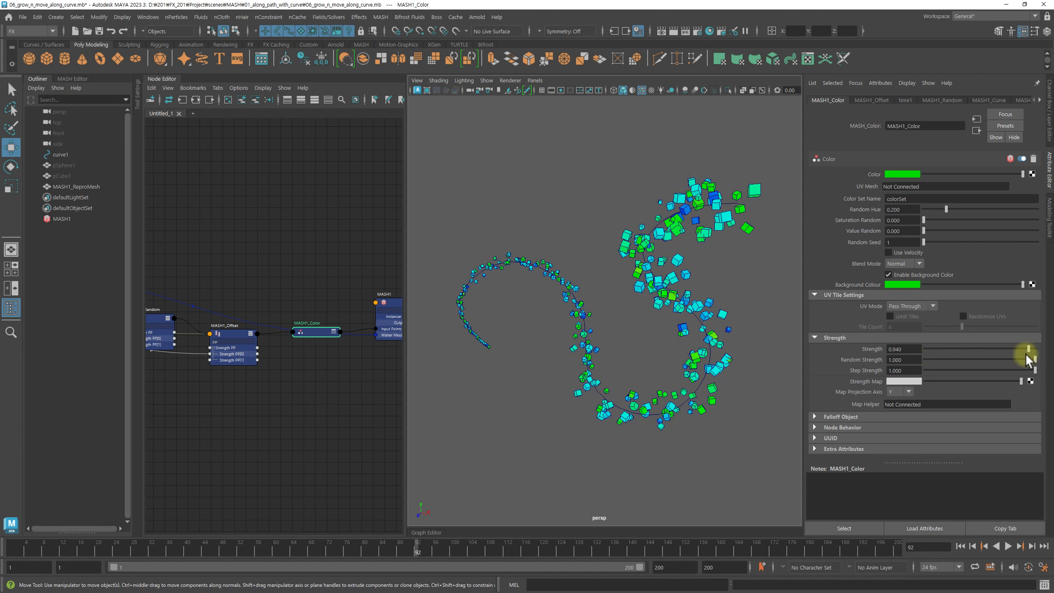
mouse_move(1027, 359)
left_mouse_down()
mouse_move(960, 351)
mouse_move(1033, 355)
left_mouse_up()
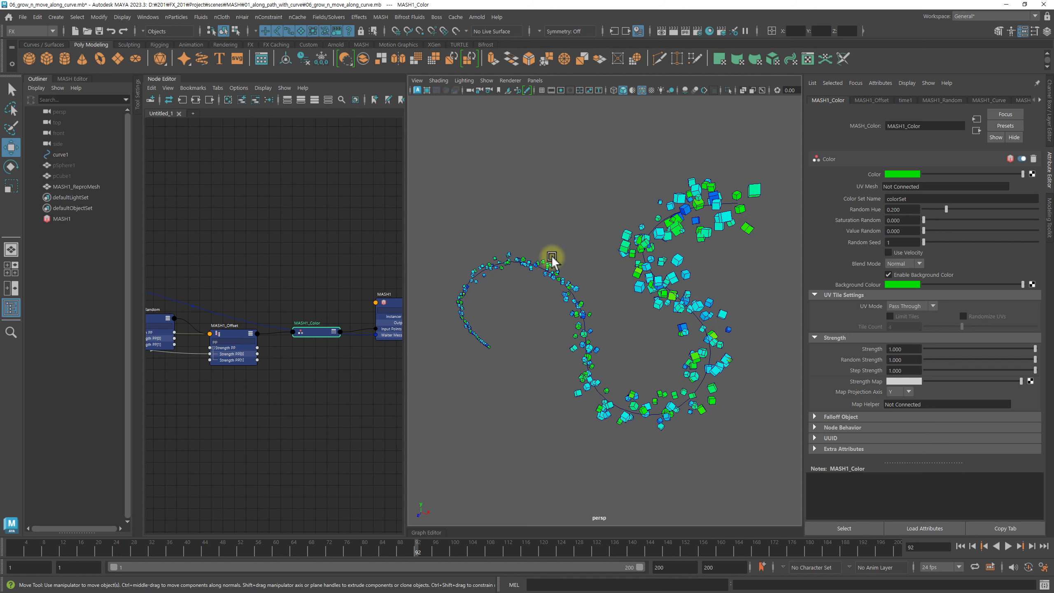
Show all MASH1_Color attributes in the Node Editor, filtered to 'PP'
right_click(313, 334)
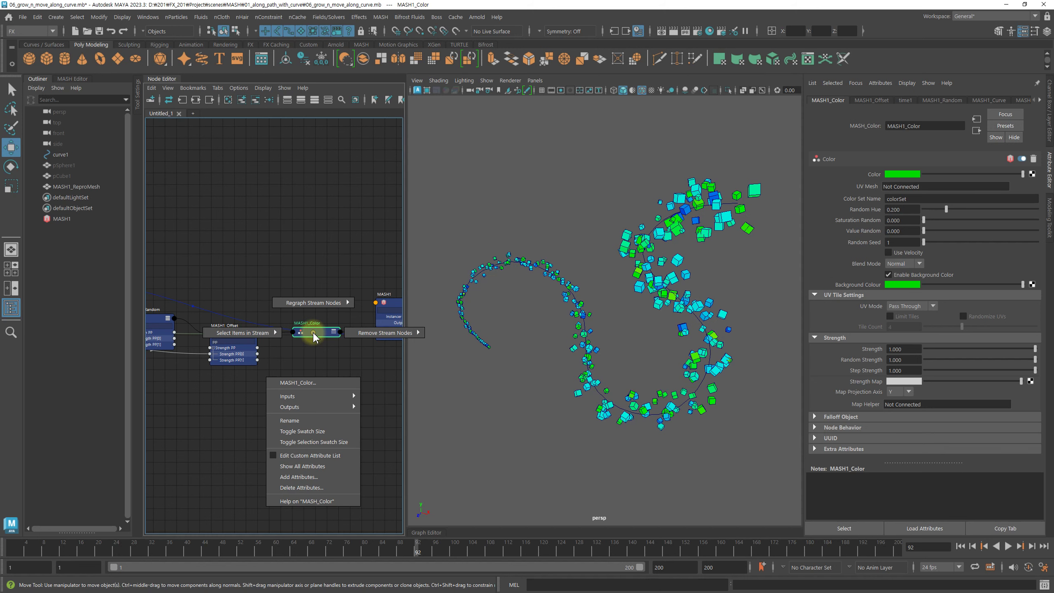
left_click(332, 466)
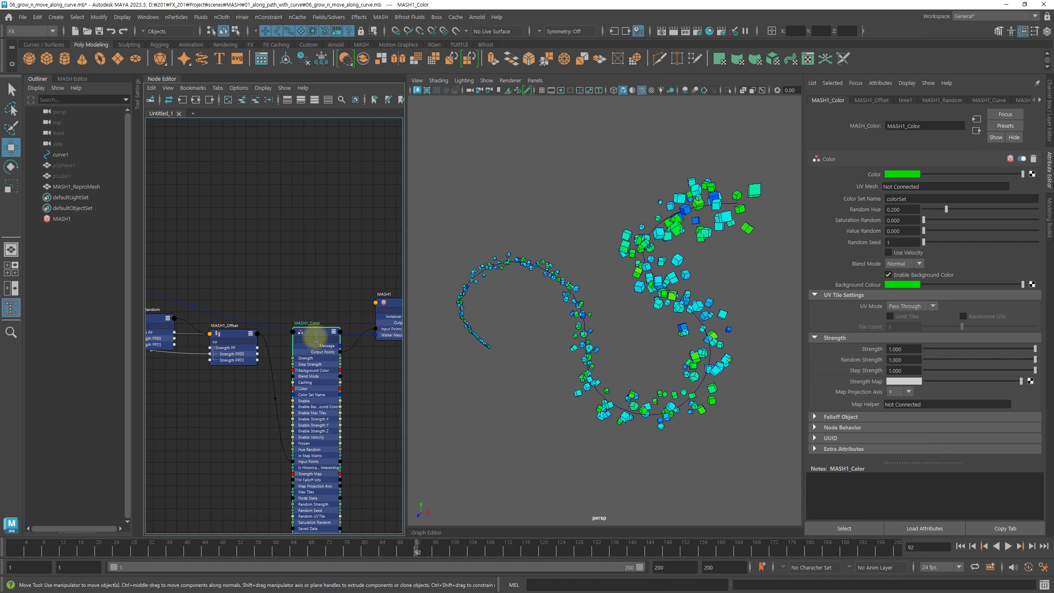
type("PP")
scroll(301, 282, "up", 3)
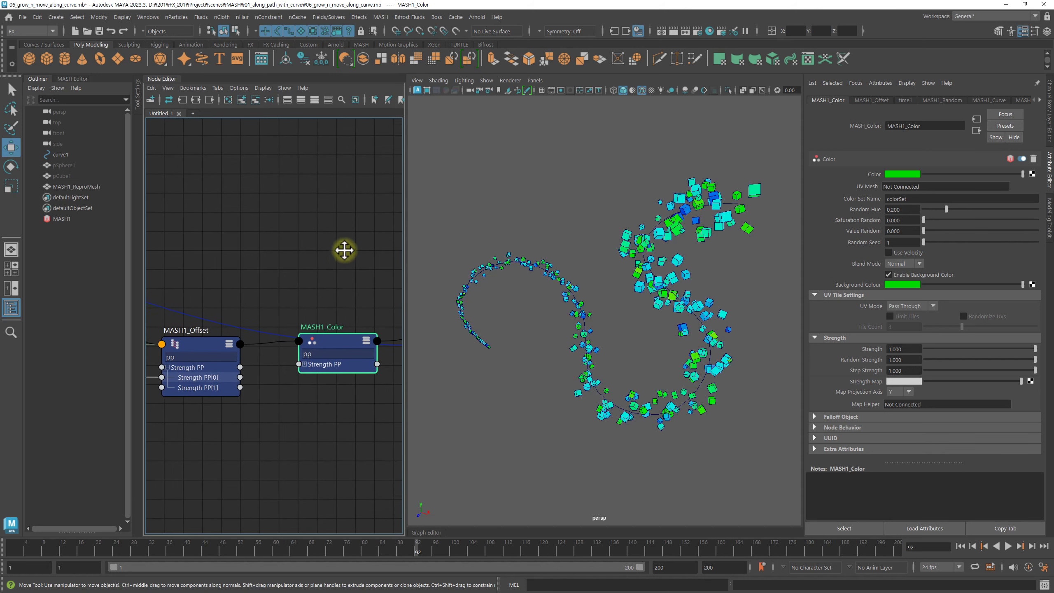
scroll(228, 203, "down", 3)
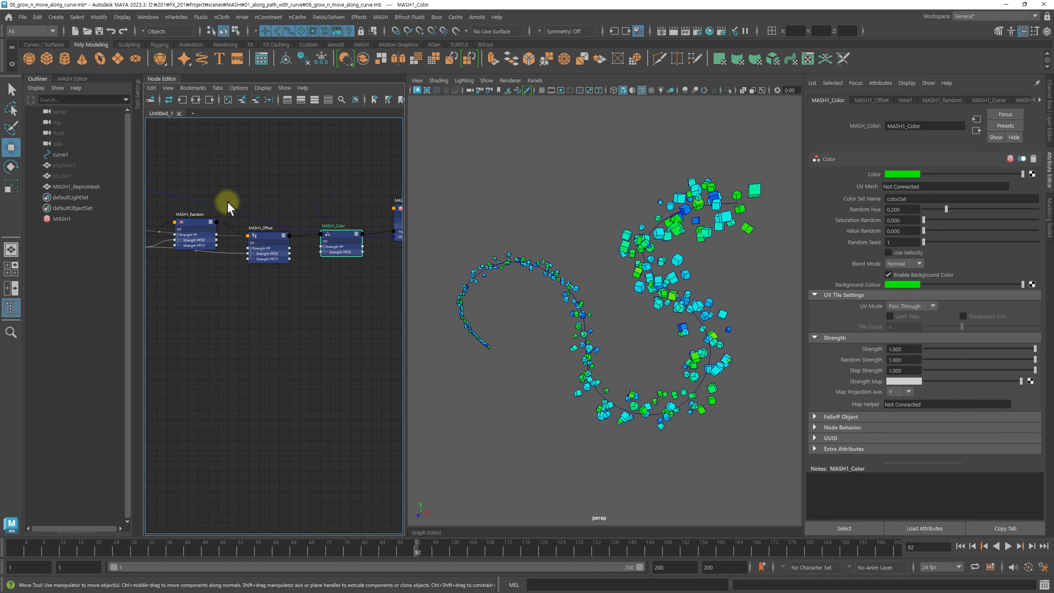
middle_click_drag(228, 202, 282, 199)
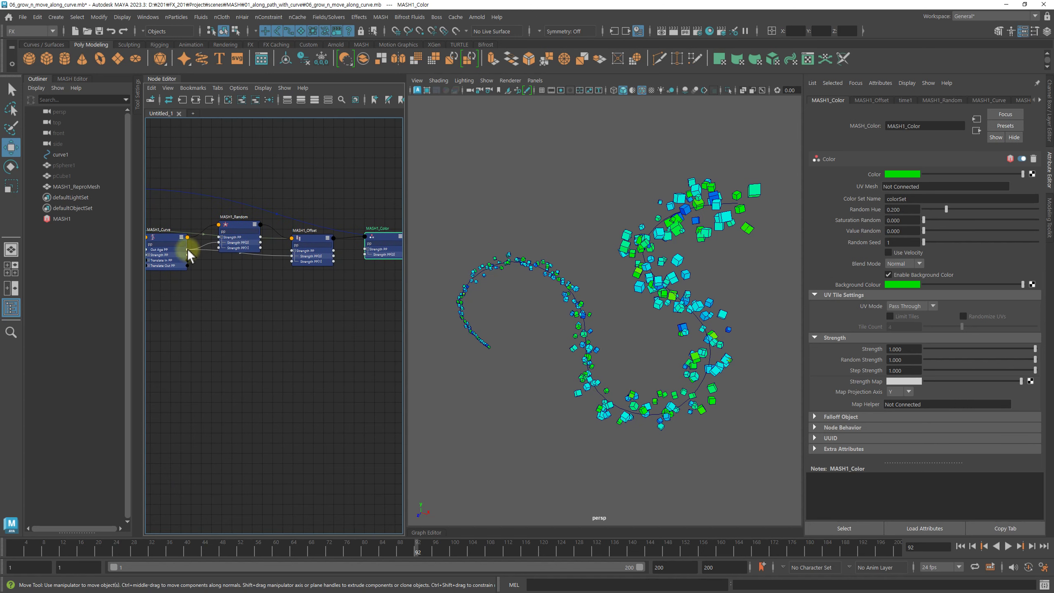
Connect MASH1_Curve's Out Age PP to MASH1_Color's Strength PP and play from the start
left_click_drag(188, 252, 239, 280)
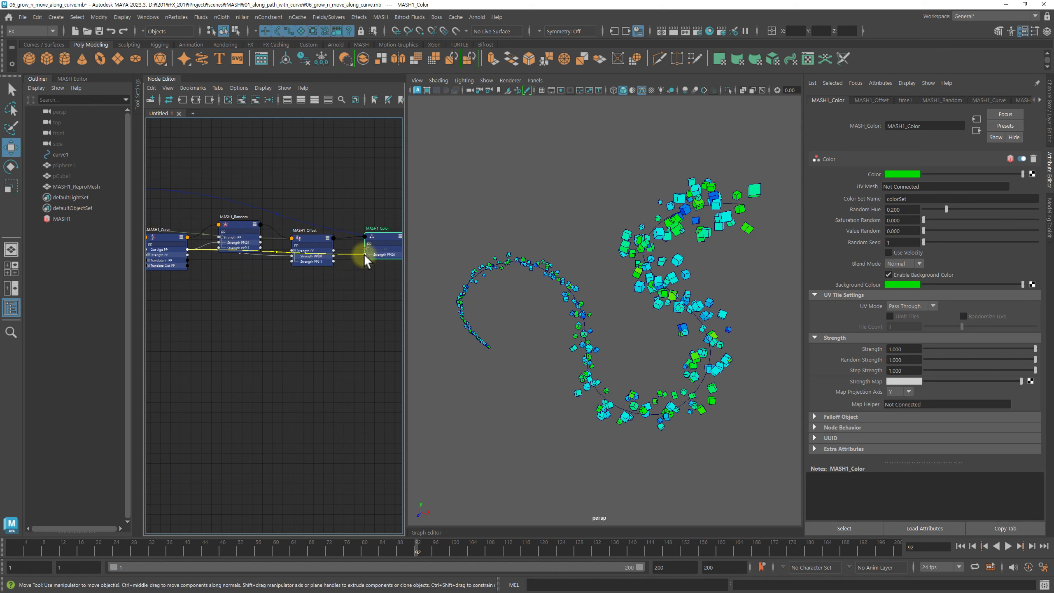
left_click_drag(348, 269, 365, 250)
scroll(303, 286, "up", 1)
scroll(303, 286, "up", 1)
middle_click_drag(336, 292, 275, 344)
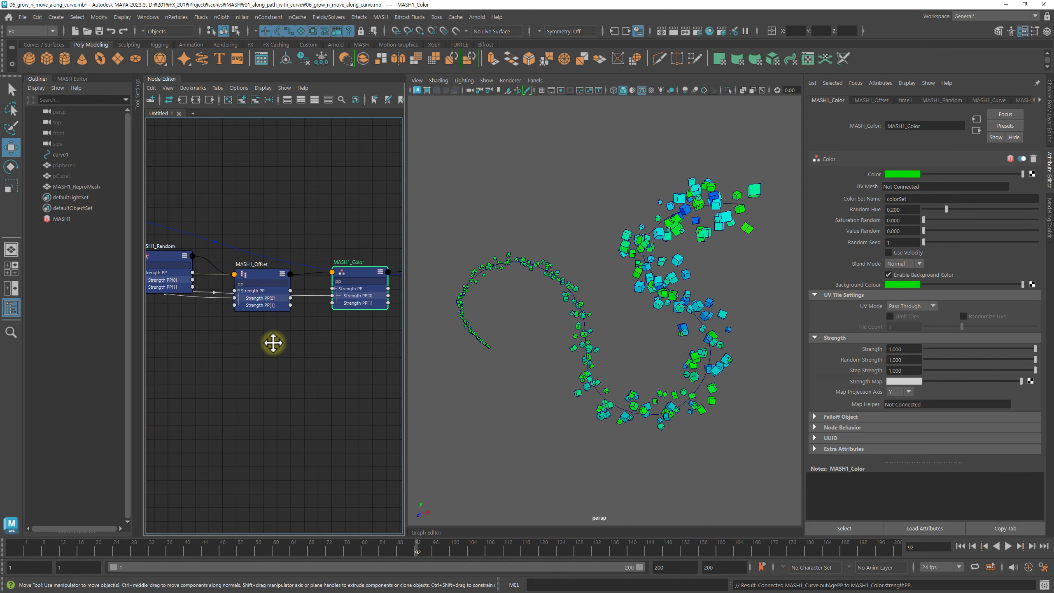
right_click_drag(620, 319, 631, 318, "alt")
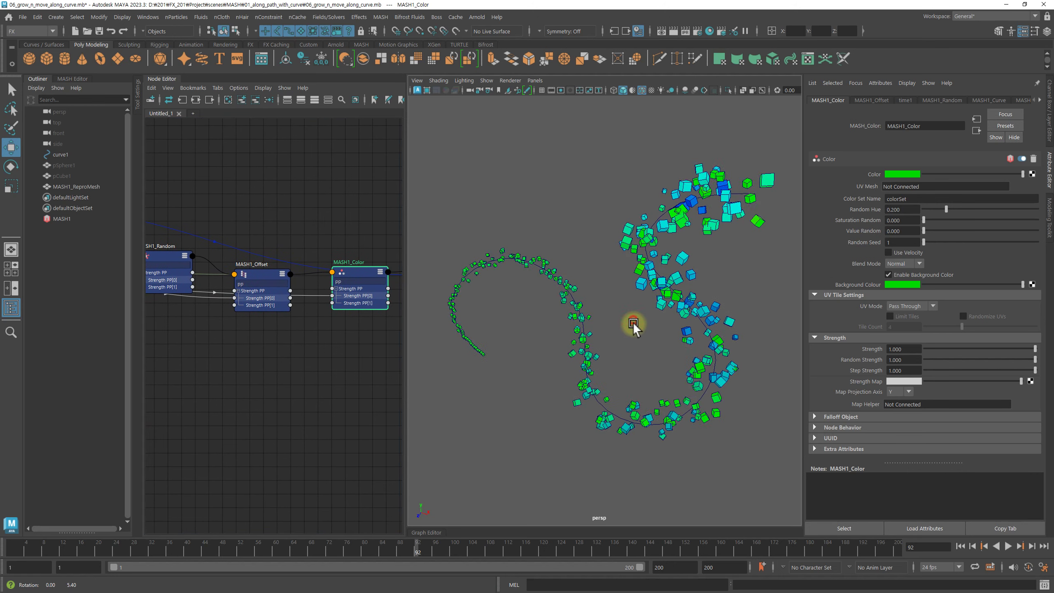
left_click(961, 547)
left_click(1008, 546)
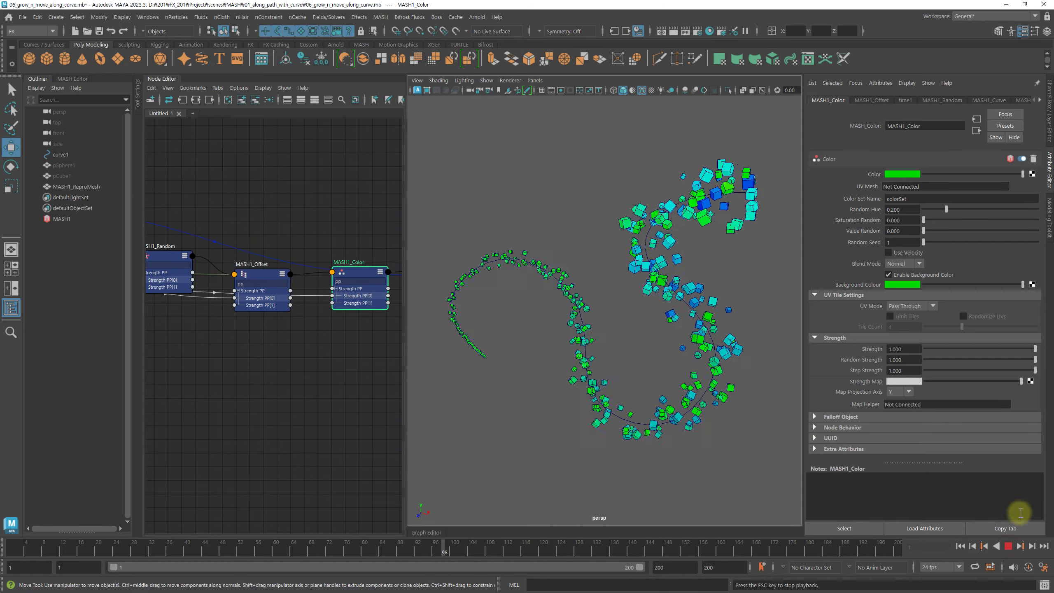
Change MASH1_Color's Random Hue to 0.3, replay from the start, and collapse the Node Editor
left_click(1010, 545)
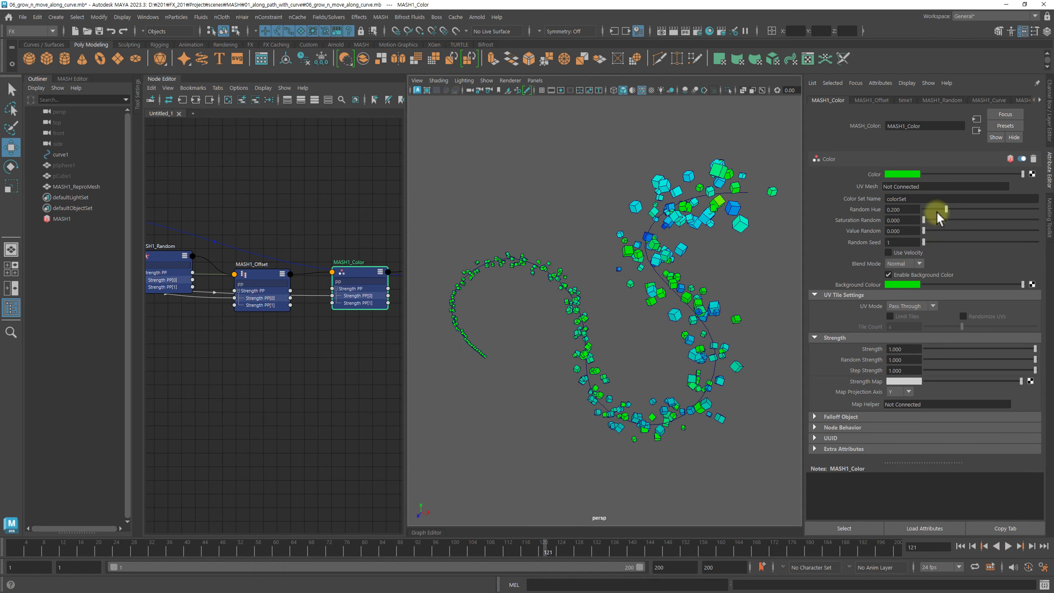
left_click_drag(947, 209, 960, 208)
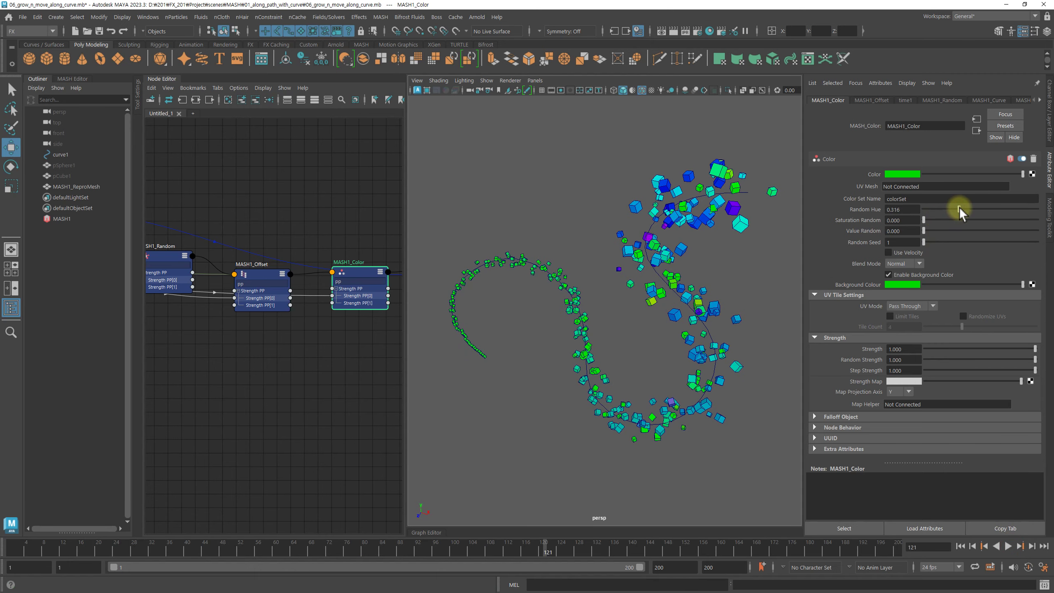
double_click(914, 210)
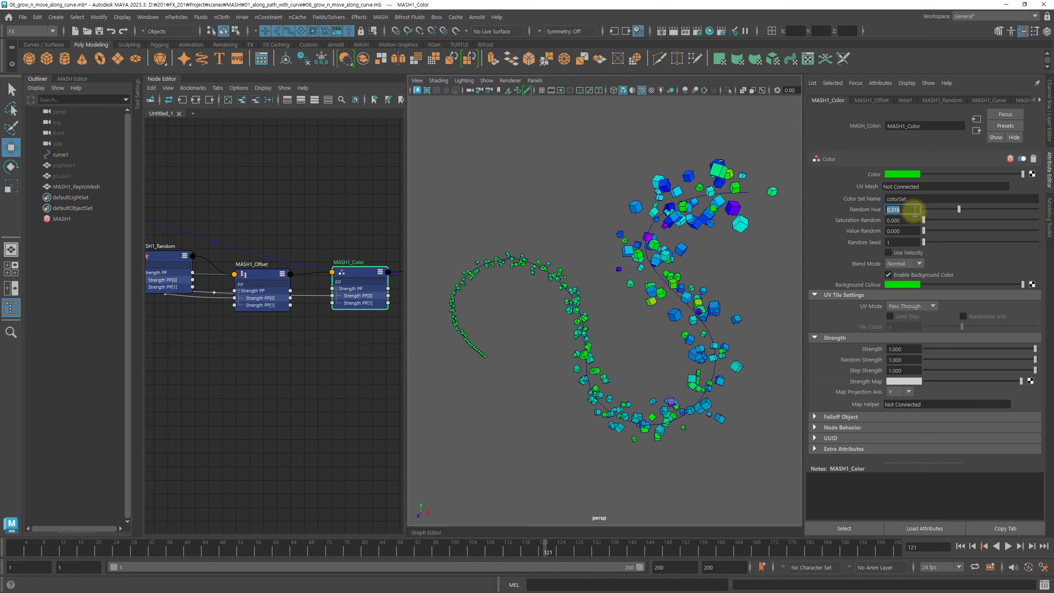
type("0.3")
key("Return")
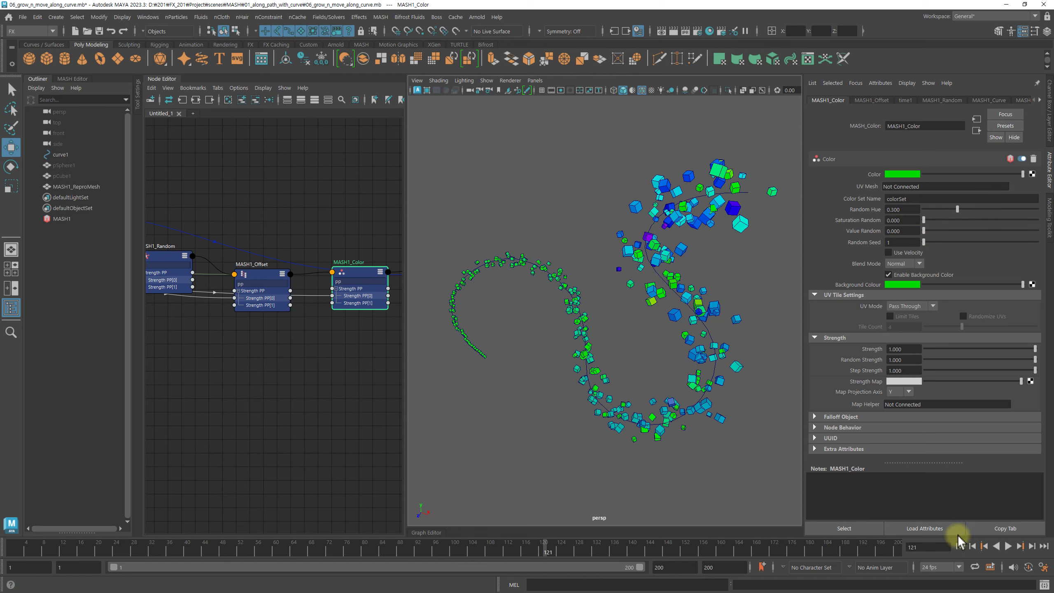
left_click(960, 546)
left_click(1008, 546)
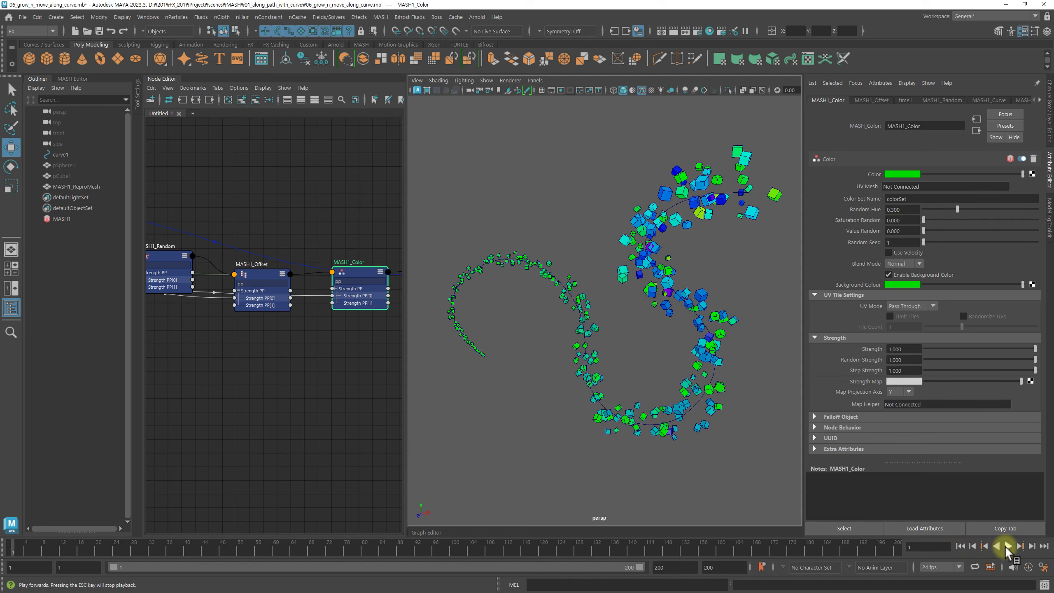
left_click(161, 79)
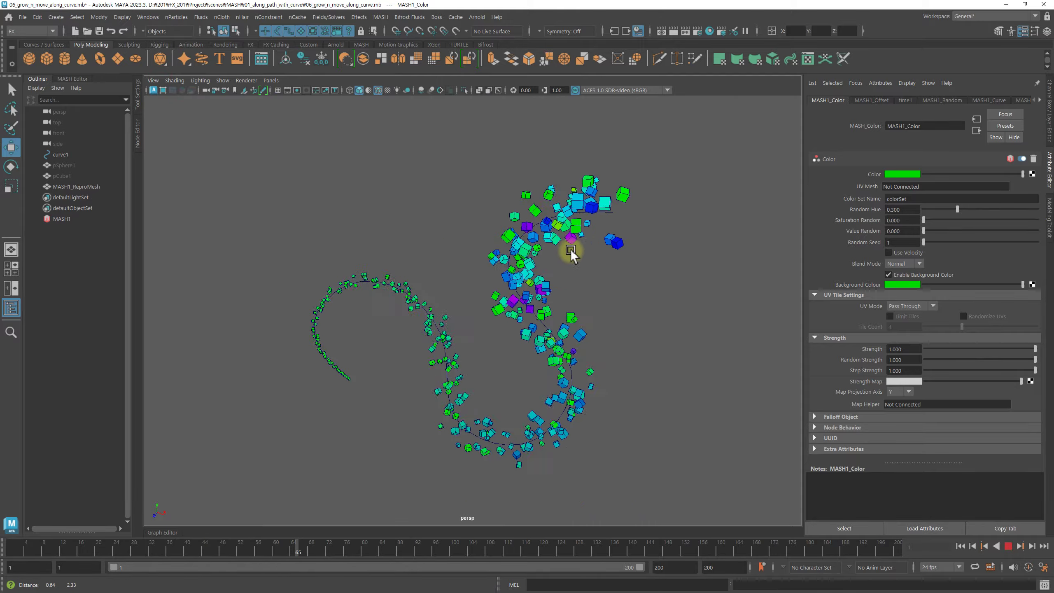